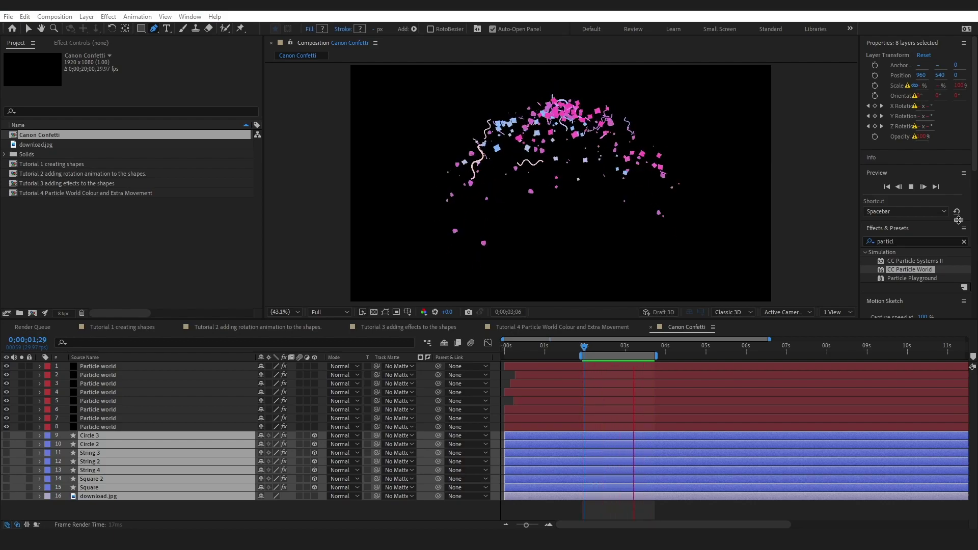
In the Tutorial 1 creating shapes composition, view the Square, Circle and String layers by showing and hiding each one.
{"action": "left_click", "coordinate": [122, 327]}
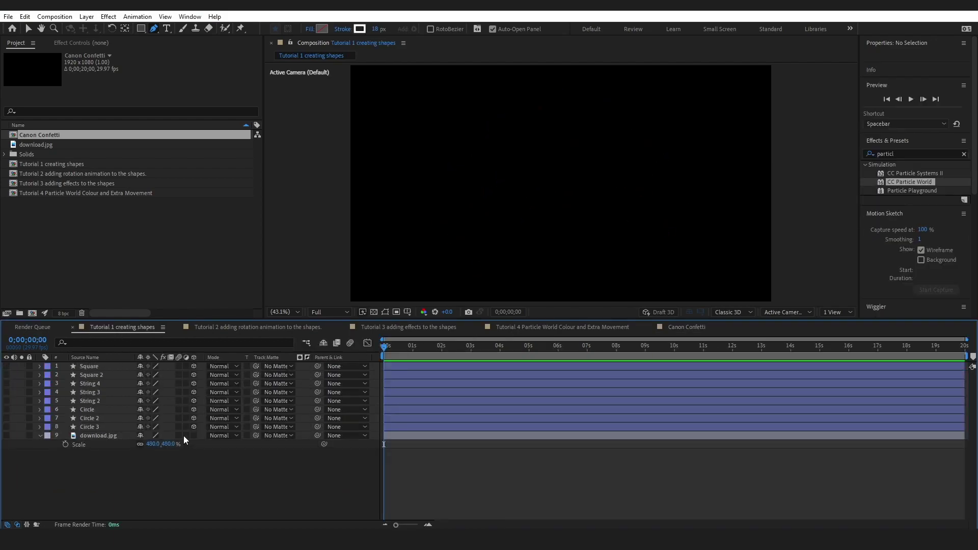
{"action": "left_click", "coordinate": [6, 367]}
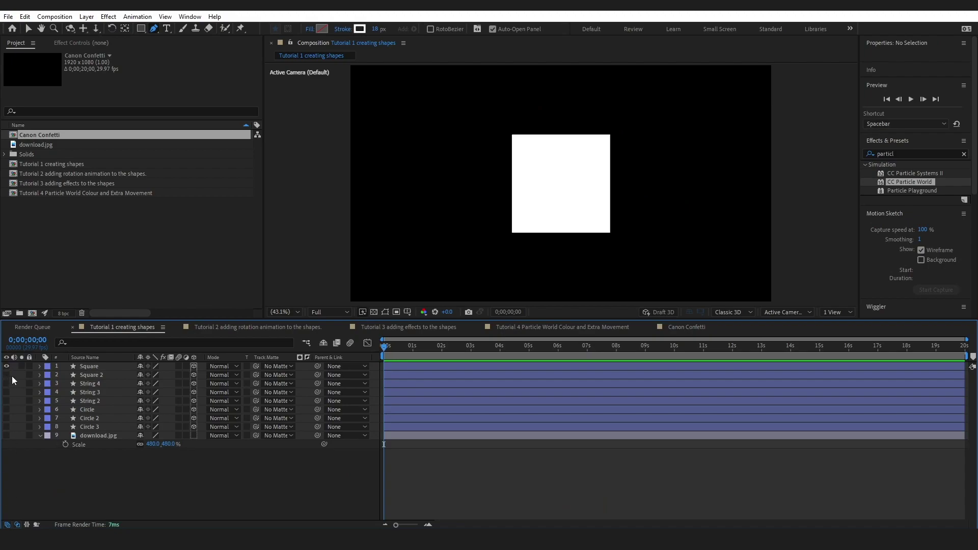
{"action": "left_click", "coordinate": [6, 367]}
{"action": "left_click", "coordinate": [6, 410]}
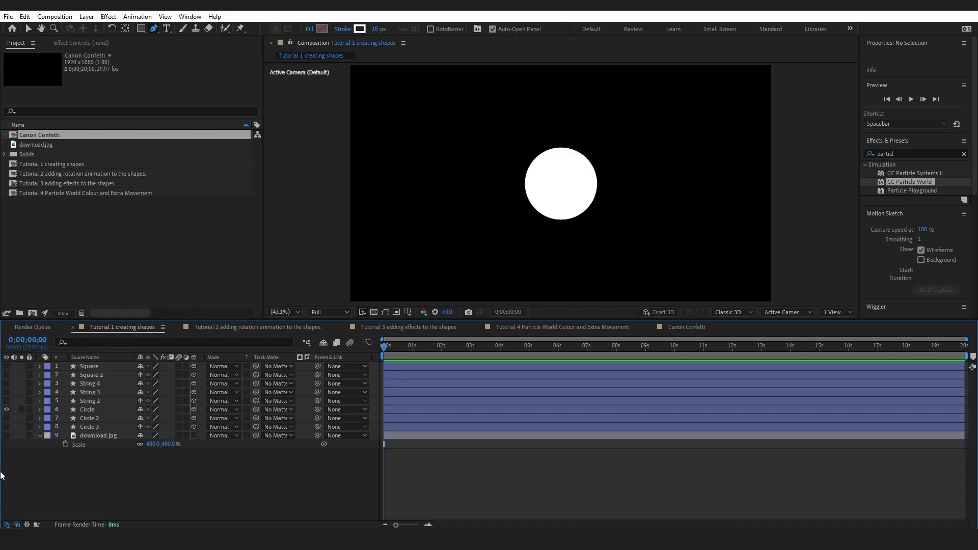
{"action": "left_click", "coordinate": [6, 409]}
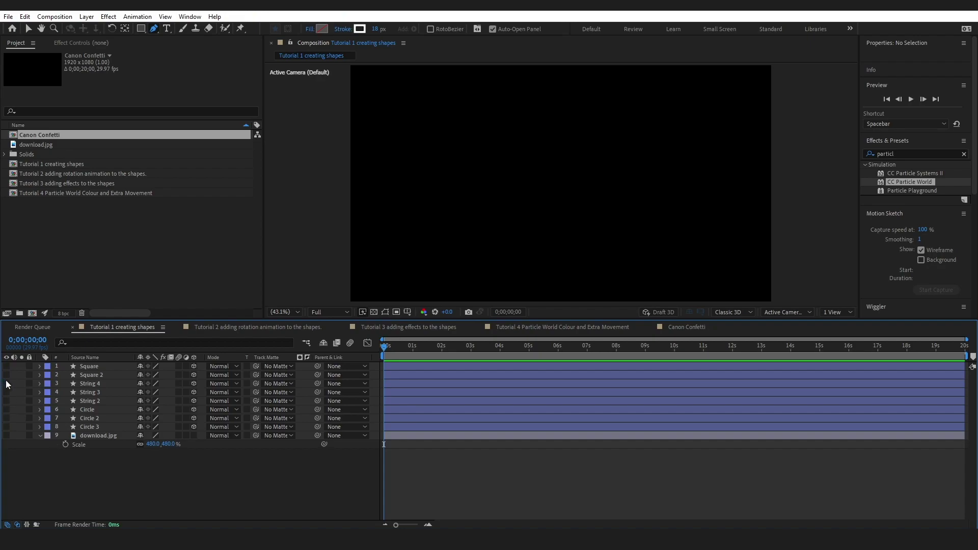
{"action": "left_click", "coordinate": [6, 384]}
{"action": "left_click", "coordinate": [6, 384]}
{"action": "left_click", "coordinate": [6, 392]}
{"action": "left_click", "coordinate": [6, 393]}
{"action": "left_click", "coordinate": [6, 401]}
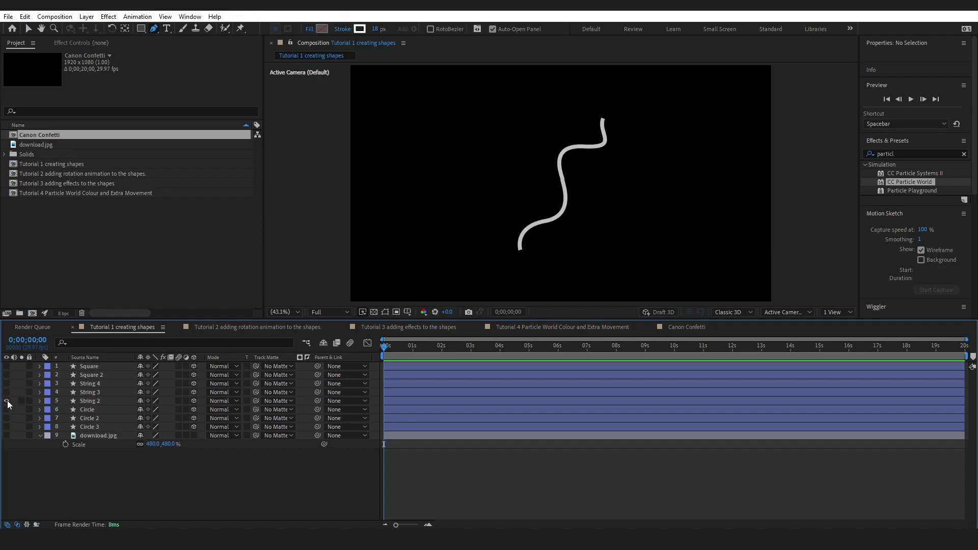
{"action": "left_click", "coordinate": [7, 400]}
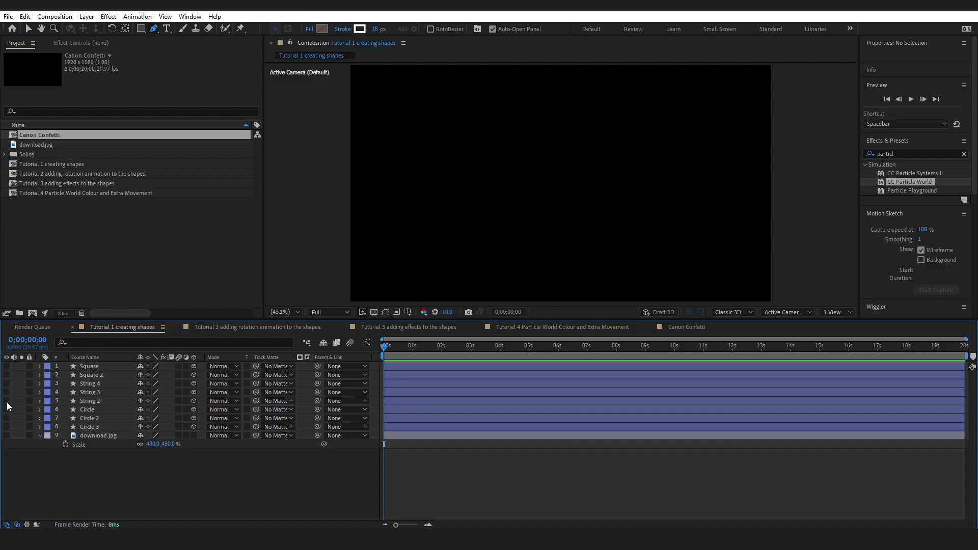
Draw a square about 509 px wide near the composition's centre with a solid white fill, and delete its shape layer.
{"action": "left_click", "coordinate": [141, 30]}
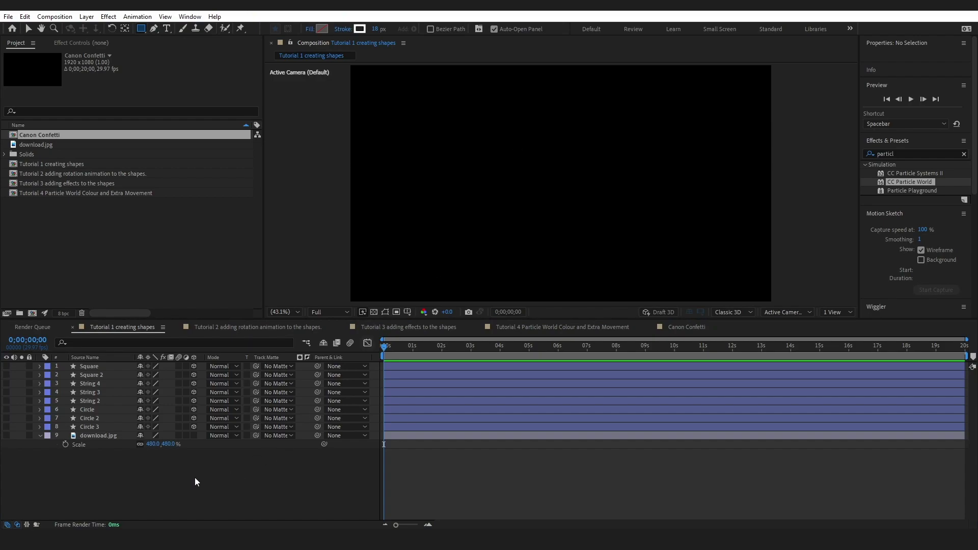
{"action": "mouse_move", "coordinate": [499, 135]}
{"action": "left_mouse_down"}
{"action": "mouse_move", "coordinate": [561, 184]}
{"action": "mouse_move", "coordinate": [614, 248]}
{"action": "left_mouse_up"}
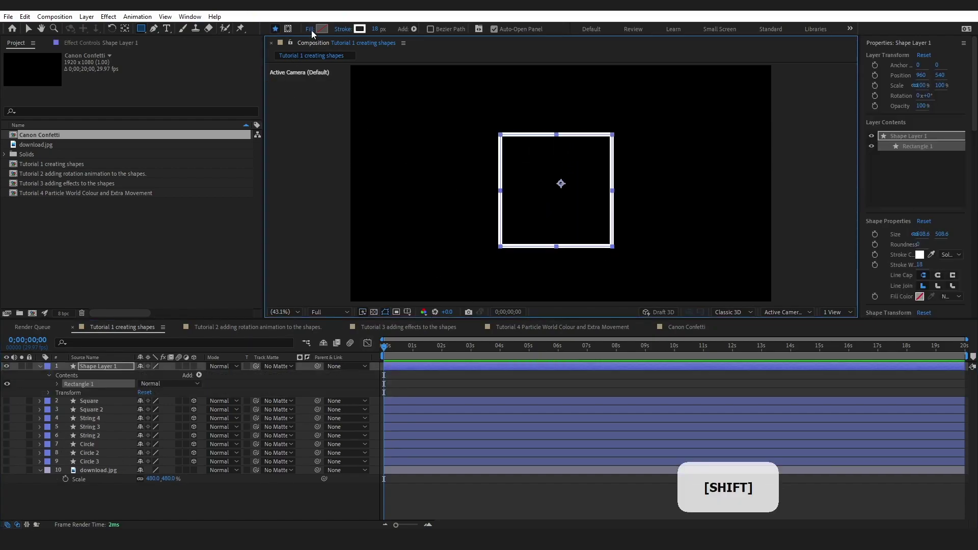
{"action": "left_click", "coordinate": [310, 29]}
{"action": "left_click", "coordinate": [449, 241]}
{"action": "left_click", "coordinate": [469, 301]}
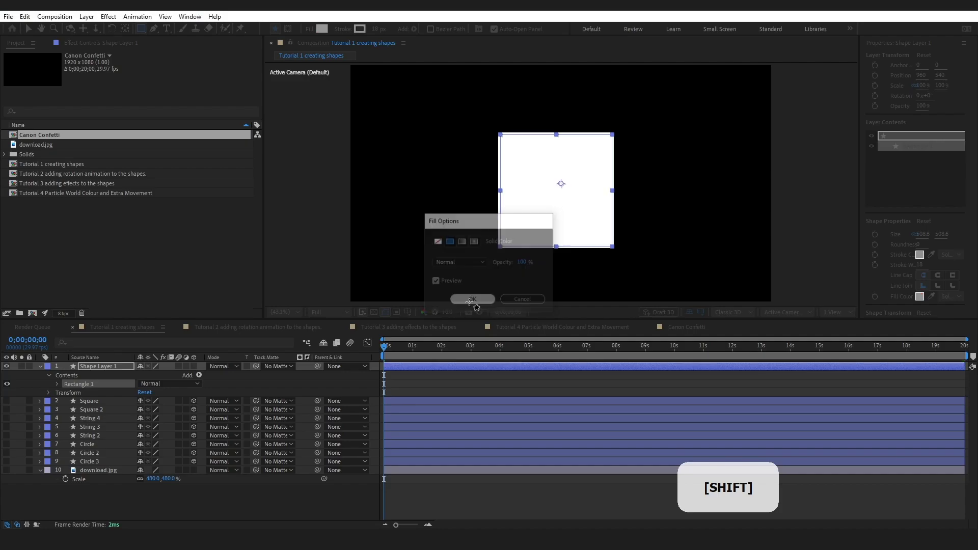
{"action": "left_click", "coordinate": [111, 365]}
{"action": "key", "text": "Delete"}
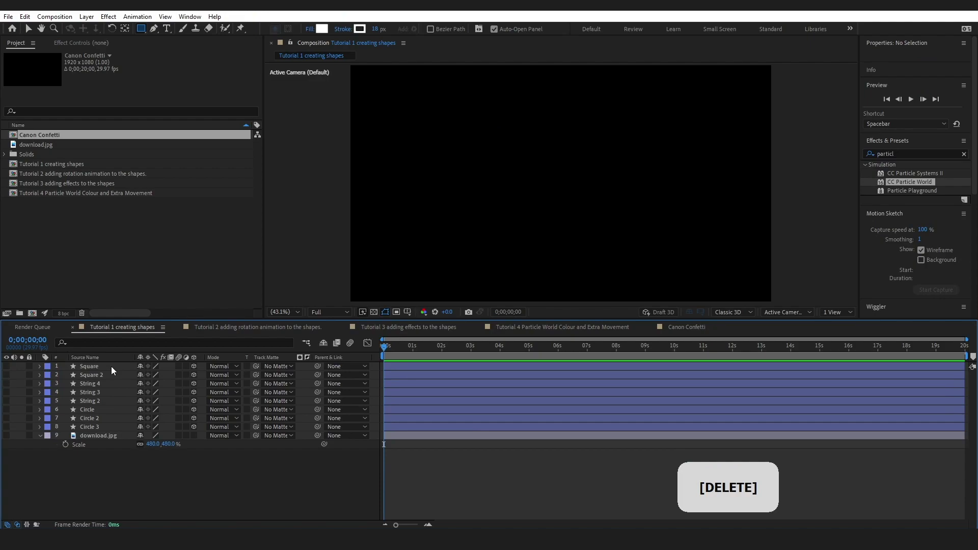
Draw a wavy vertical string in the left half of the composition with the Pen tool, using curved points.
{"action": "left_click", "coordinate": [154, 28]}
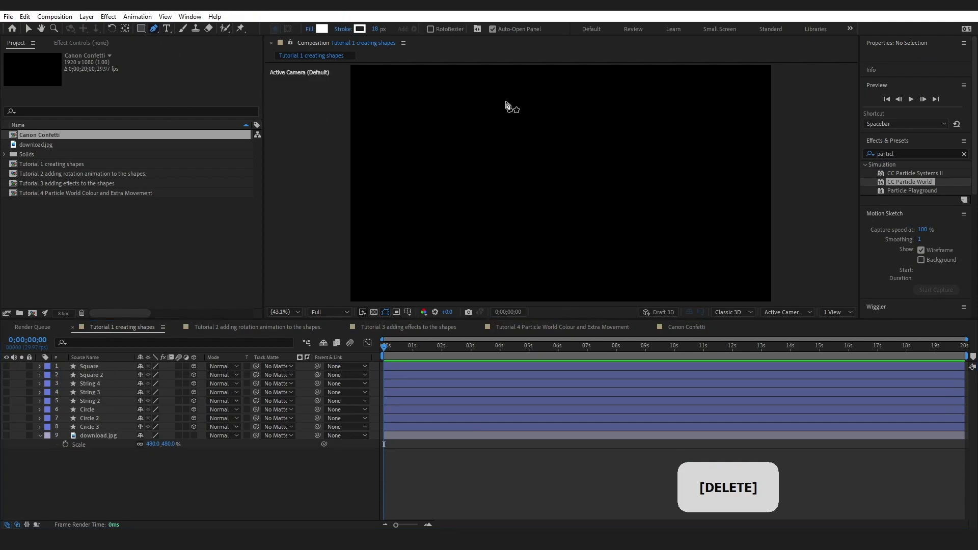
{"action": "left_click", "coordinate": [456, 93]}
{"action": "left_click", "coordinate": [469, 138]}
{"action": "left_click_drag", "start_coordinate": [458, 156], "coordinate": [482, 244]}
{"action": "left_click", "coordinate": [453, 262]}
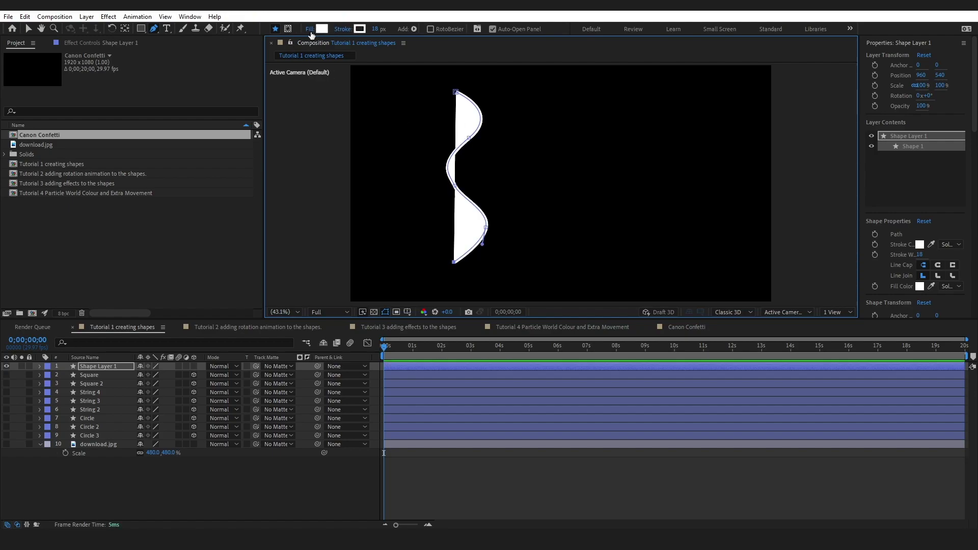
Set the wavy string's fill to None and delete its shape layer.
{"action": "left_click", "coordinate": [310, 29]}
{"action": "left_click", "coordinate": [437, 243]}
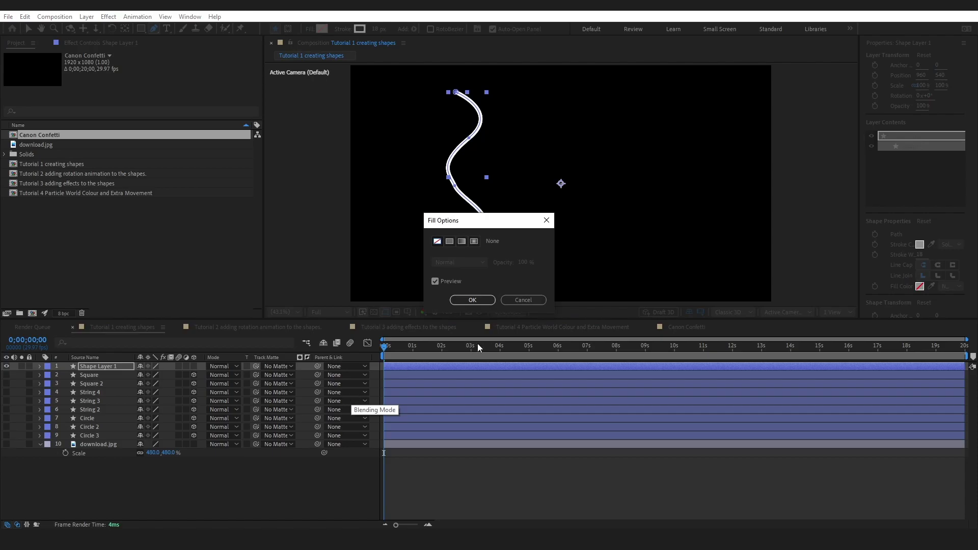
{"action": "left_click", "coordinate": [478, 301]}
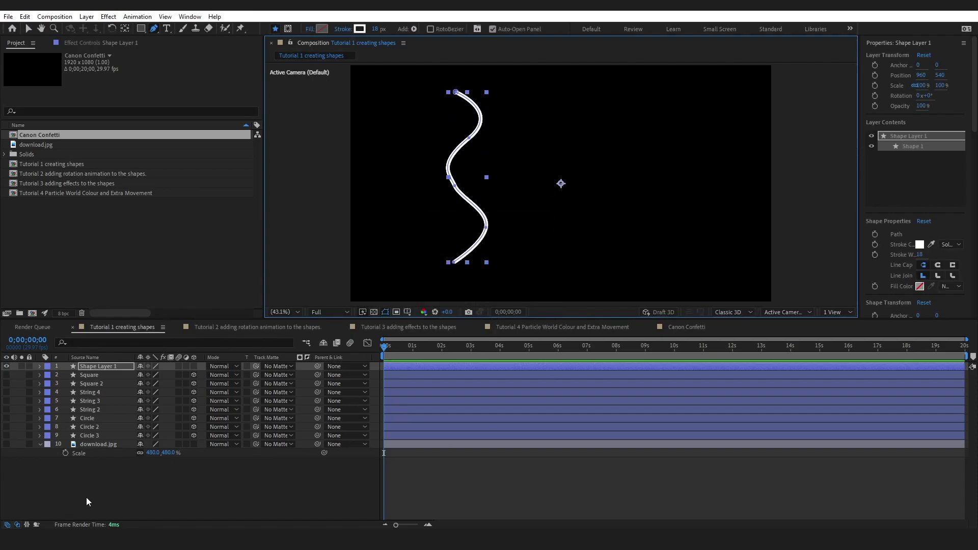
{"action": "left_click", "coordinate": [114, 366]}
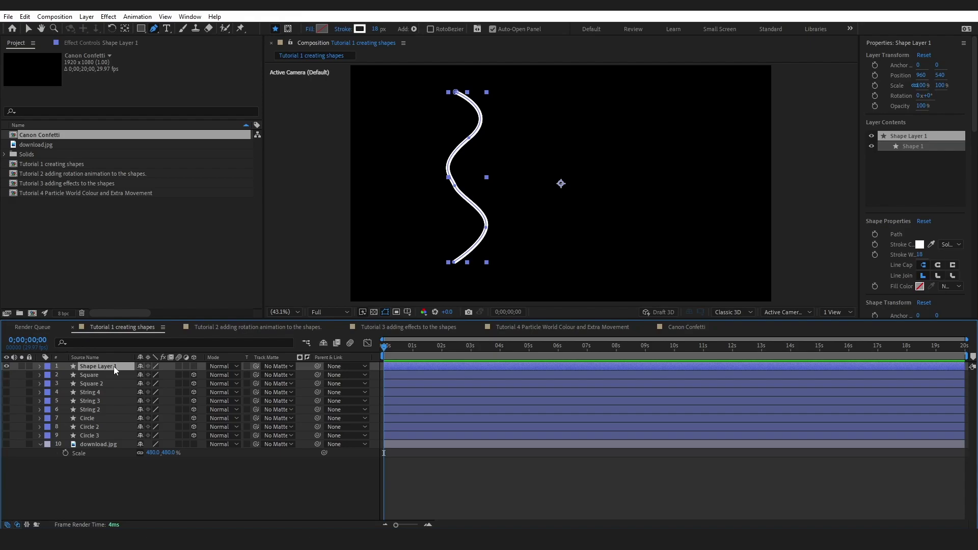
{"action": "key", "text": "Delete"}
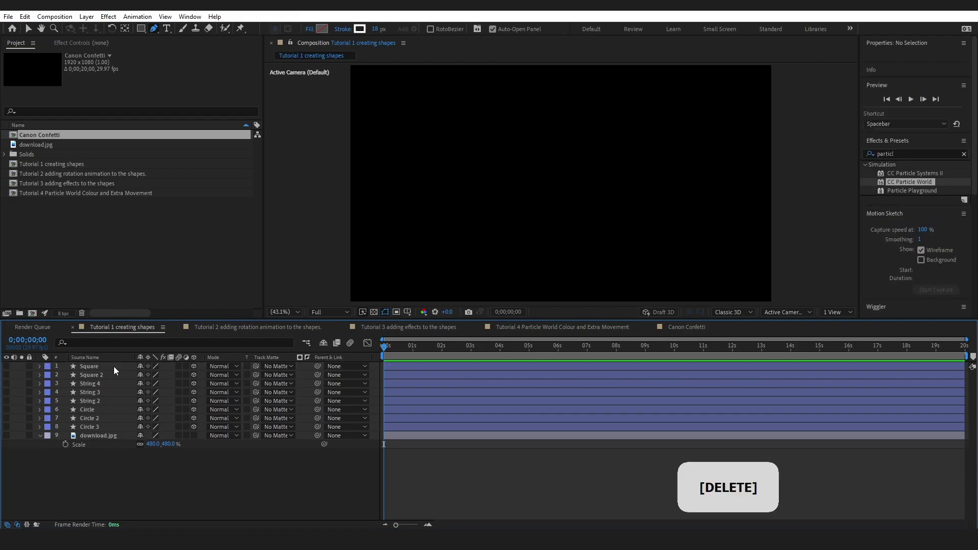
Play the Tutorial 2 adding rotation animation composition, hiding Circle 3 and showing Square 2 to view its rotation.
{"action": "left_click", "coordinate": [222, 330]}
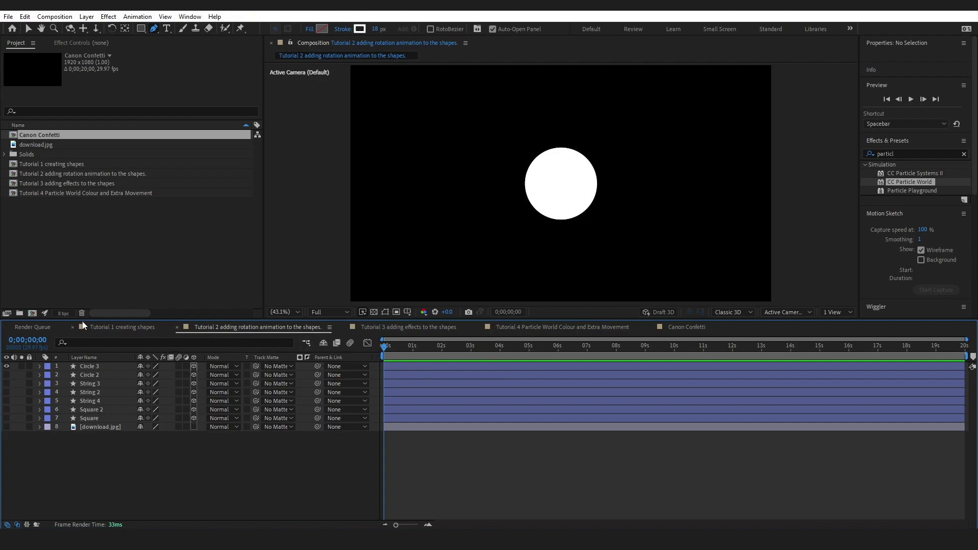
{"action": "key", "text": "space"}
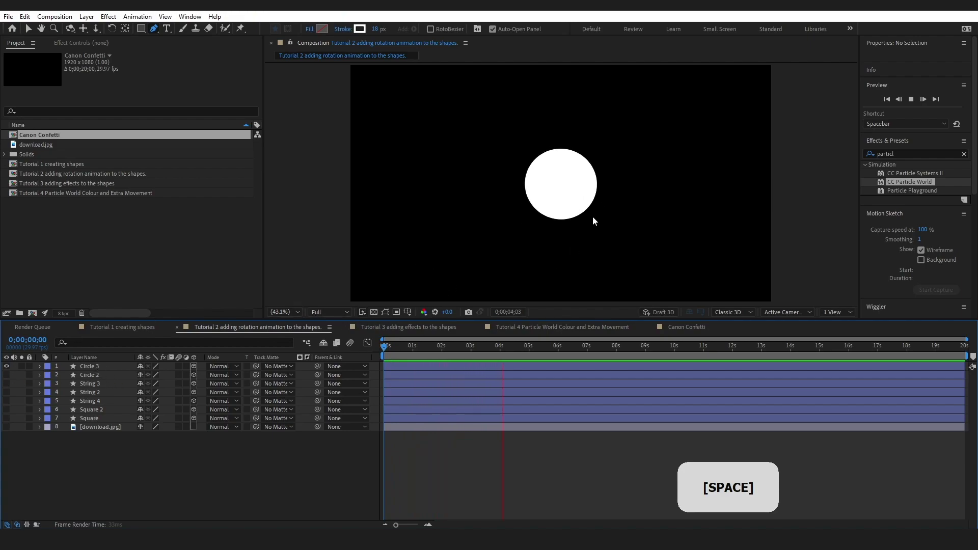
{"action": "left_click_drag", "start_coordinate": [7, 372], "coordinate": [8, 424]}
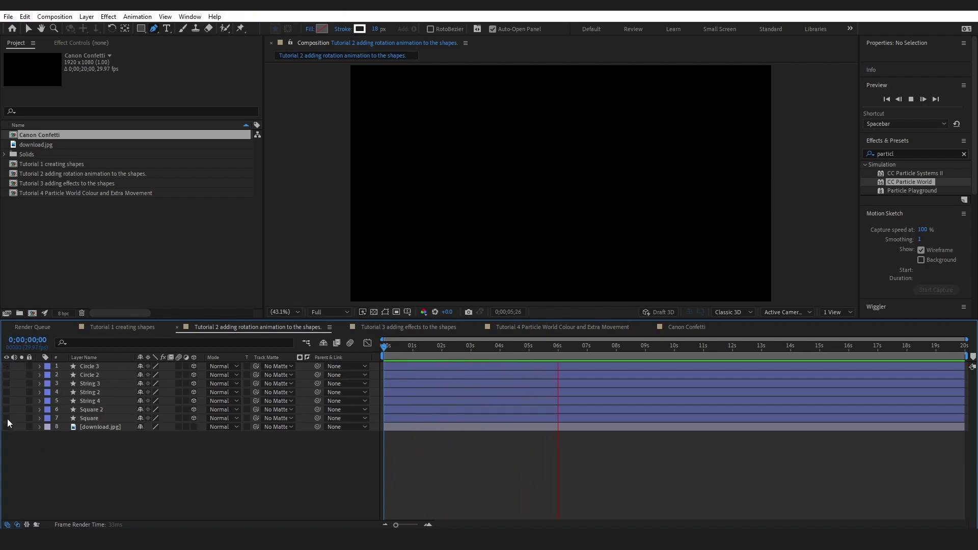
{"action": "left_click", "coordinate": [7, 409]}
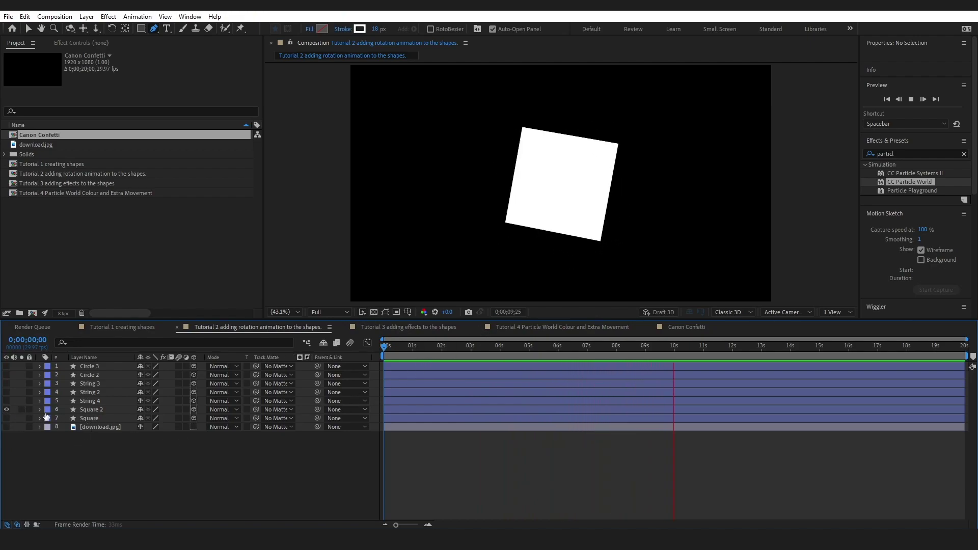
Reveal Square 2's rotation keyframes and examine the animation from the start to 2 seconds.
{"action": "left_click", "coordinate": [98, 410]}
{"action": "key", "text": "u"}
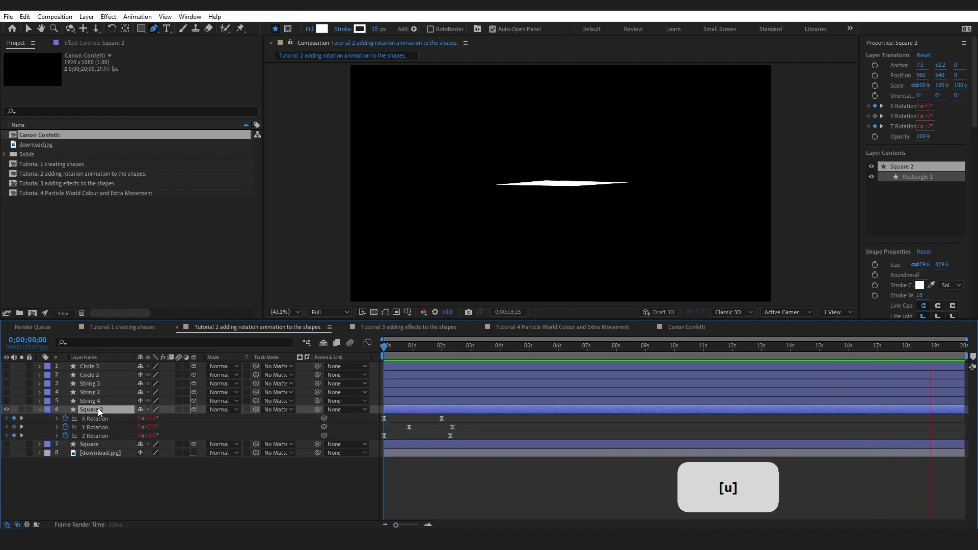
{"action": "left_click", "coordinate": [388, 347]}
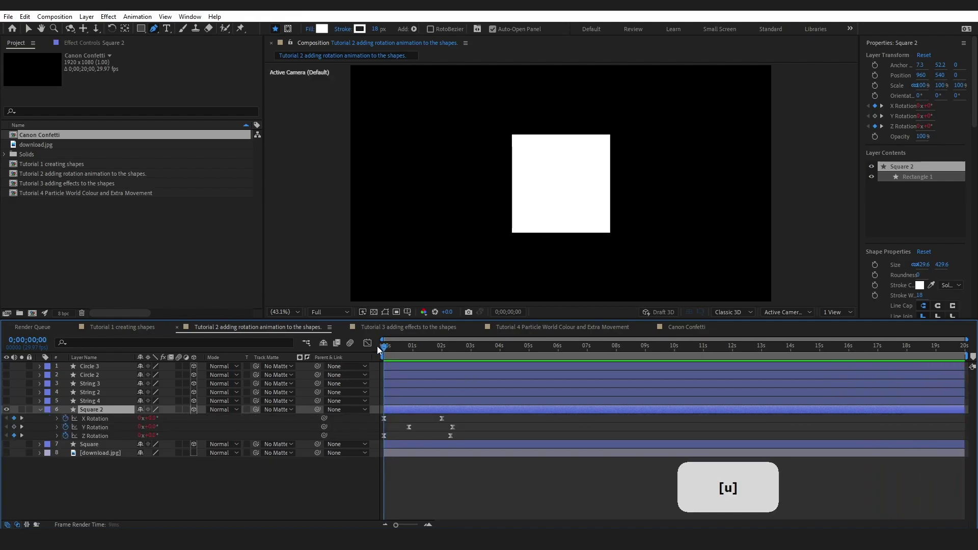
{"action": "left_click_drag", "start_coordinate": [393, 350], "coordinate": [367, 357]}
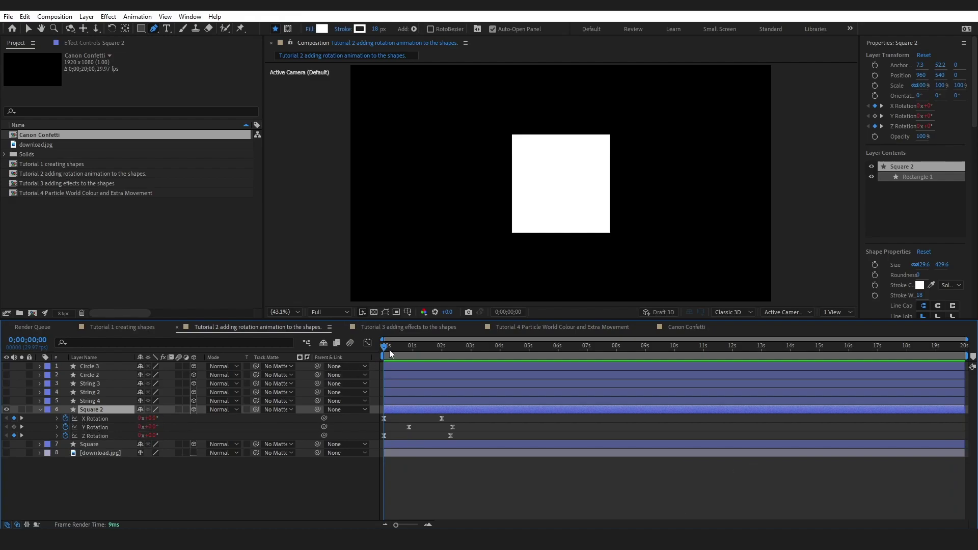
{"action": "left_click_drag", "start_coordinate": [387, 346], "coordinate": [443, 353]}
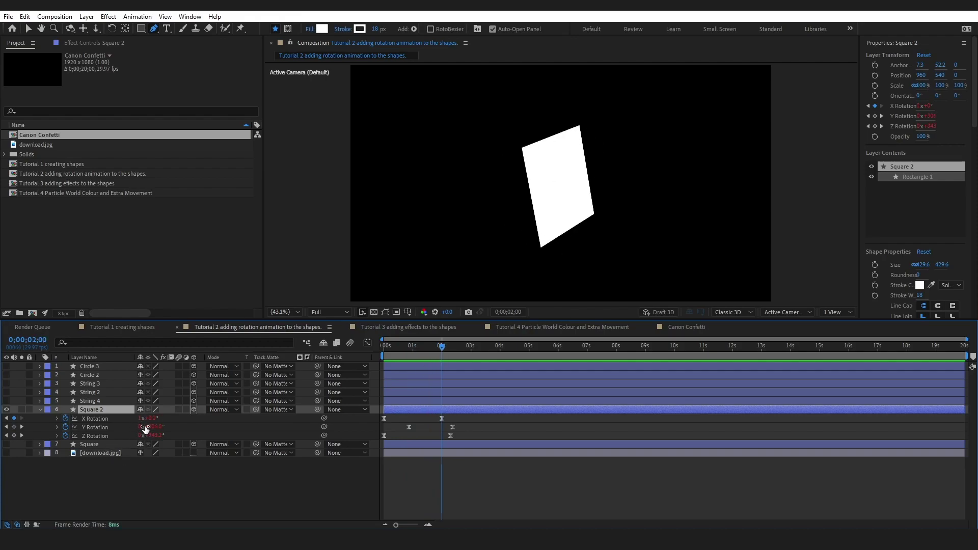
{"action": "left_click", "coordinate": [41, 410]}
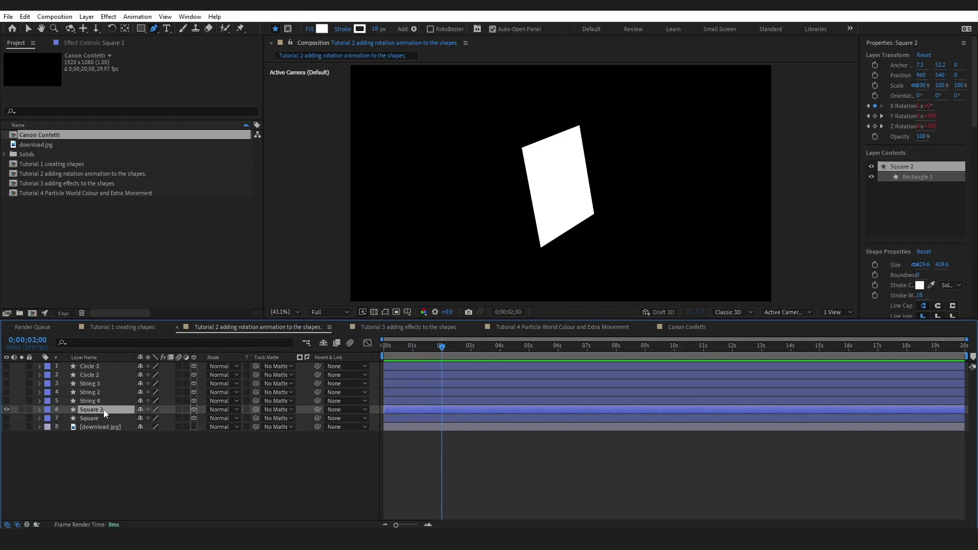
Copy the Square layer from the Tutorial 1 creating shapes composition into the Tutorial 2 rotation composition.
{"action": "left_click", "coordinate": [119, 327]}
{"action": "left_click", "coordinate": [88, 364]}
{"action": "key", "text": "ctrl+c"}
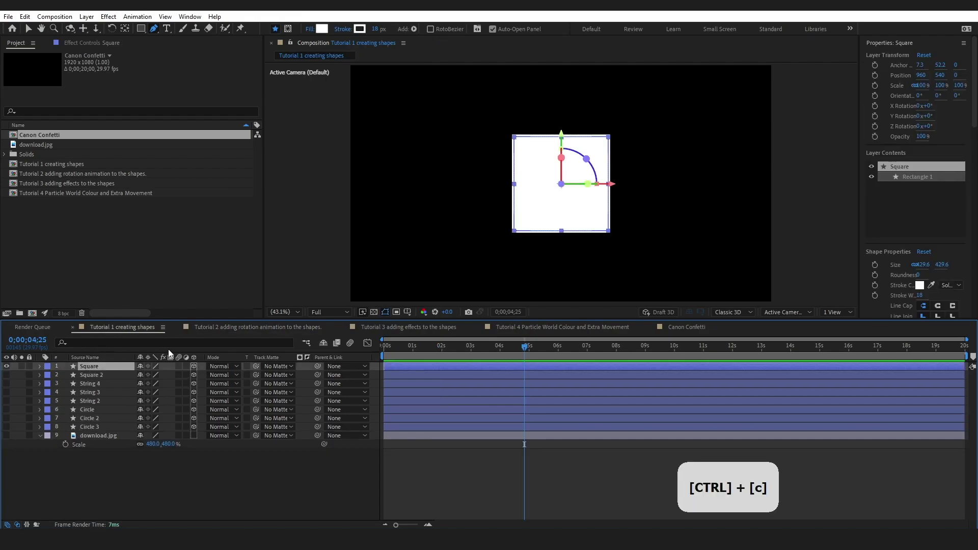
{"action": "left_click", "coordinate": [256, 328]}
{"action": "key", "text": "ctrl+v"}
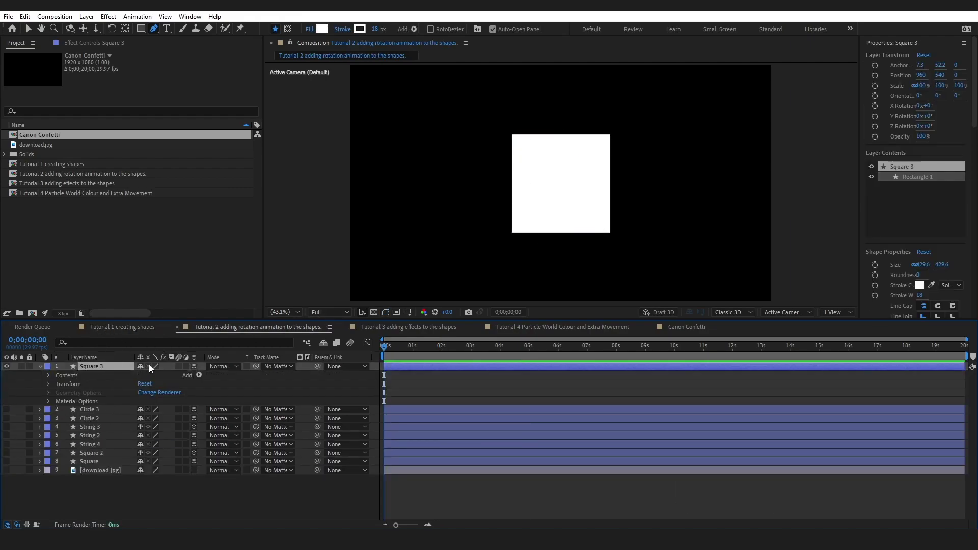
Ensure the pasted square is a 3D layer and add X, Y and Z Rotation keyframes at 0 seconds.
{"action": "left_click", "coordinate": [194, 366]}
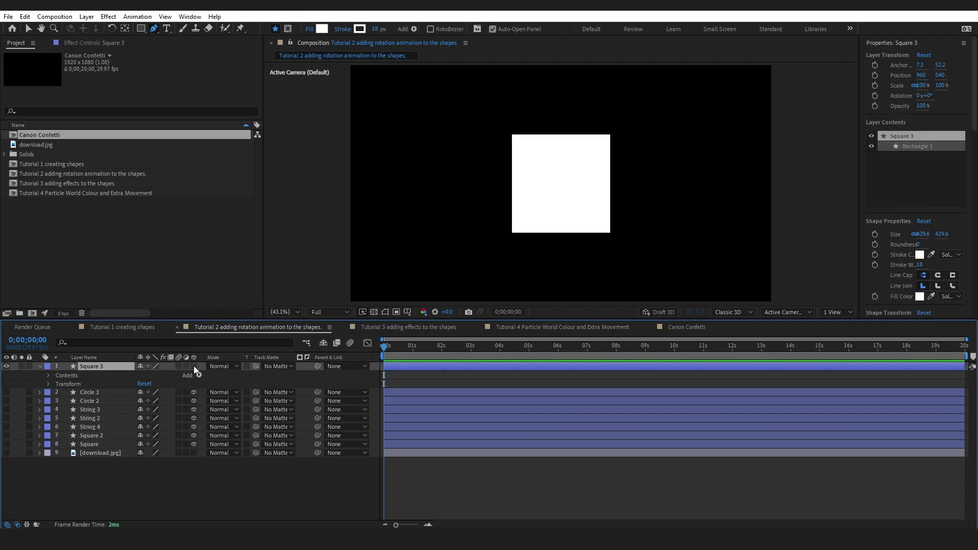
{"action": "left_click", "coordinate": [194, 366]}
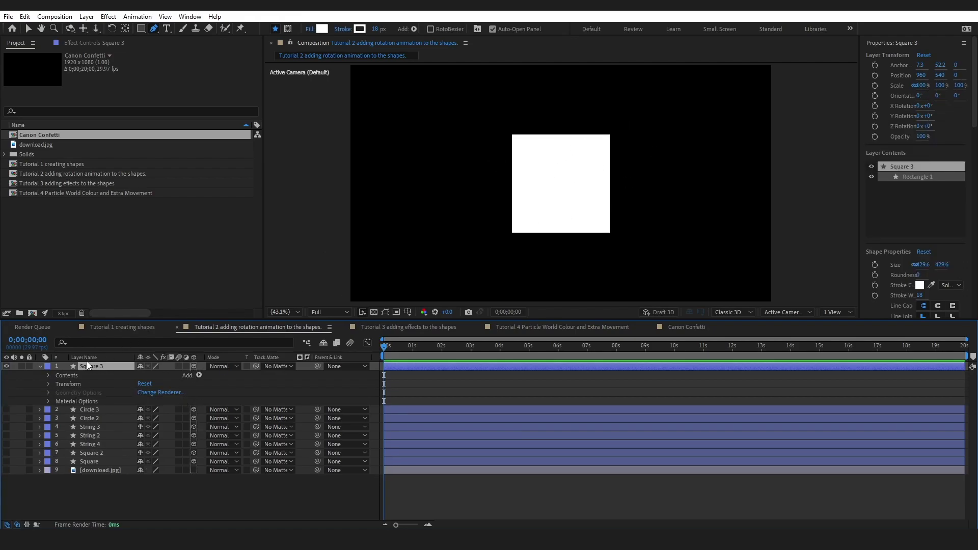
{"action": "left_click", "coordinate": [49, 384]}
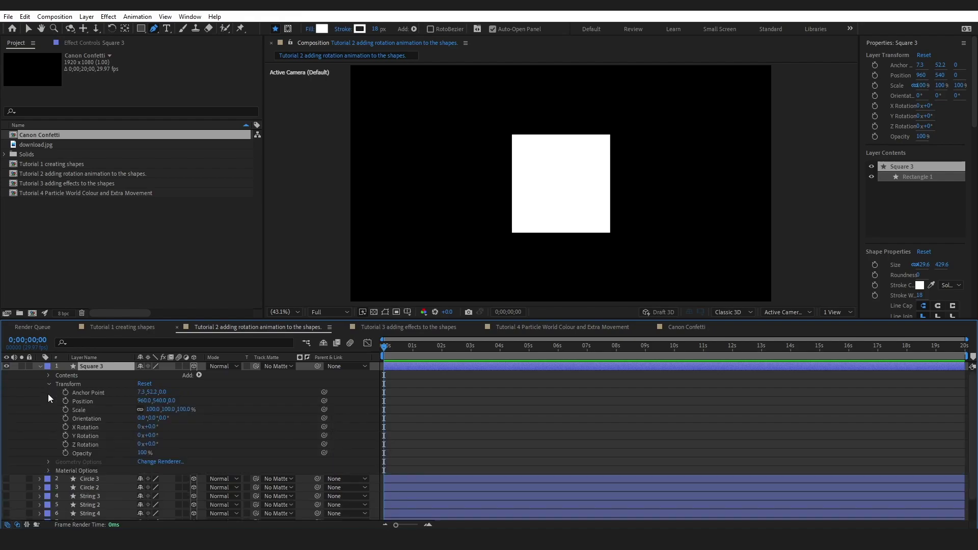
{"action": "left_click", "coordinate": [66, 428]}
{"action": "left_click", "coordinate": [66, 436]}
{"action": "left_click", "coordinate": [65, 445]}
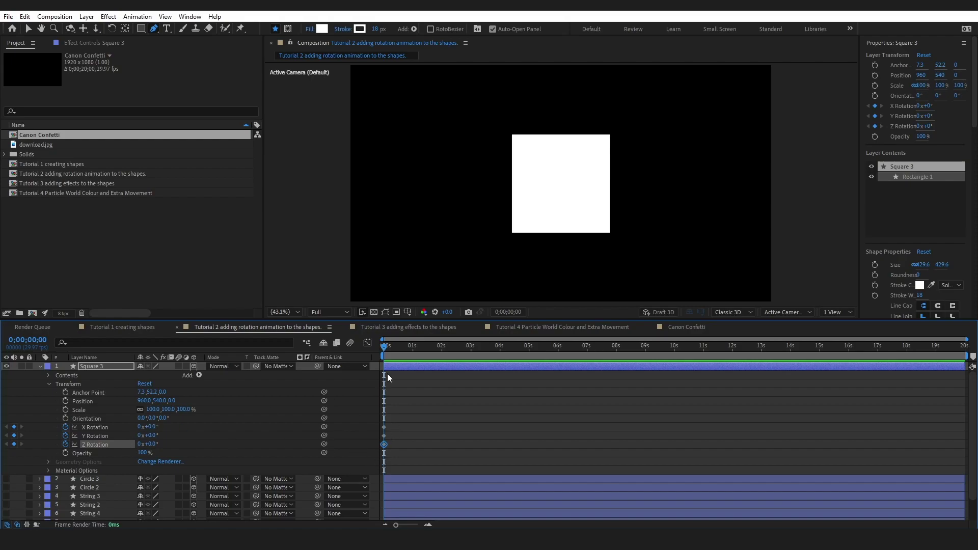
Set the square's X, Y and Z Rotation to 1 full revolution each at about 1 second.
{"action": "left_click_drag", "start_coordinate": [407, 347], "coordinate": [411, 348]}
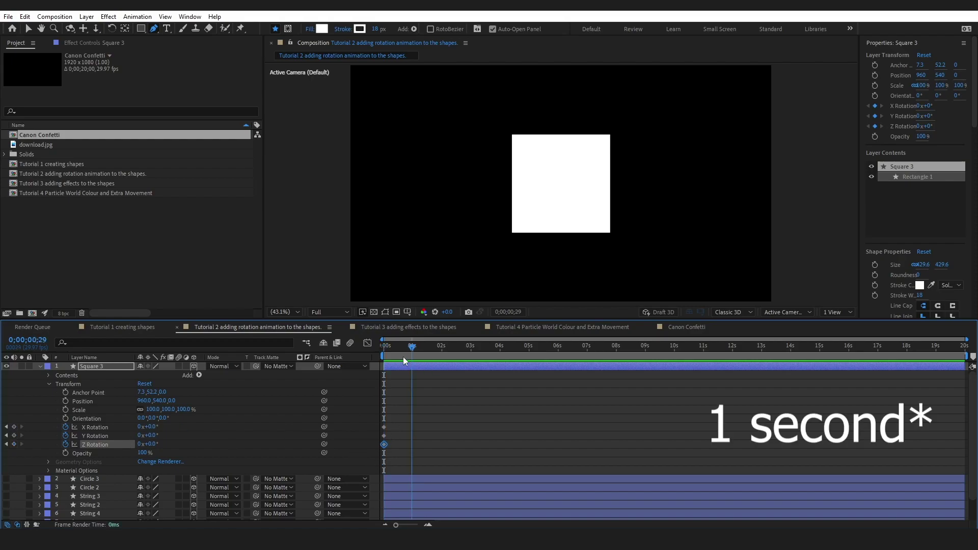
{"action": "left_click", "coordinate": [139, 428]}
{"action": "type", "text": "1"}
{"action": "key", "text": "Tab"}
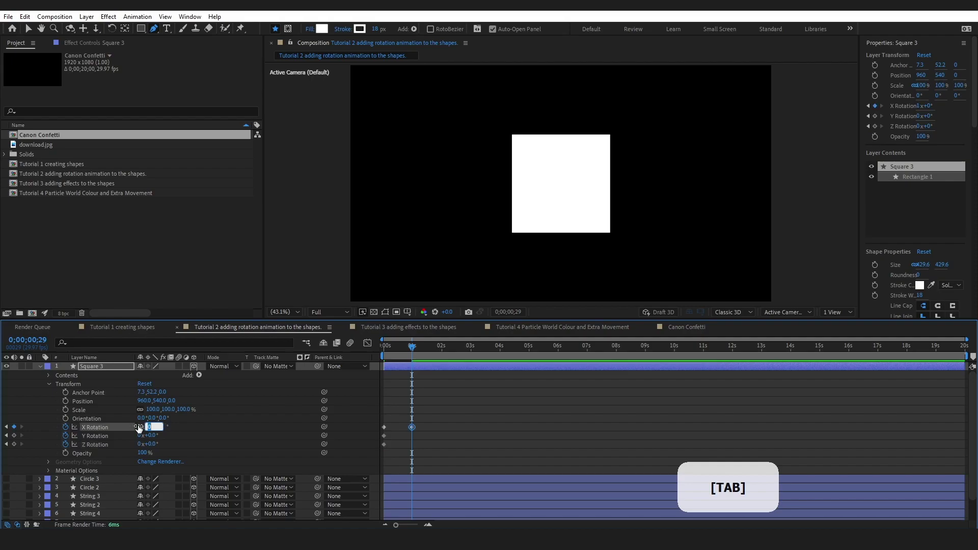
{"action": "left_click", "coordinate": [144, 436]}
{"action": "type", "text": "1"}
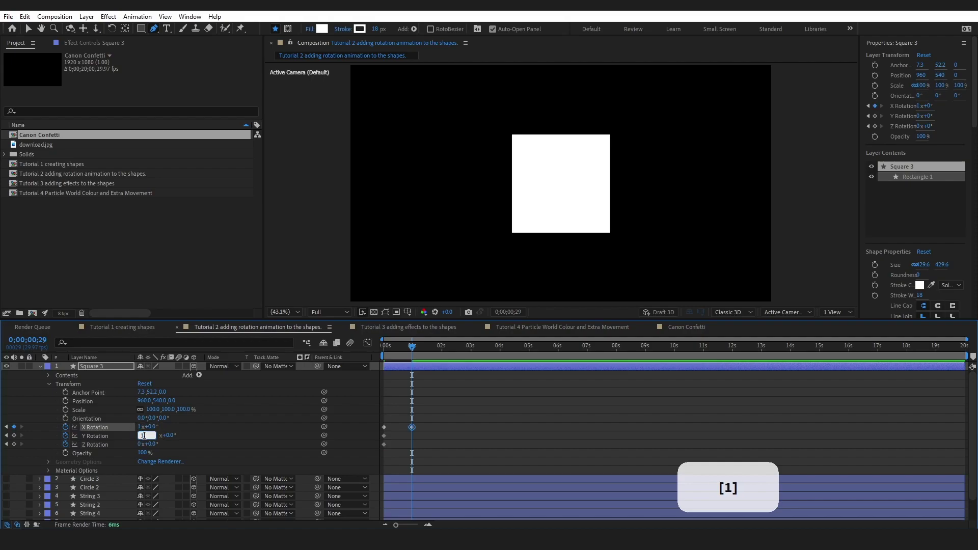
{"action": "left_click", "coordinate": [141, 444]}
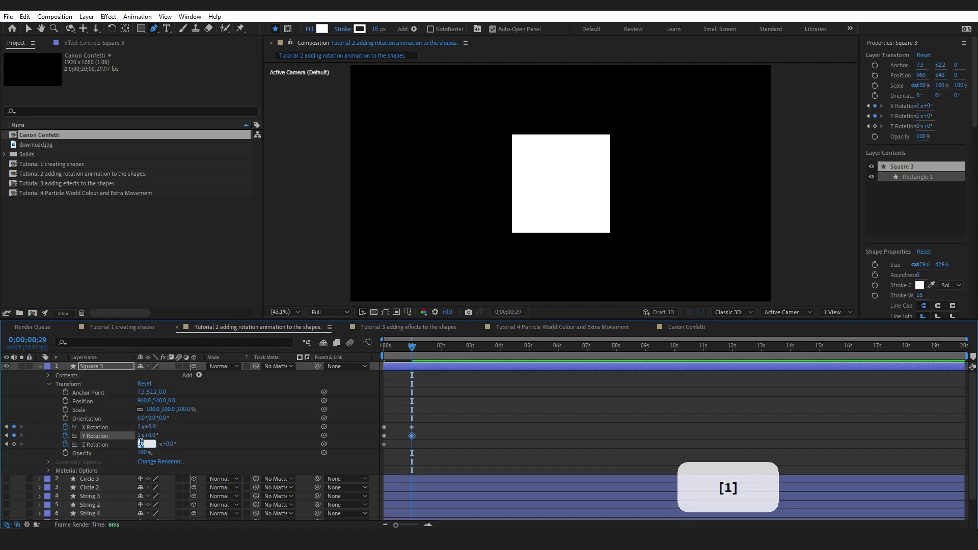
Play the square's one-second rotation from the start of the composition.
{"action": "left_click_drag", "start_coordinate": [392, 358], "coordinate": [372, 354]}
{"action": "key", "text": "space"}
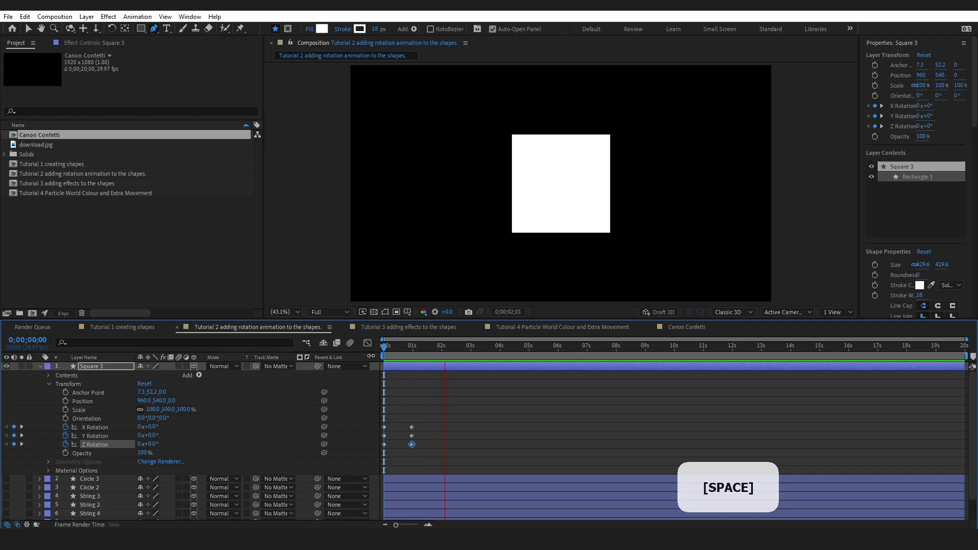
{"action": "key", "text": "BackSpace"}
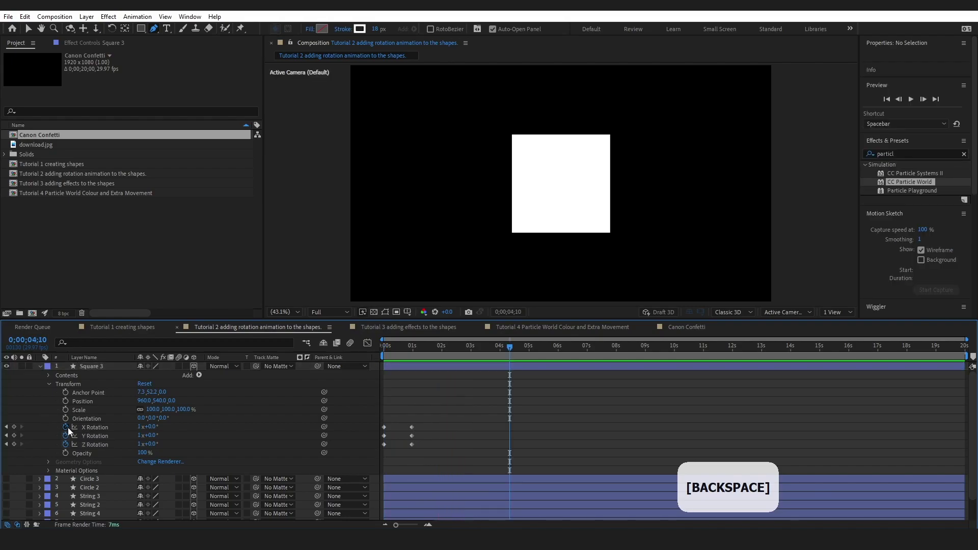
Add a loopOut() expression to the X Rotation of Square 3 so its keyframes repeat.
{"action": "key", "text": "alt"}
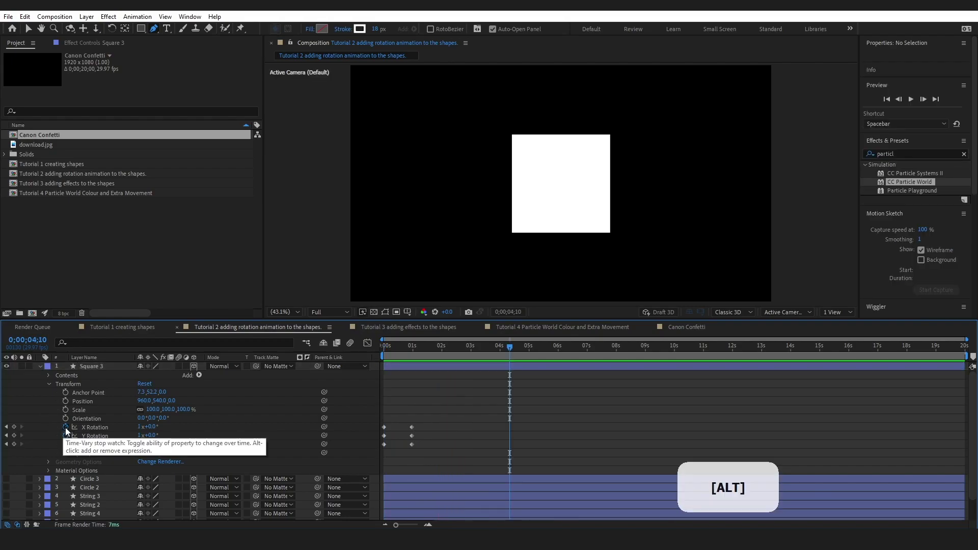
{"action": "left_click", "coordinate": [66, 428], "text": "alt"}
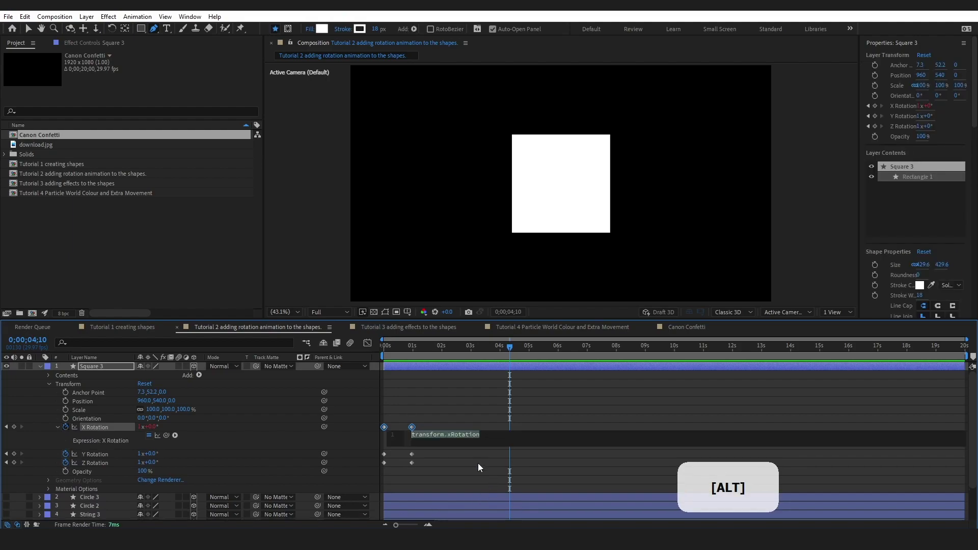
{"action": "type", "text": "loopOut"}
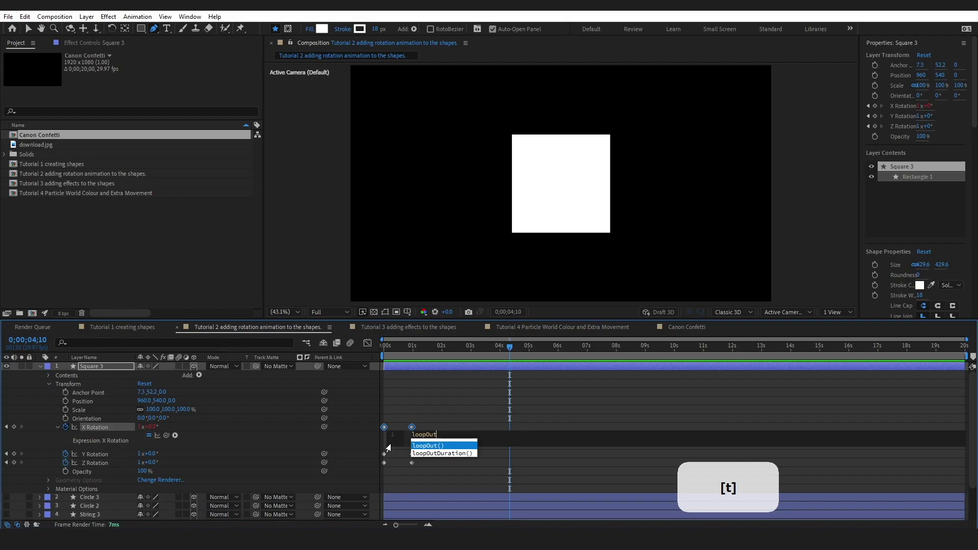
{"action": "type", "text": "()"}
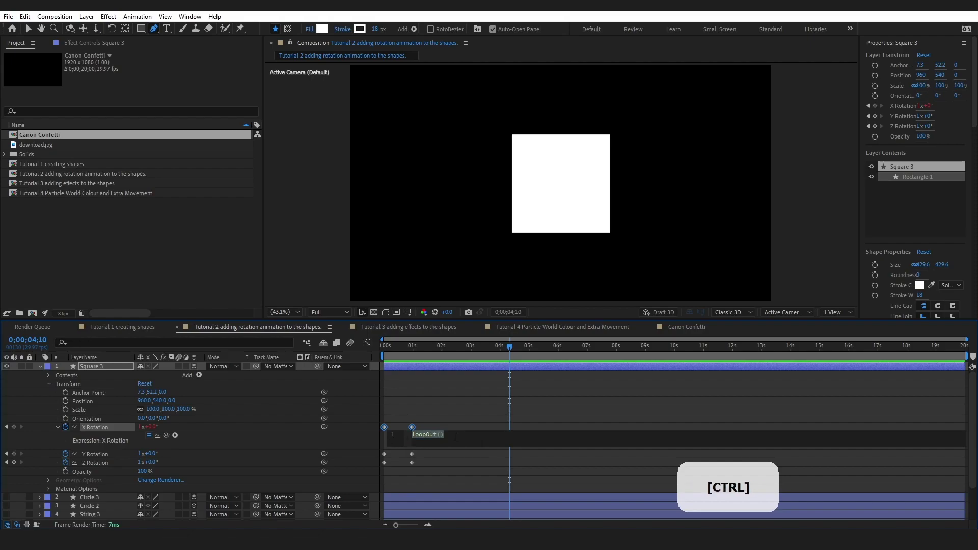
{"action": "left_click", "coordinate": [352, 438]}
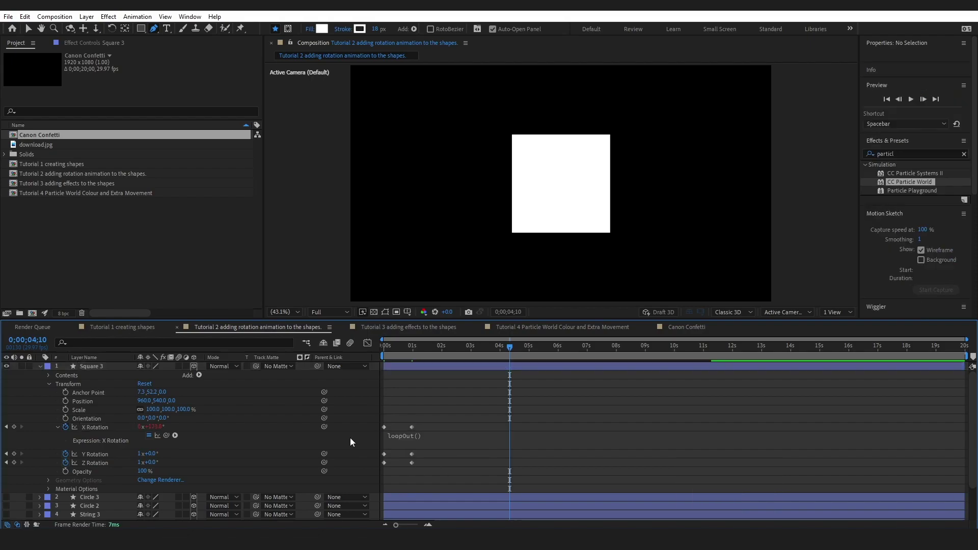
Apply the same loopOut() expression to the Y Rotation and Z Rotation of Square 3.
{"action": "left_click", "coordinate": [65, 454], "text": "alt"}
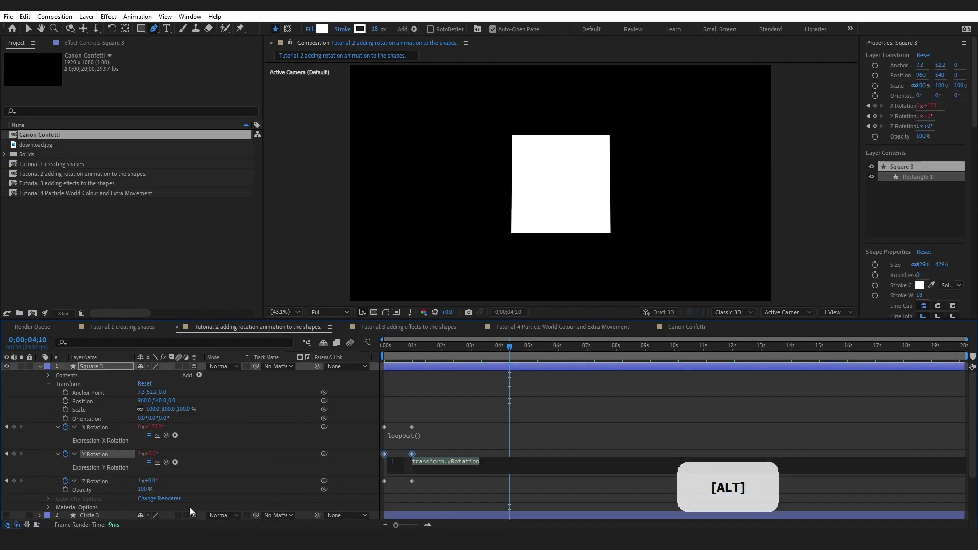
{"action": "key", "text": "ctrl+v"}
{"action": "left_click", "coordinate": [65, 481], "text": "alt"}
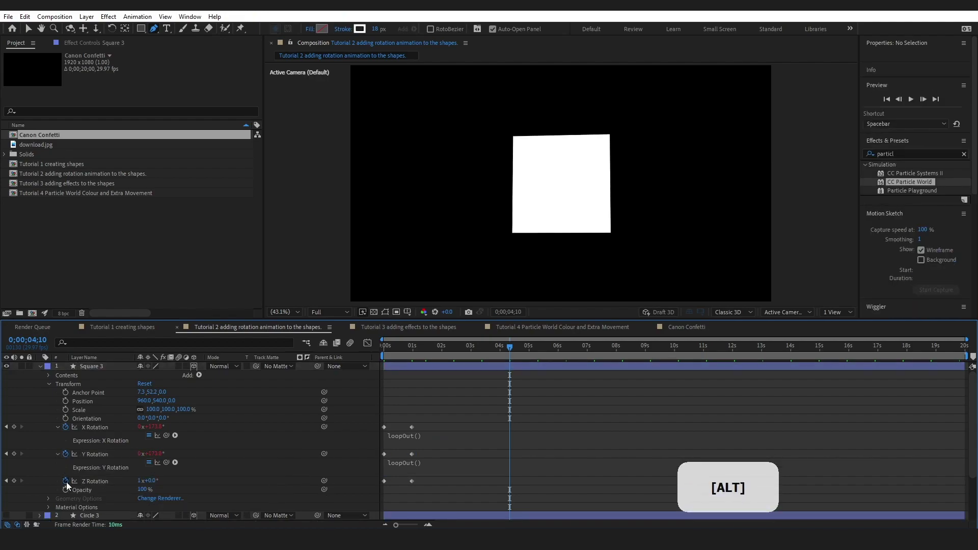
{"action": "left_click", "coordinate": [65, 481], "text": "alt"}
{"action": "key", "text": "ctrl+v"}
Preview Square 3's looping rotation from the start of the composition.
{"action": "left_click", "coordinate": [385, 346]}
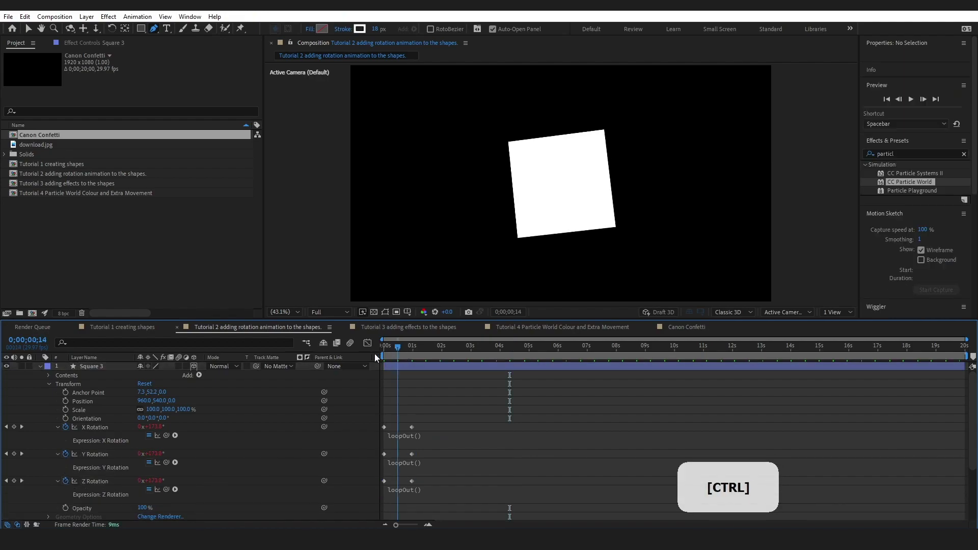
{"action": "key", "text": "space"}
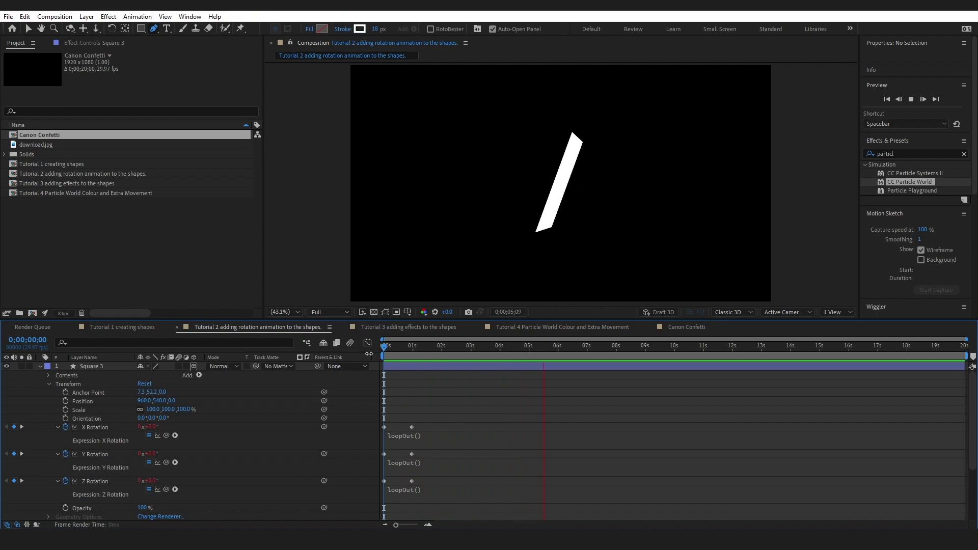
{"action": "key", "text": "space"}
Slow the spin by moving the three ending rotation keyframes to about 4.4 seconds, and preview it.
{"action": "left_click_drag", "start_coordinate": [417, 475], "coordinate": [511, 481]}
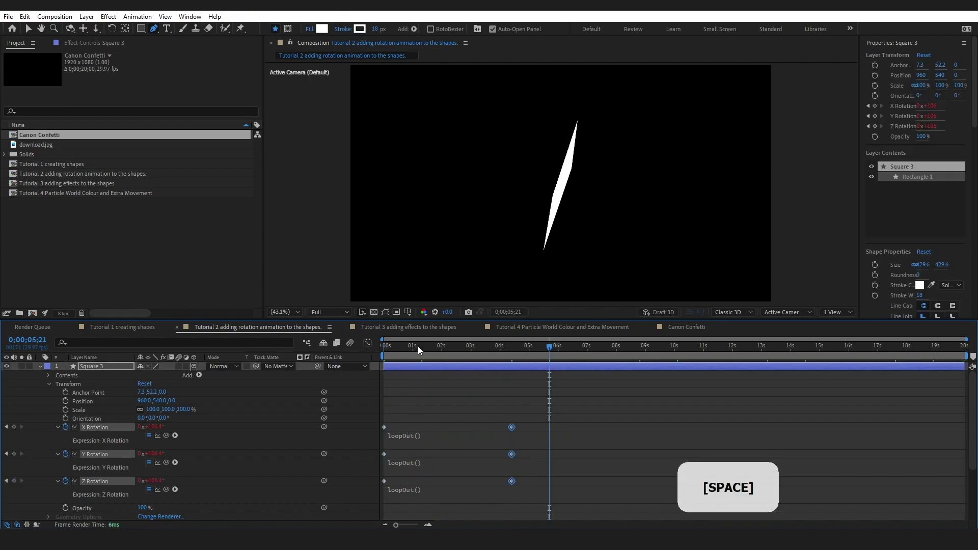
{"action": "key", "text": "space"}
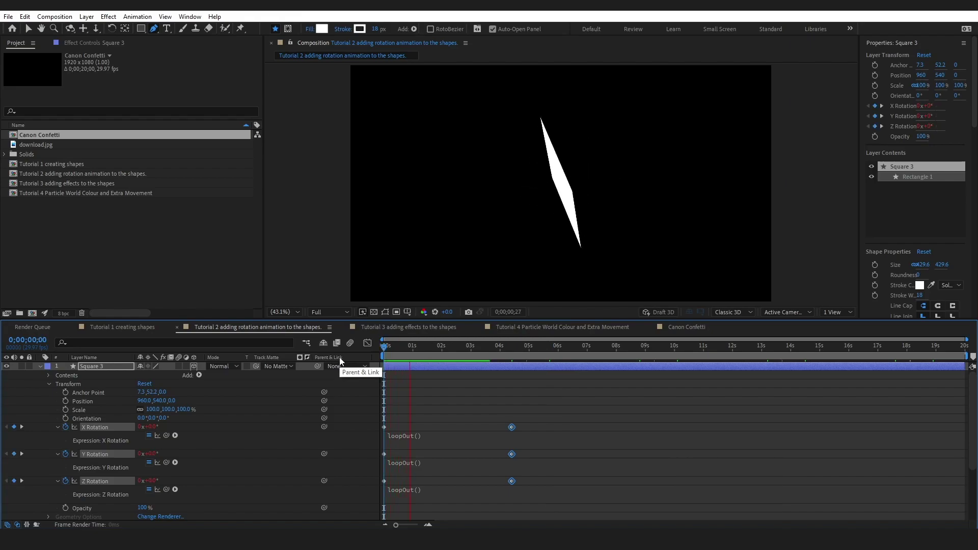
{"action": "key", "text": "space"}
Offset the X Rotation keyframes to start at about 2.4 seconds and the Y Rotation ones at about 0.9 seconds, and preview the result.
{"action": "left_click_drag", "start_coordinate": [384, 427], "coordinate": [454, 424]}
{"action": "left_click_drag", "start_coordinate": [531, 452], "coordinate": [408, 454]}
{"action": "key", "text": "Home"}
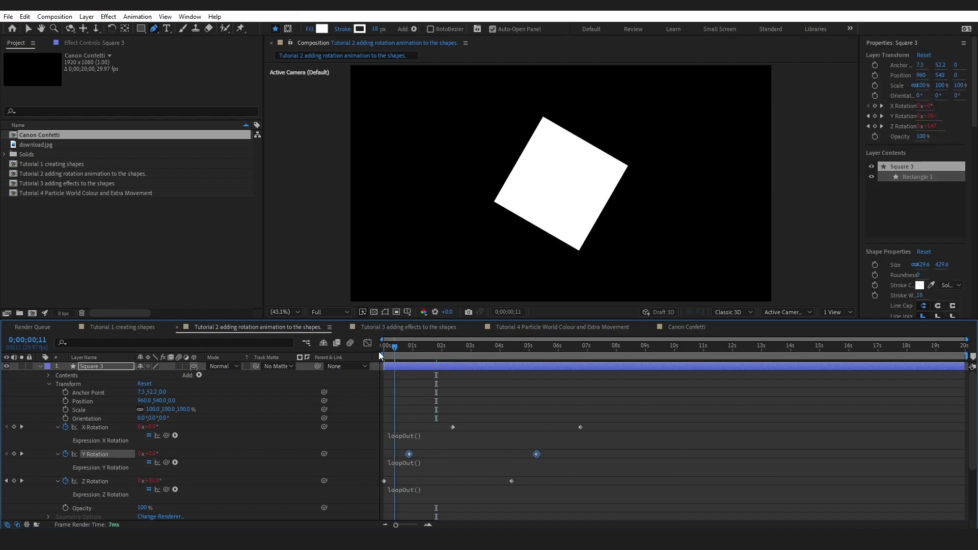
{"action": "key", "text": "space"}
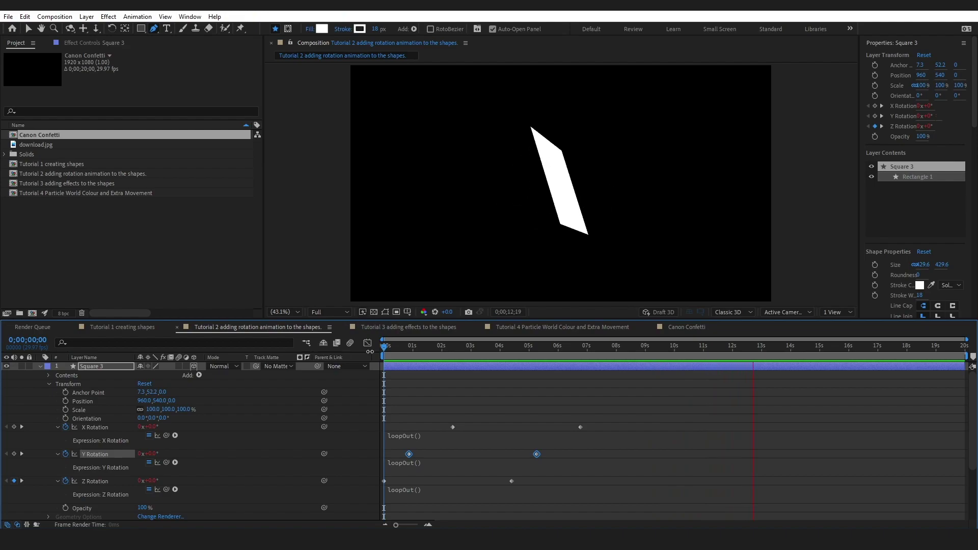
{"action": "key", "text": "space"}
Apply Easy Ease to all of Square 3's rotation keyframes and preview the animation from the start.
{"action": "left_click_drag", "start_coordinate": [645, 391], "coordinate": [365, 499]}
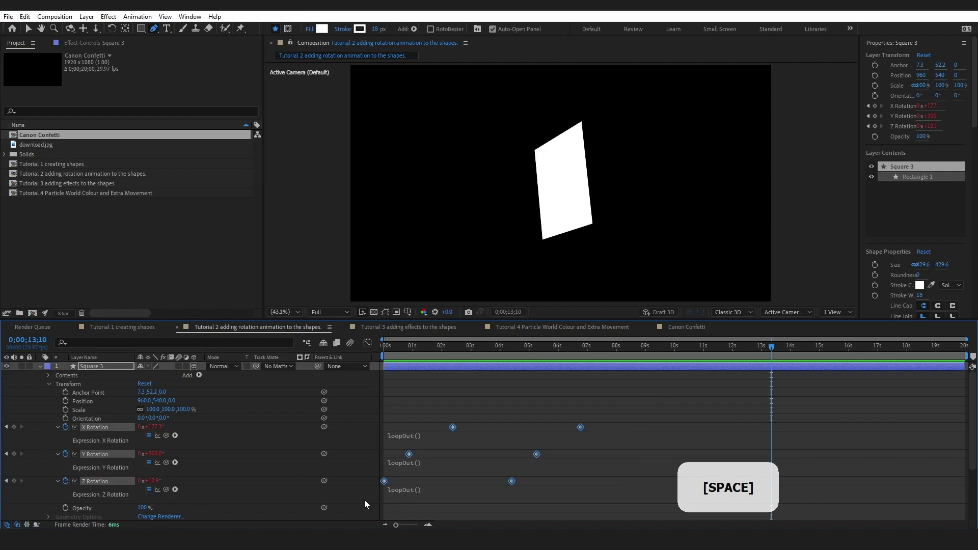
{"action": "key", "text": "F9"}
{"action": "left_click", "coordinate": [387, 347]}
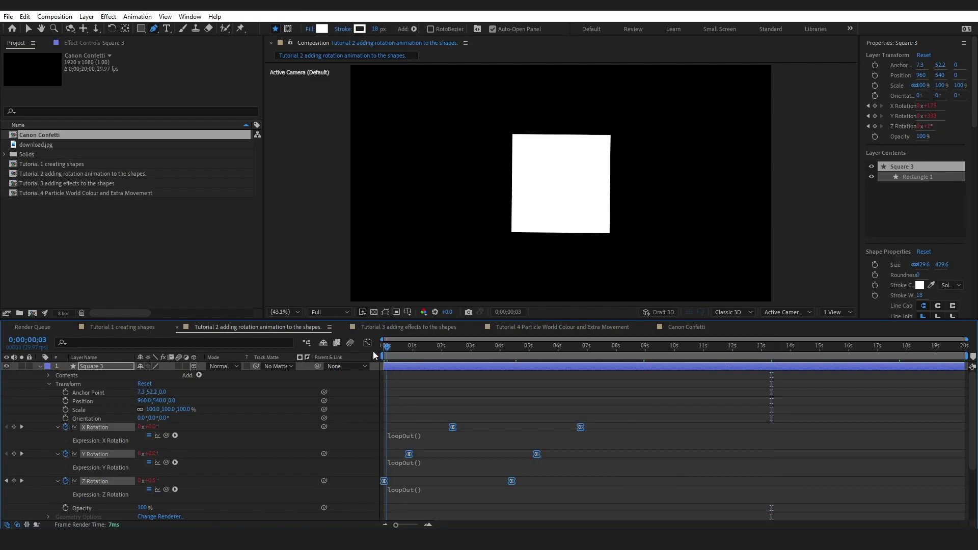
{"action": "key", "text": "space"}
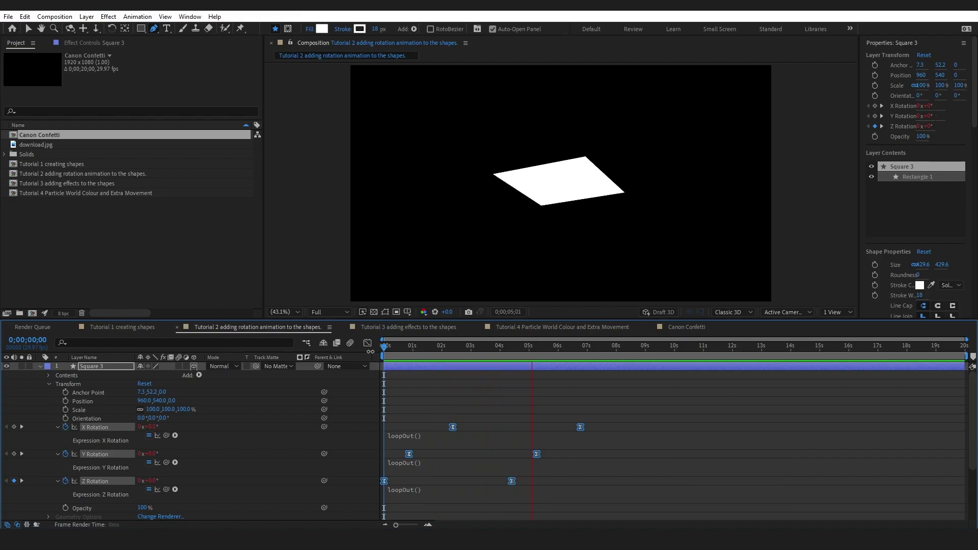
{"action": "key", "text": "space"}
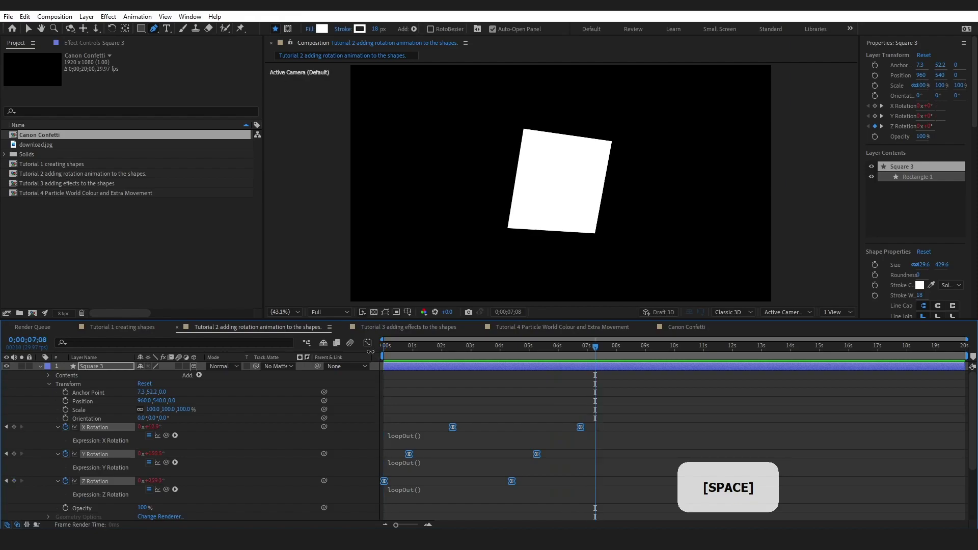
Delete the Square 3 layer and make the String 4 layer visible.
{"action": "left_click", "coordinate": [39, 367]}
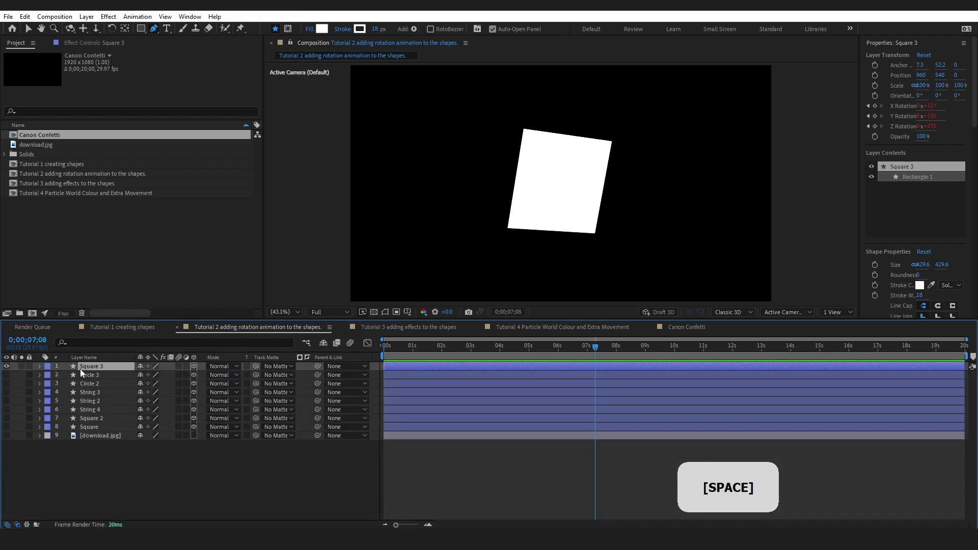
{"action": "key", "text": "Delete"}
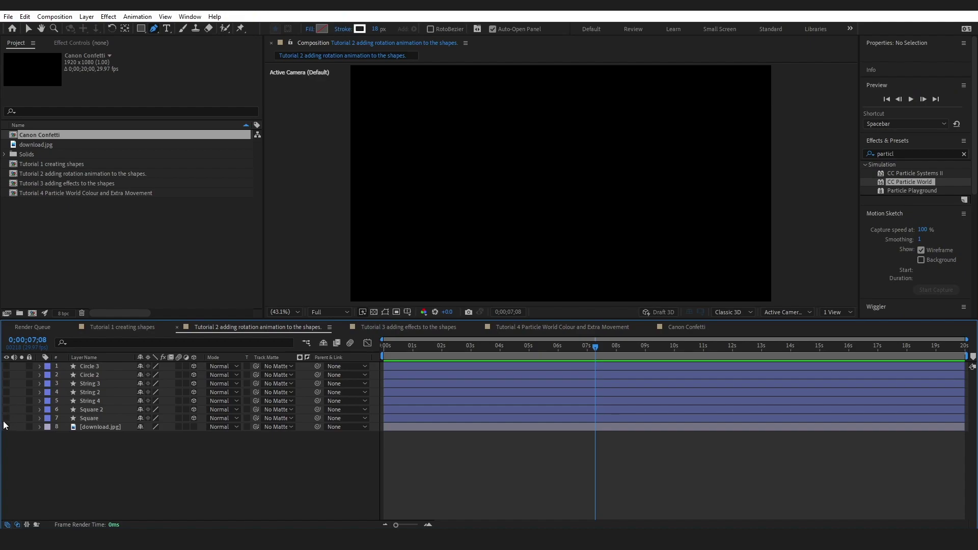
{"action": "left_click", "coordinate": [6, 401]}
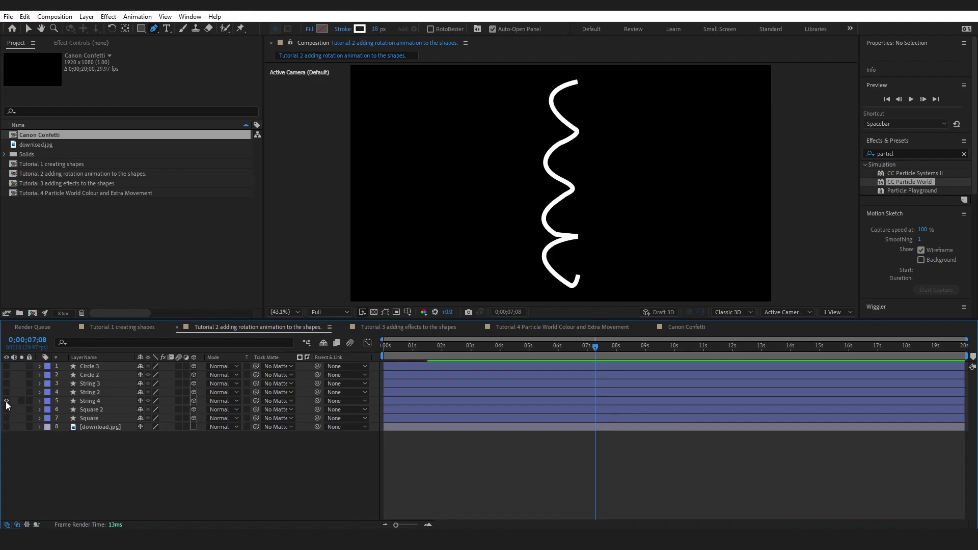
Reveal String 4's rotation keyframes and play its animation from the start.
{"action": "left_click", "coordinate": [84, 402]}
{"action": "key", "text": "u"}
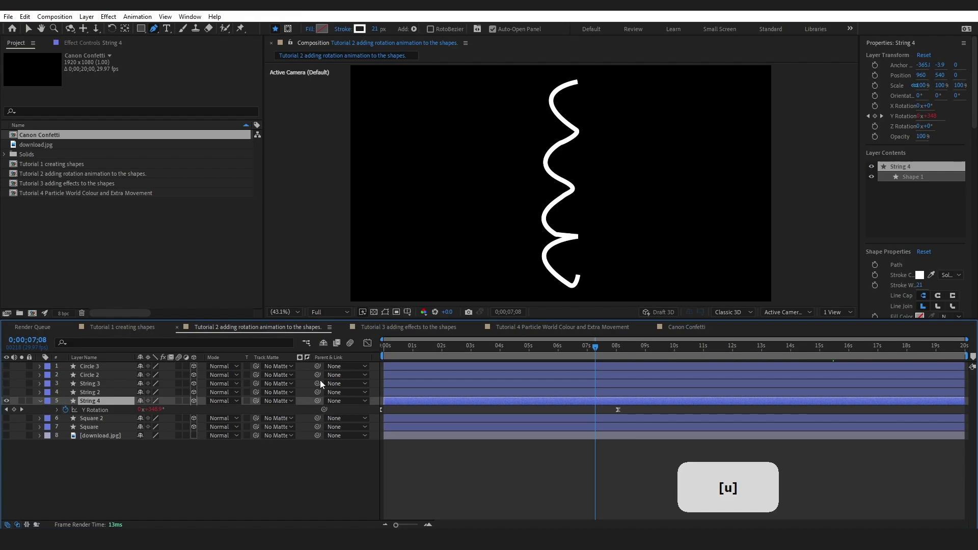
{"action": "left_click_drag", "start_coordinate": [390, 345], "coordinate": [370, 346]}
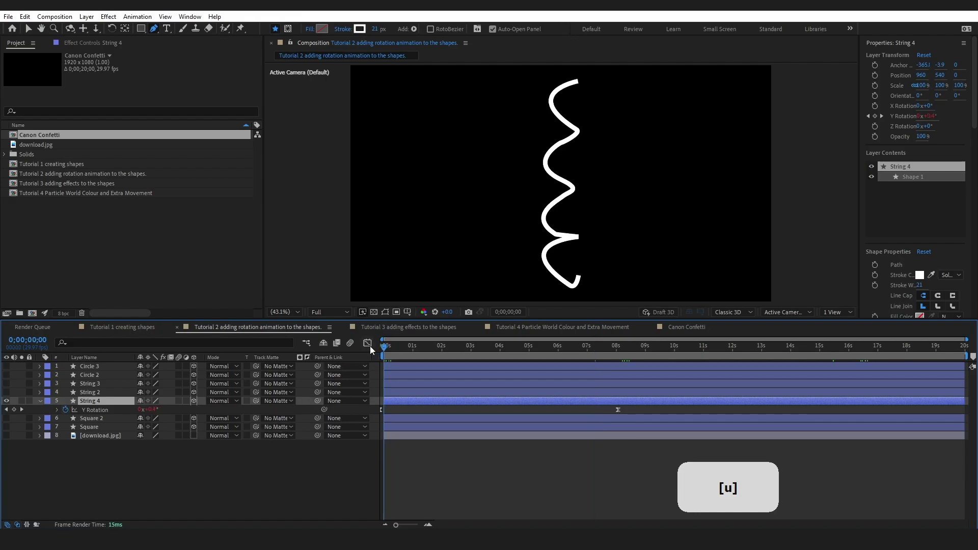
{"action": "key", "text": "space"}
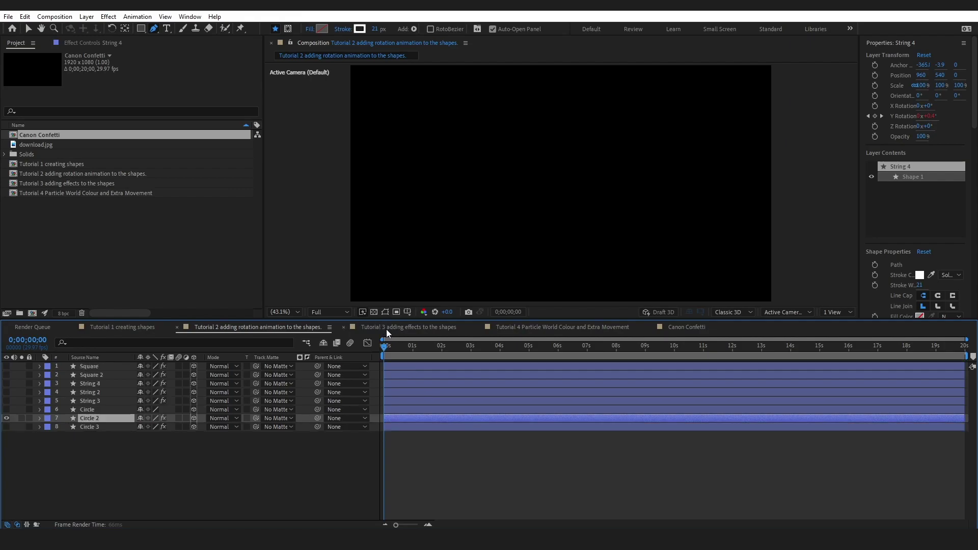
Open the Tutorial 3 adding effects composition, play Circle 2's animation and scrub it to about 2 seconds.
{"action": "left_click", "coordinate": [386, 326]}
{"action": "mouse_move", "coordinate": [386, 347]}
{"action": "left_mouse_down"}
{"action": "mouse_move", "coordinate": [445, 351]}
{"action": "mouse_move", "coordinate": [375, 348]}
{"action": "left_mouse_up"}
{"action": "key", "text": "space"}
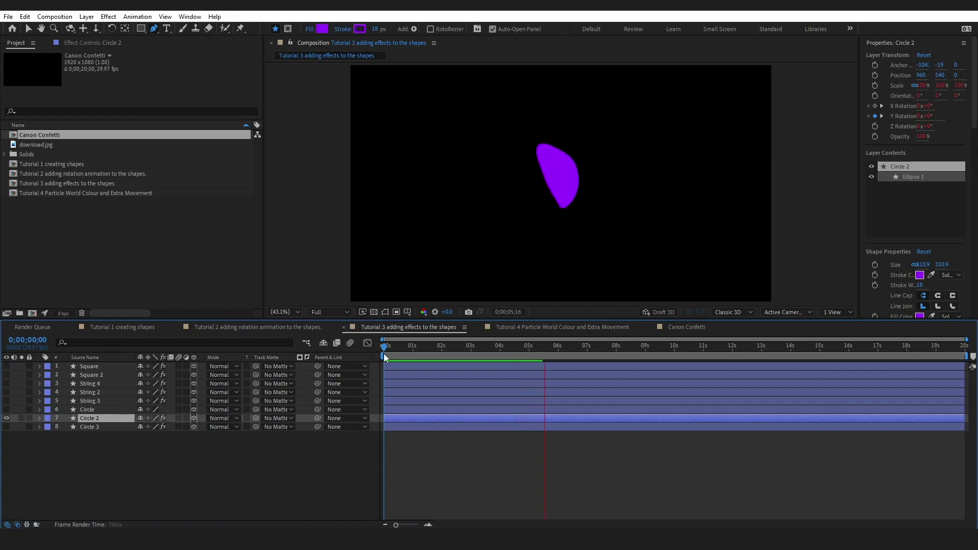
{"action": "key", "text": "space"}
{"action": "left_click_drag", "start_coordinate": [387, 353], "coordinate": [437, 357]}
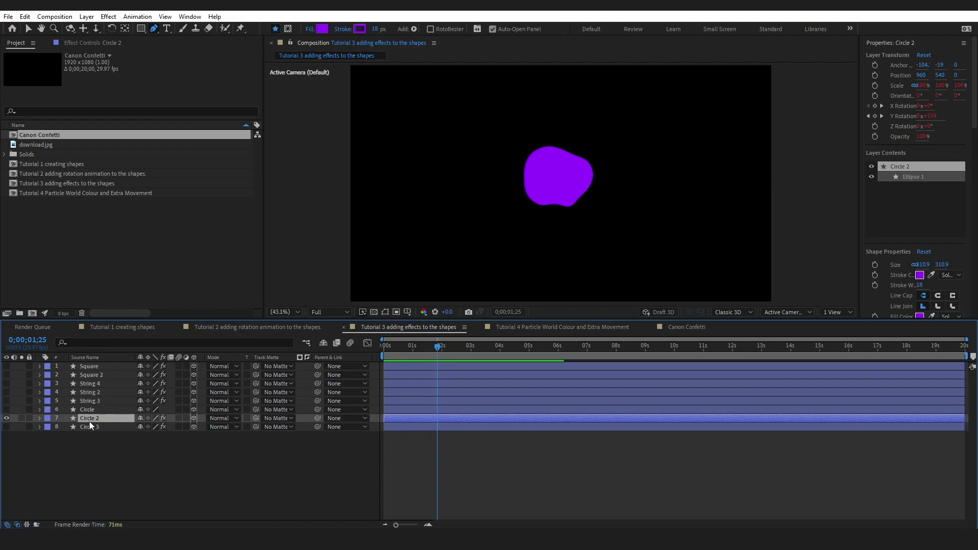
Examine the effect settings of the layers, then show only Square 2 and play its animation from the start.
{"action": "left_click", "coordinate": [102, 42]}
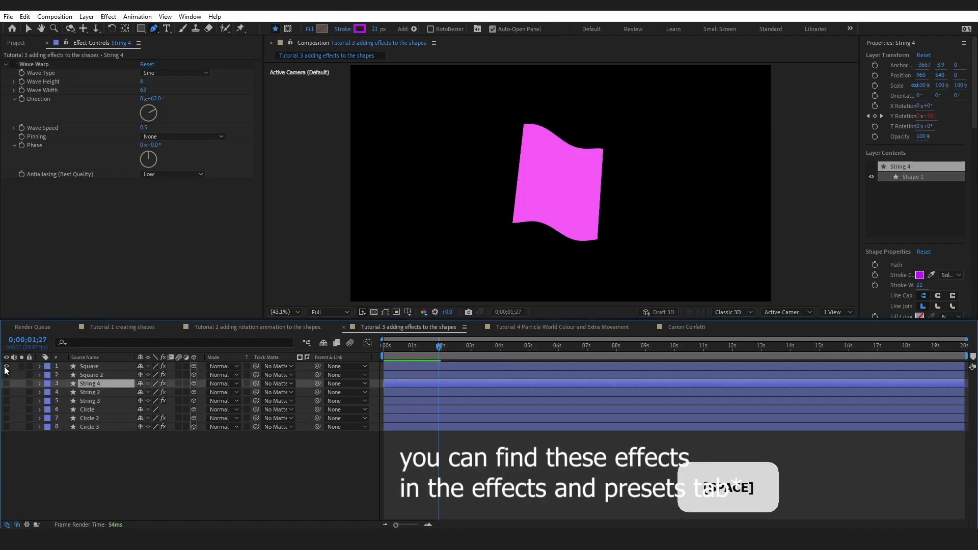
{"action": "left_click", "coordinate": [7, 375], "text": "alt"}
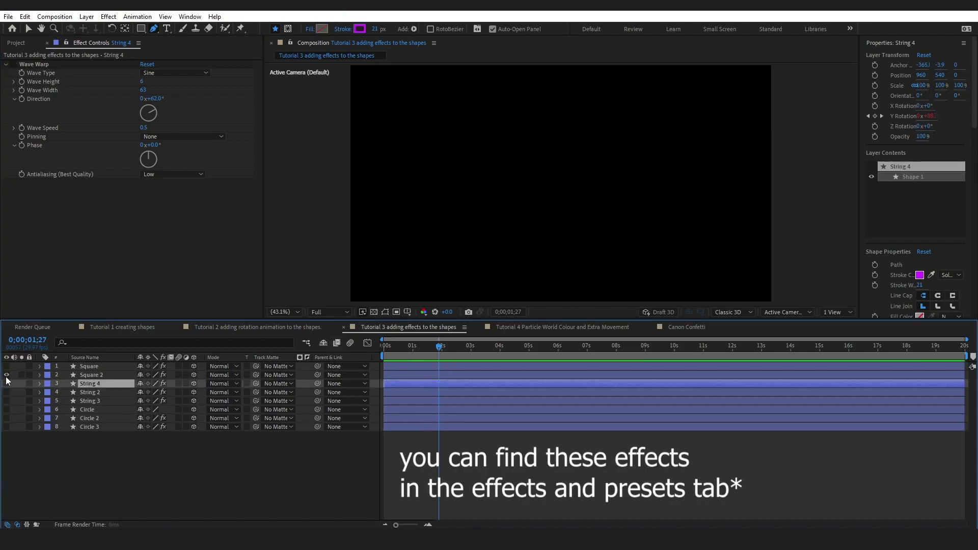
{"action": "left_click", "coordinate": [385, 346]}
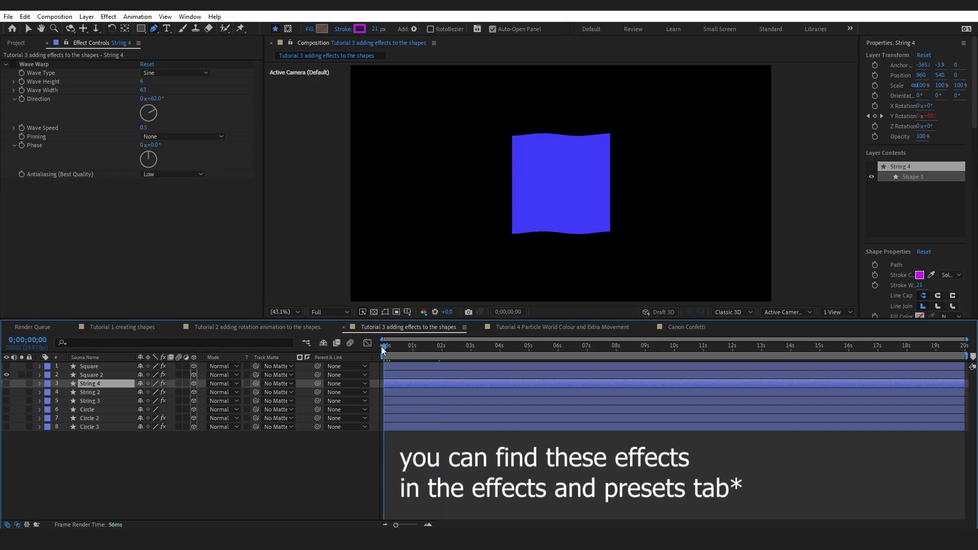
{"action": "key", "text": "space"}
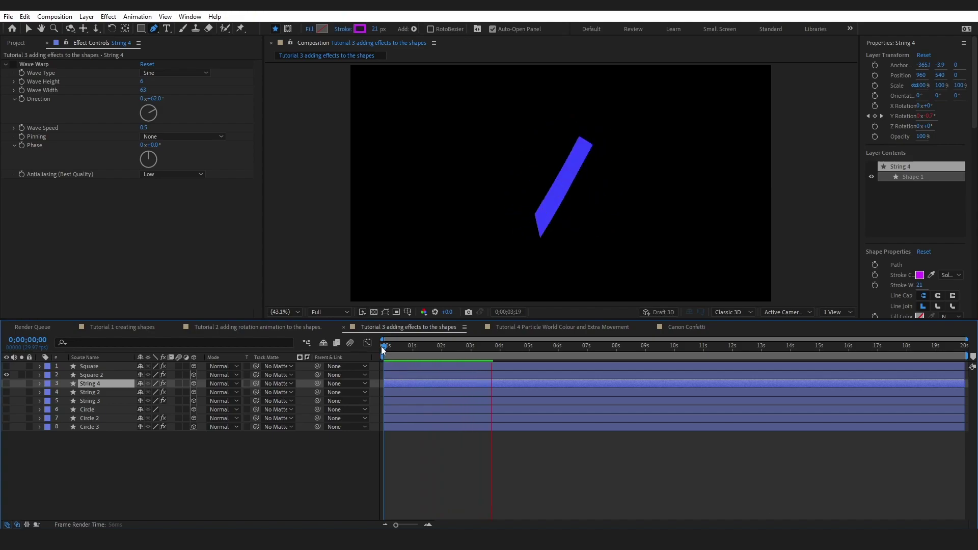
Open the Tutorial 4 Particle World Colour and Extra Movement composition.
{"action": "left_click", "coordinate": [531, 326]}
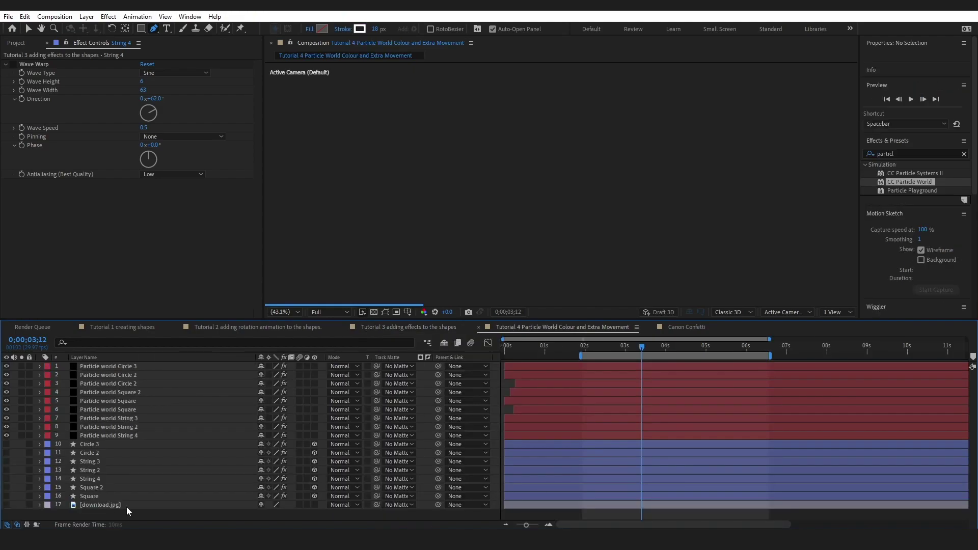
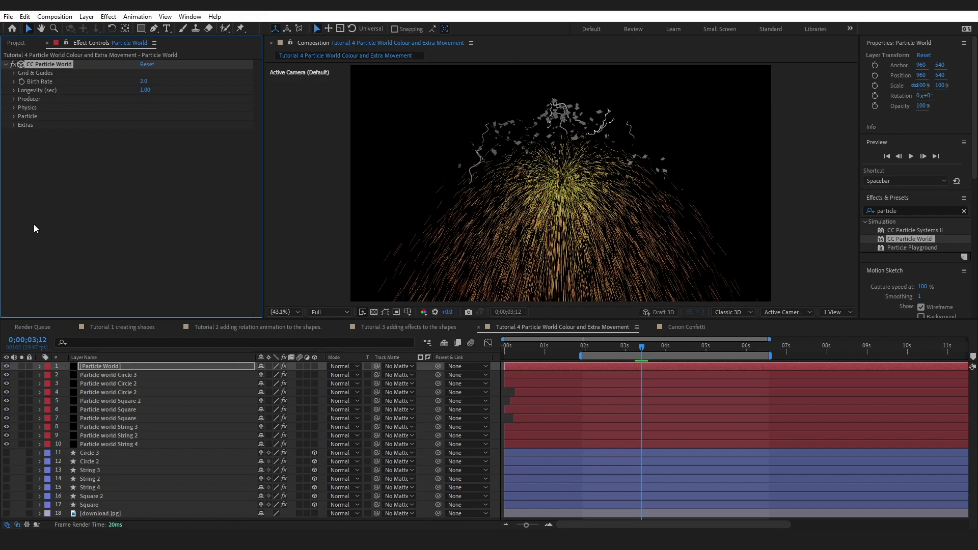
Set the Particle World layer's particle type to Textured Disc, comparing its rotation options with those of Textured Square.
{"action": "left_click", "coordinate": [14, 116]}
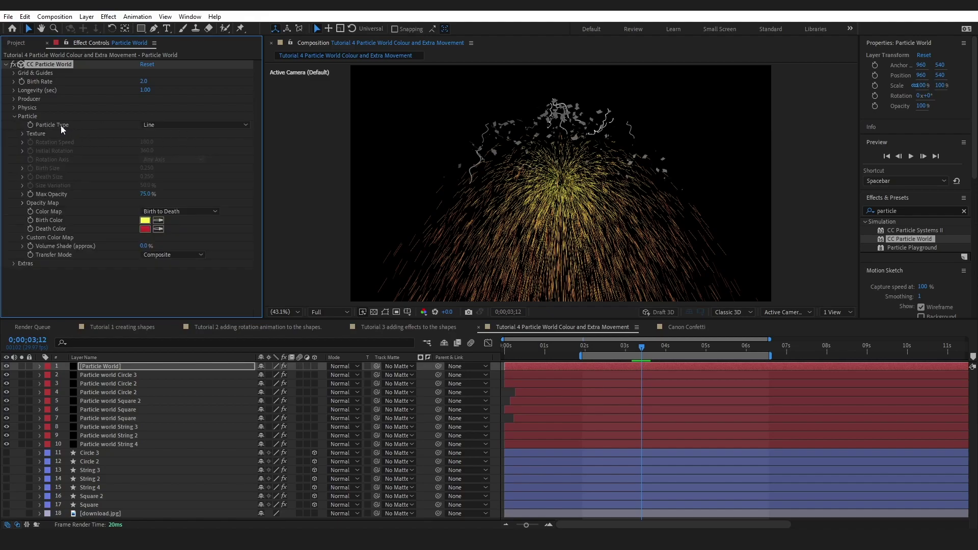
{"action": "left_click", "coordinate": [168, 127]}
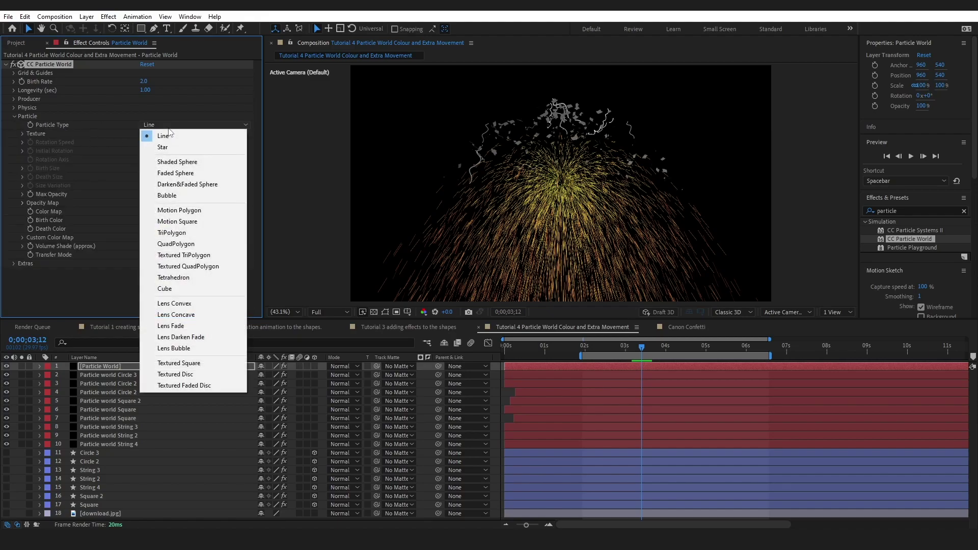
{"action": "left_click", "coordinate": [182, 376]}
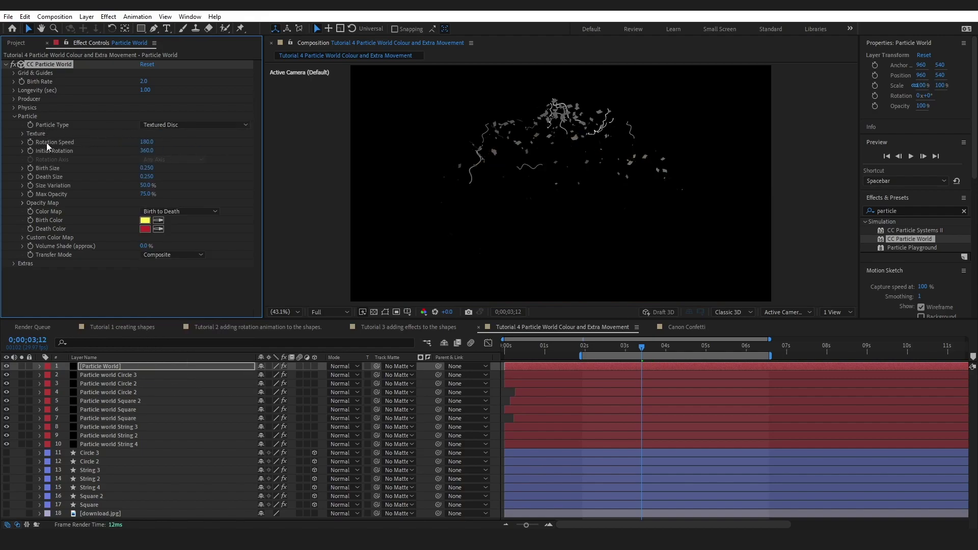
{"action": "left_click", "coordinate": [164, 125]}
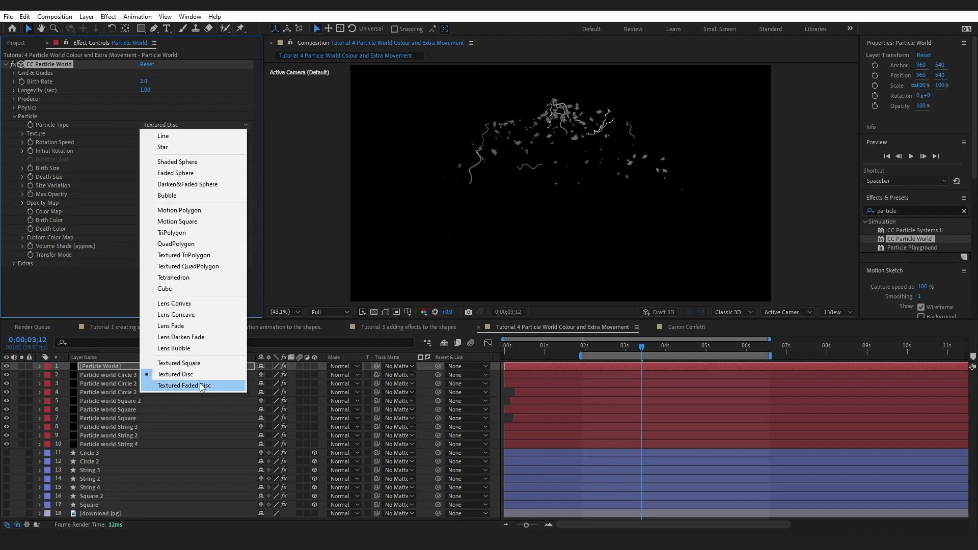
{"action": "left_click", "coordinate": [179, 363]}
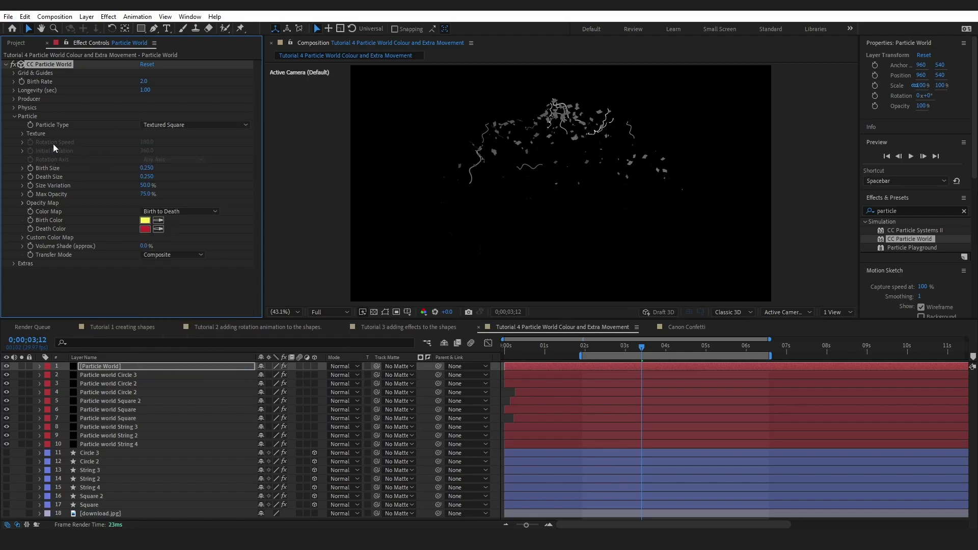
{"action": "left_click", "coordinate": [166, 125]}
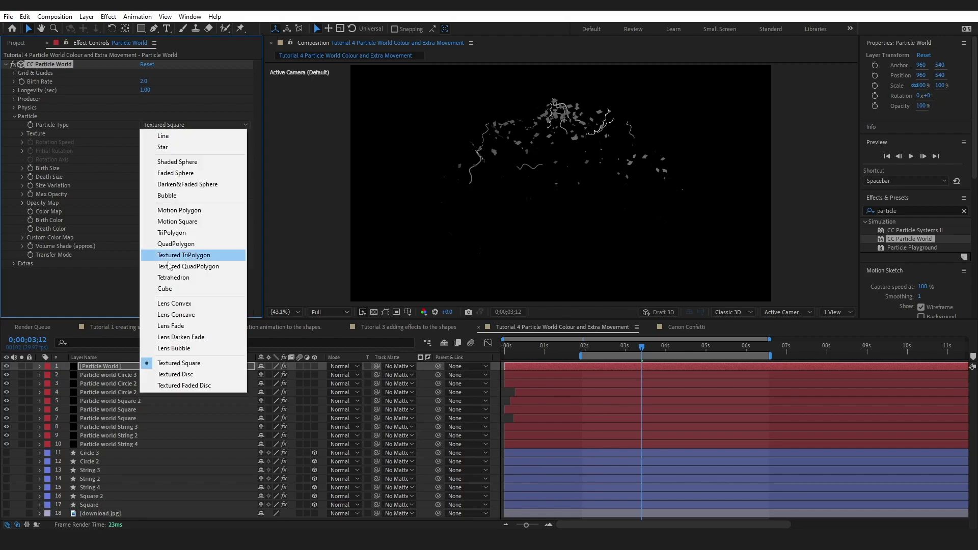
{"action": "left_click", "coordinate": [176, 373]}
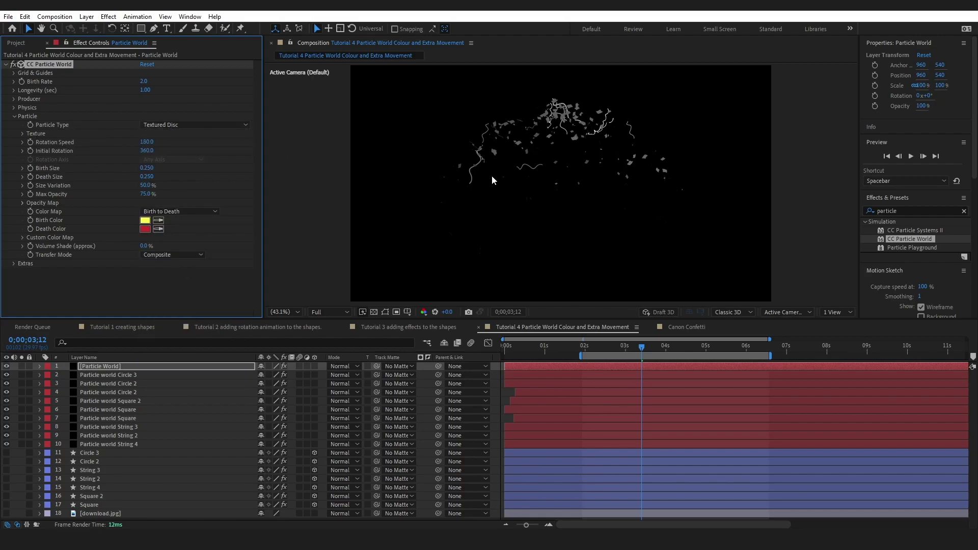
Assign the Square layer as the particle texture, checking the particles with the transparency grid on and off.
{"action": "left_click", "coordinate": [374, 312]}
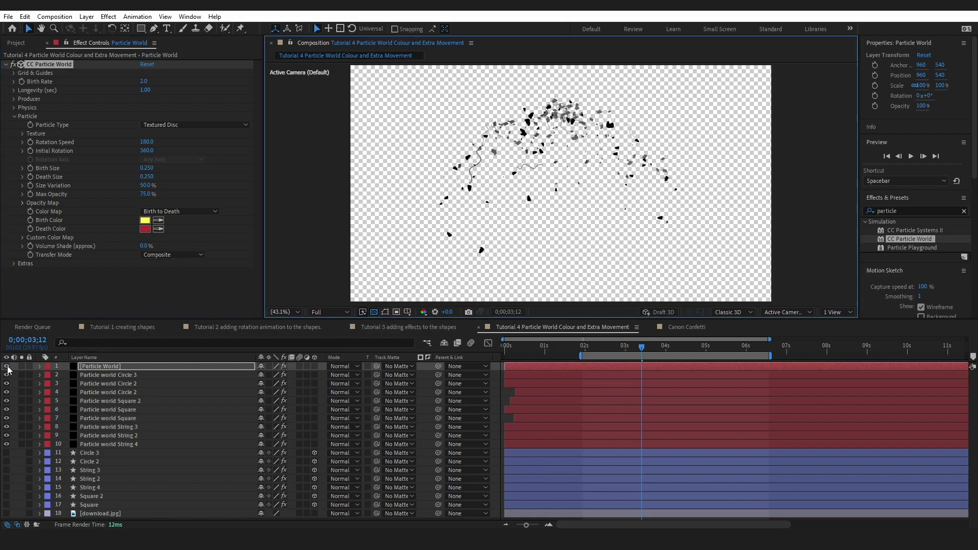
{"action": "left_click", "coordinate": [25, 134]}
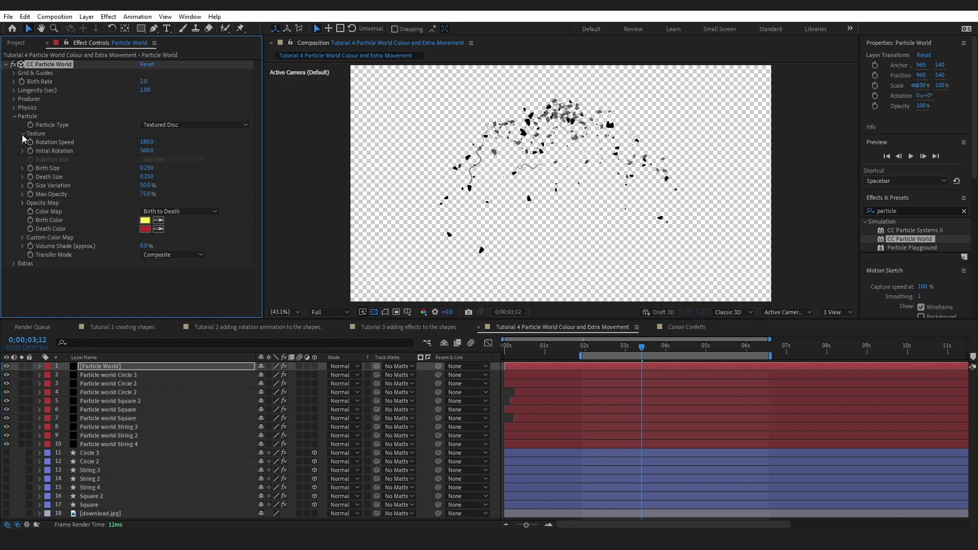
{"action": "left_click", "coordinate": [165, 142]}
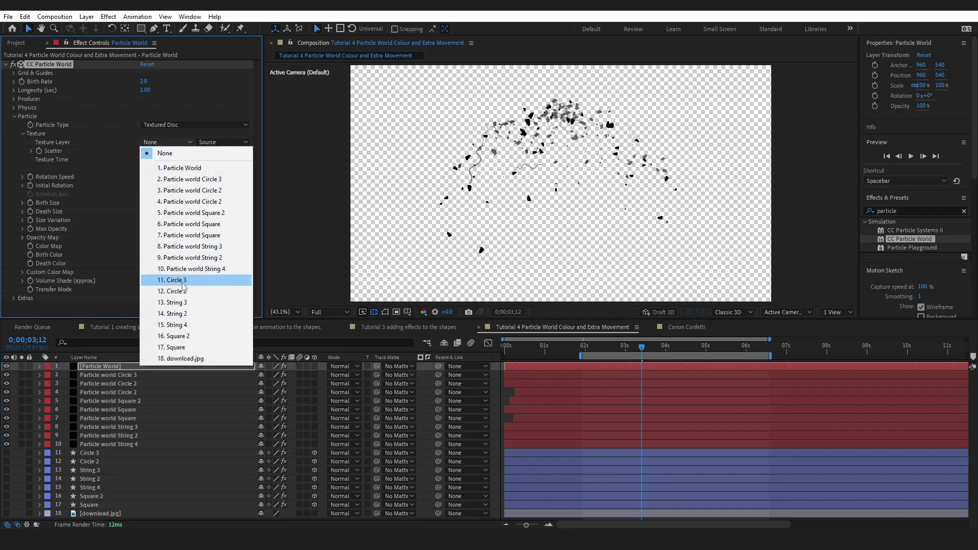
{"action": "left_click", "coordinate": [173, 347]}
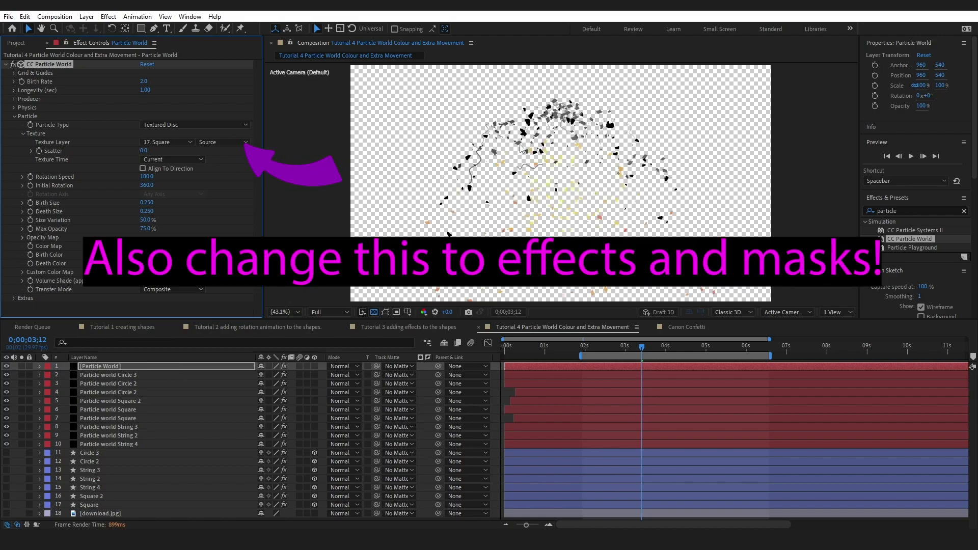
{"action": "left_click", "coordinate": [374, 312]}
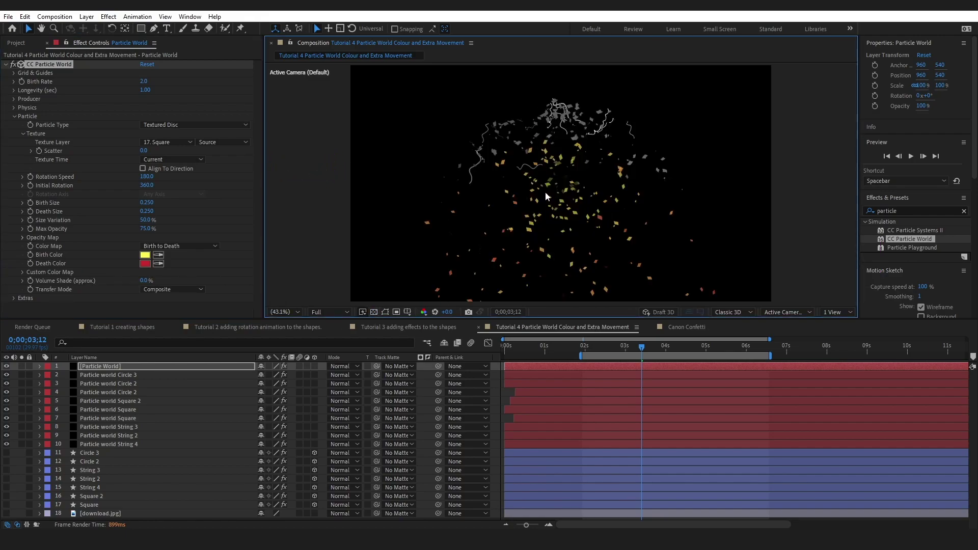
Change both the birth color and the death color of the Particle World particles to white.
{"action": "left_click", "coordinate": [145, 256]}
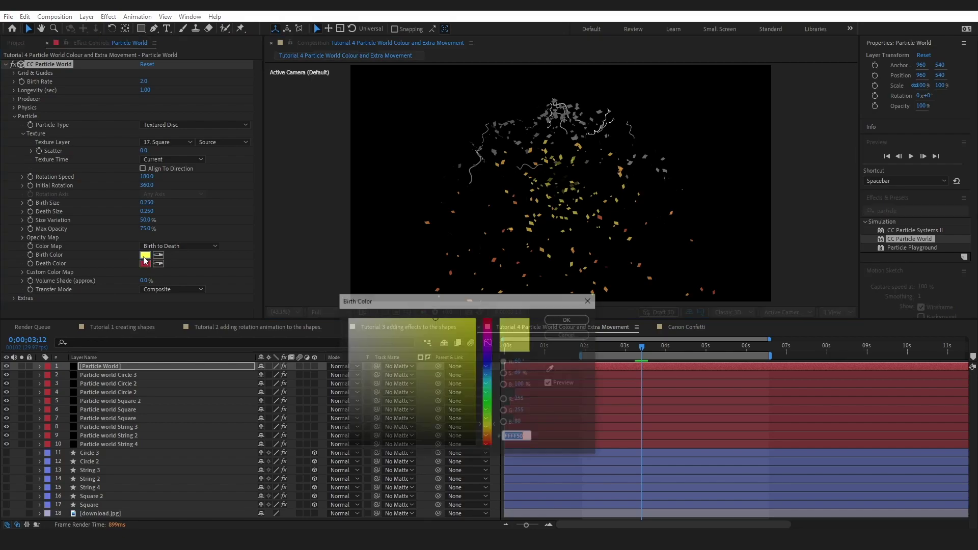
{"action": "left_click_drag", "start_coordinate": [359, 330], "coordinate": [347, 318]}
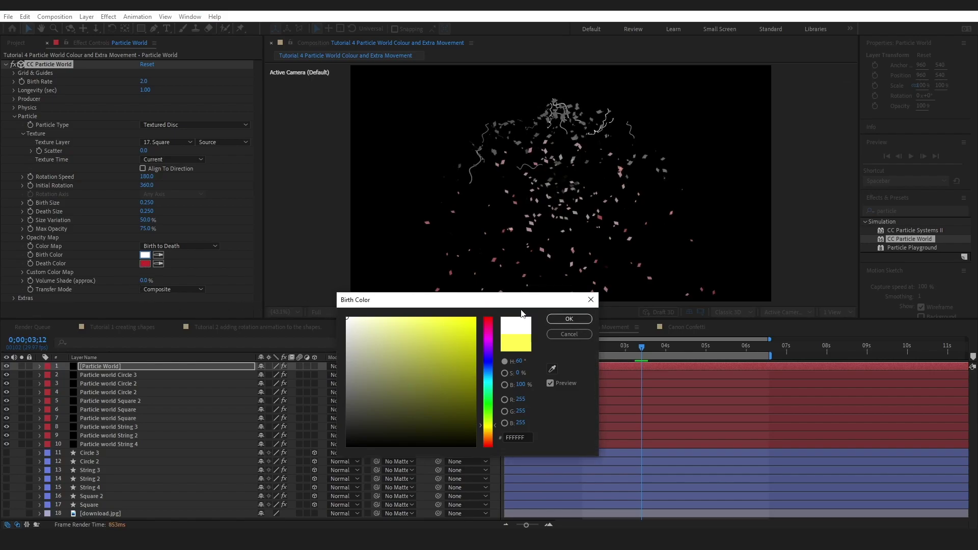
{"action": "left_click", "coordinate": [570, 319]}
{"action": "left_click", "coordinate": [145, 264]}
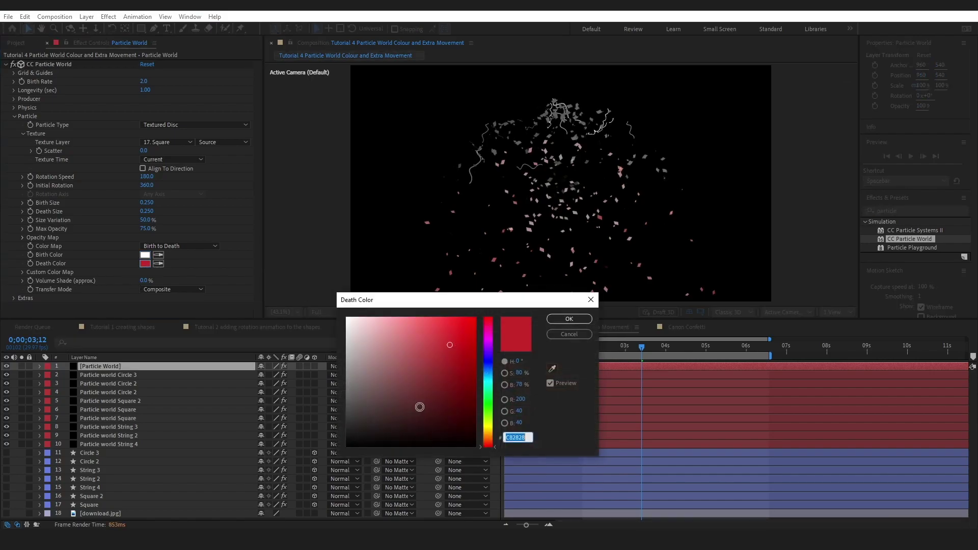
{"action": "left_click_drag", "start_coordinate": [420, 407], "coordinate": [347, 319]}
{"action": "left_click", "coordinate": [564, 320]}
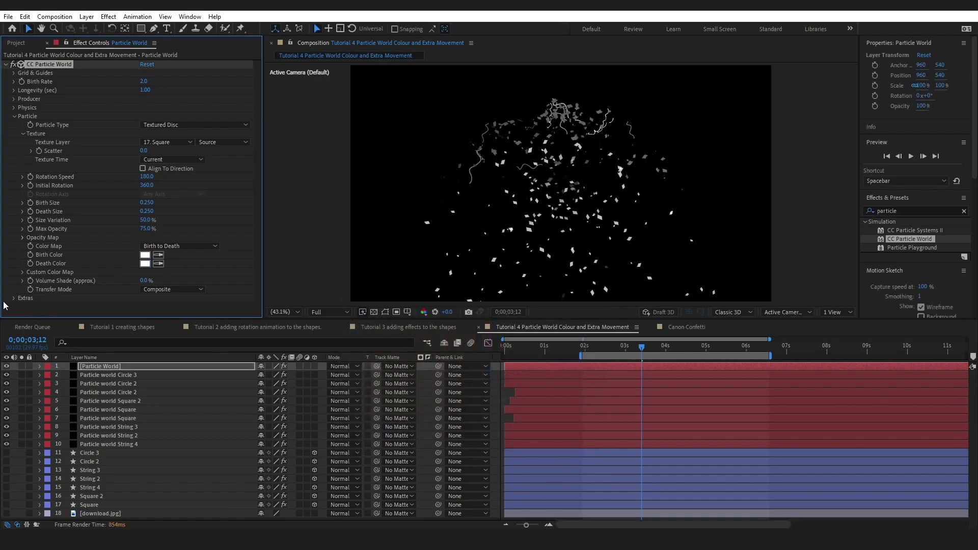
Collapse the particle settings and delete the Particle World layer at the top of the composition.
{"action": "left_click", "coordinate": [14, 116]}
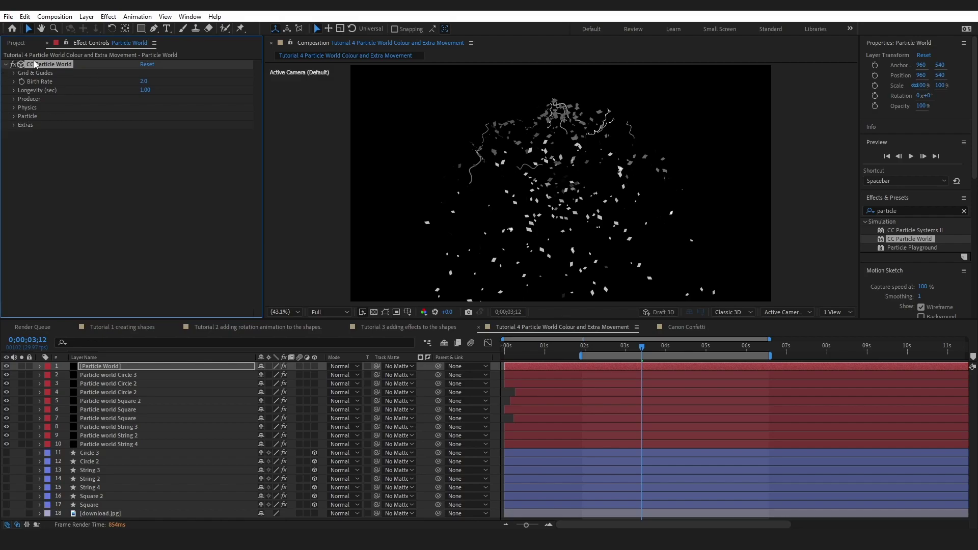
{"action": "left_click", "coordinate": [108, 367]}
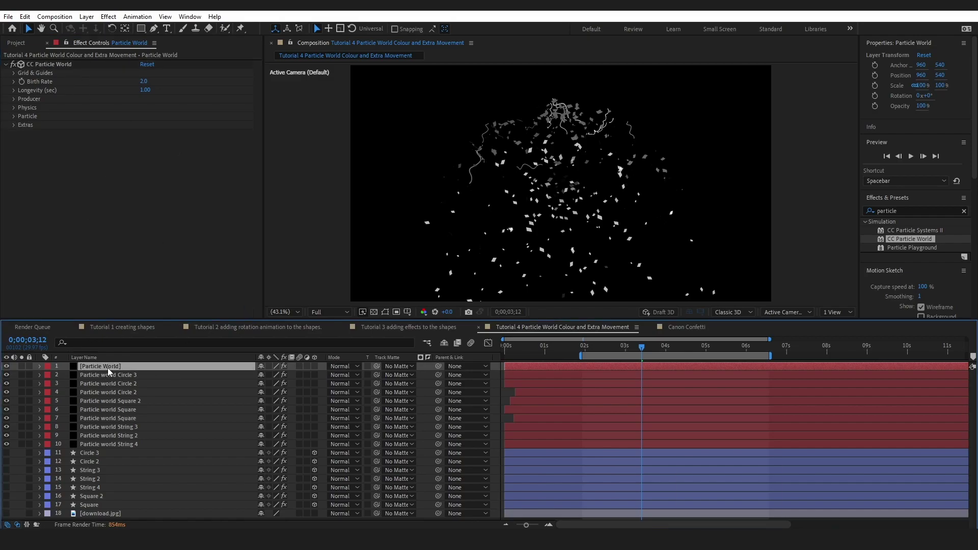
{"action": "key", "text": "Delete"}
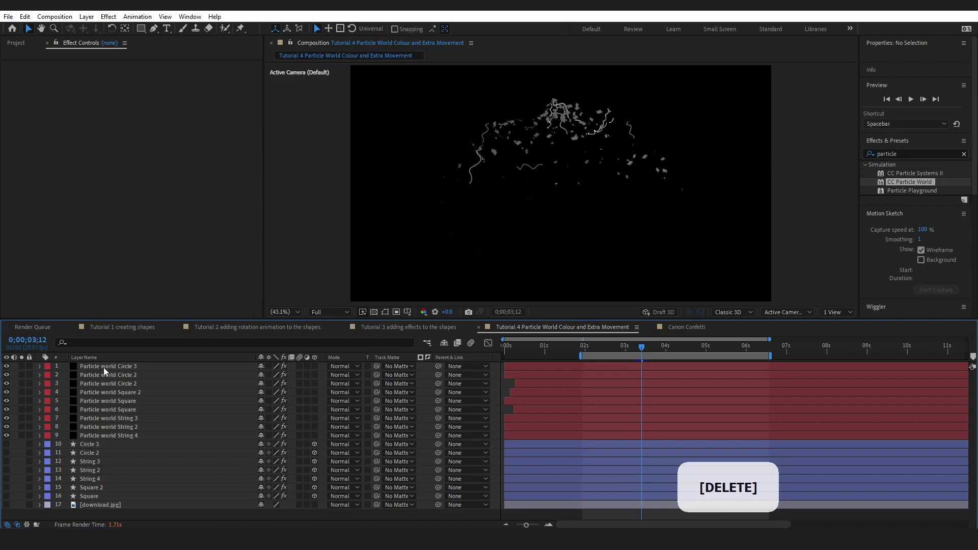
Reveal the keyframes of all particle layers from Particle world Circle 3 to Particle world String 4 and enlarge the timeline area.
{"action": "left_click", "coordinate": [103, 367]}
{"action": "left_click", "coordinate": [114, 436], "text": "shift"}
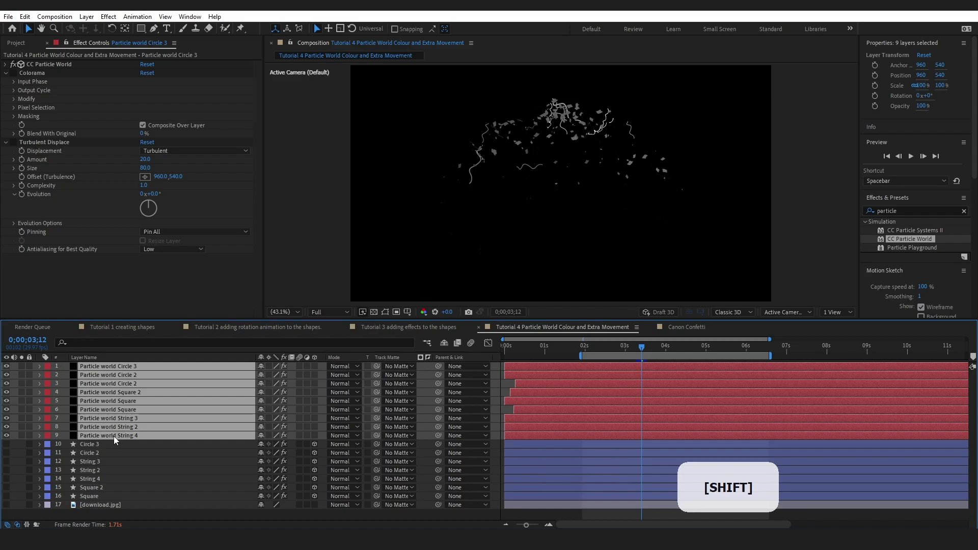
{"action": "key", "text": "u"}
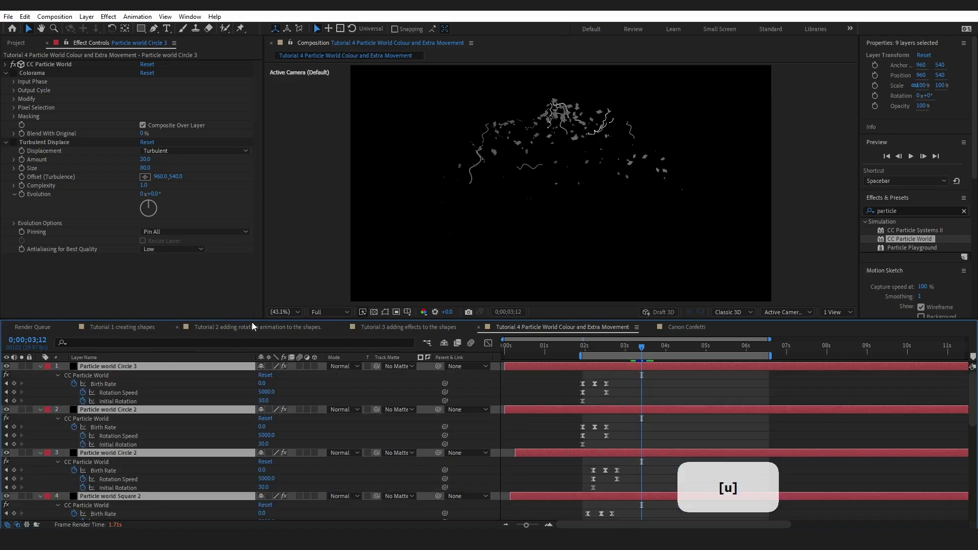
{"action": "left_click_drag", "start_coordinate": [252, 321], "coordinate": [256, 279]}
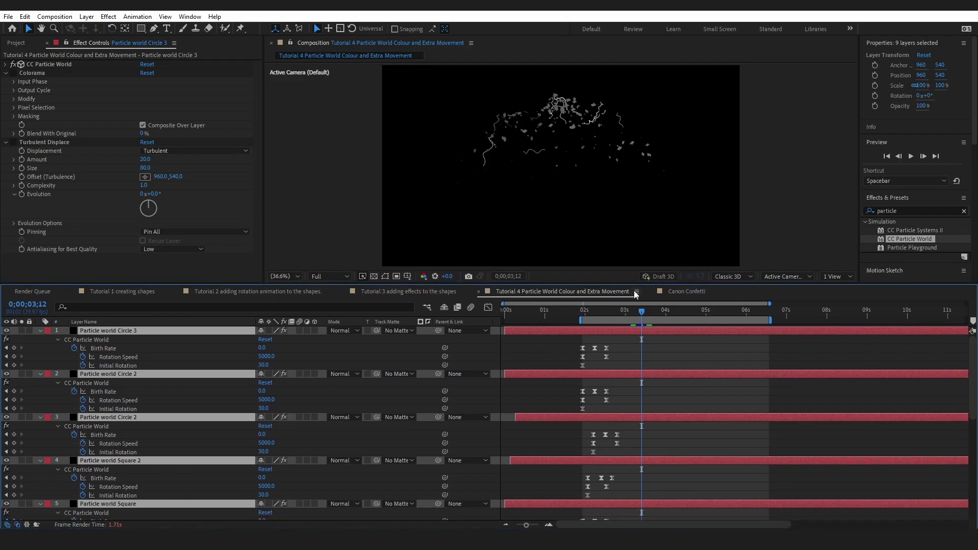
At 0;00;01;28, show the transparency grid and expand the CC Particle World settings of Particle world Circle 3.
{"action": "left_click", "coordinate": [583, 312]}
{"action": "left_click", "coordinate": [122, 333]}
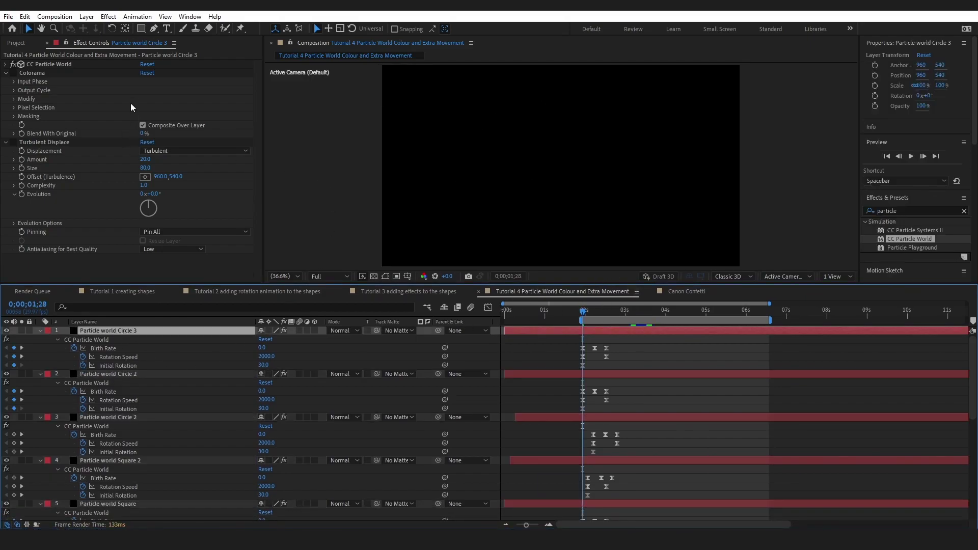
{"action": "left_click", "coordinate": [374, 276]}
{"action": "left_click", "coordinate": [6, 64]}
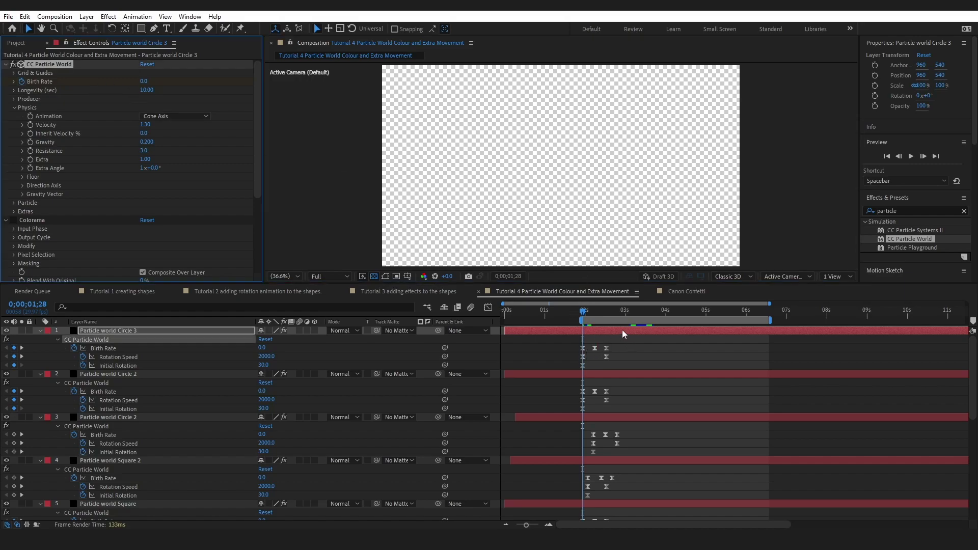
Play the confetti burst from 0;00;01;27 and scrub from the first keyframes to the middle birth rate keyframe at 0;00;02;08.
{"action": "mouse_move", "coordinate": [583, 312]}
{"action": "left_mouse_down"}
{"action": "mouse_move", "coordinate": [603, 314]}
{"action": "mouse_move", "coordinate": [580, 322]}
{"action": "left_mouse_up"}
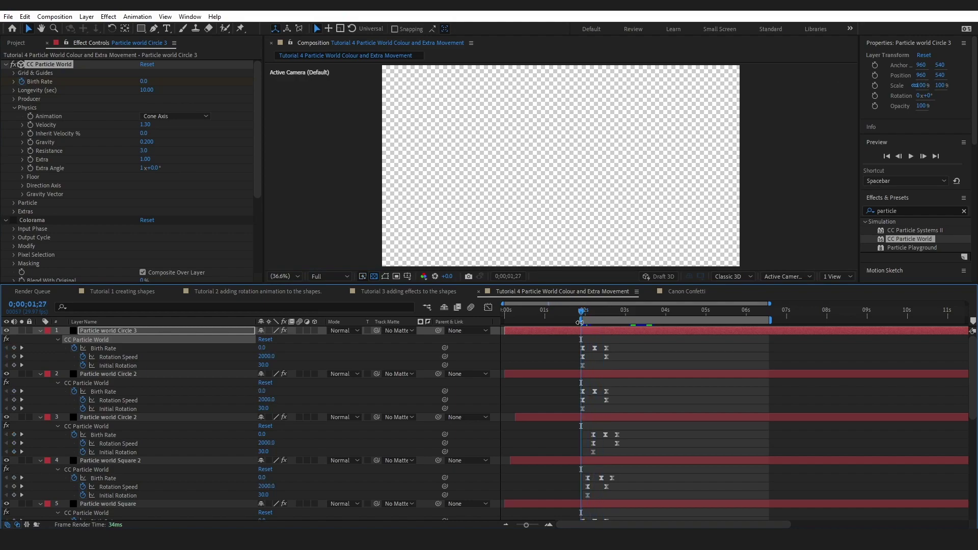
{"action": "key", "text": "space"}
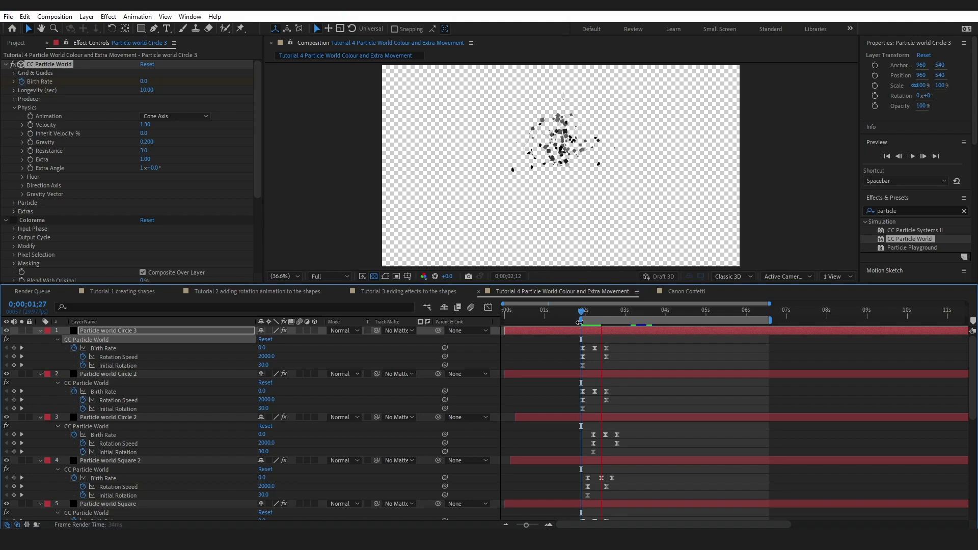
{"action": "key", "text": "space"}
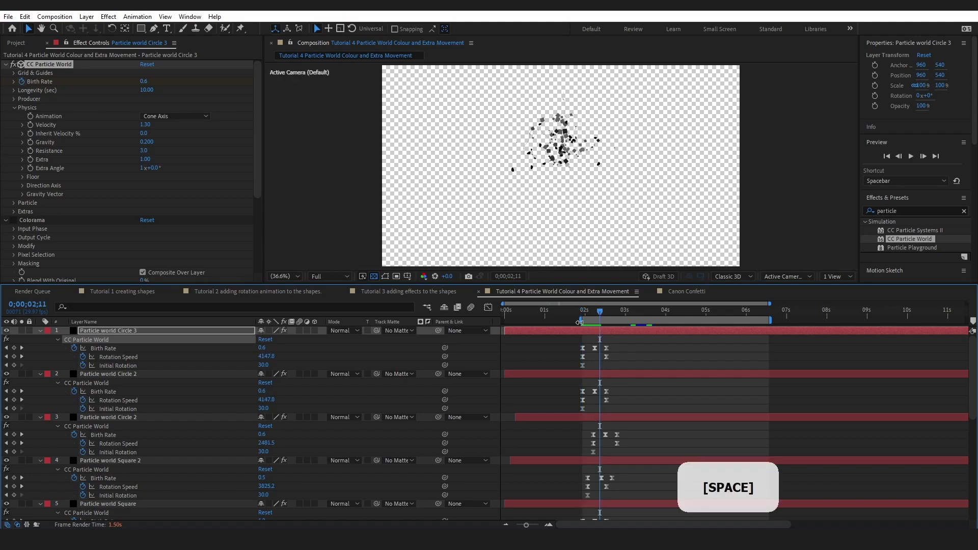
{"action": "left_click", "coordinate": [584, 315]}
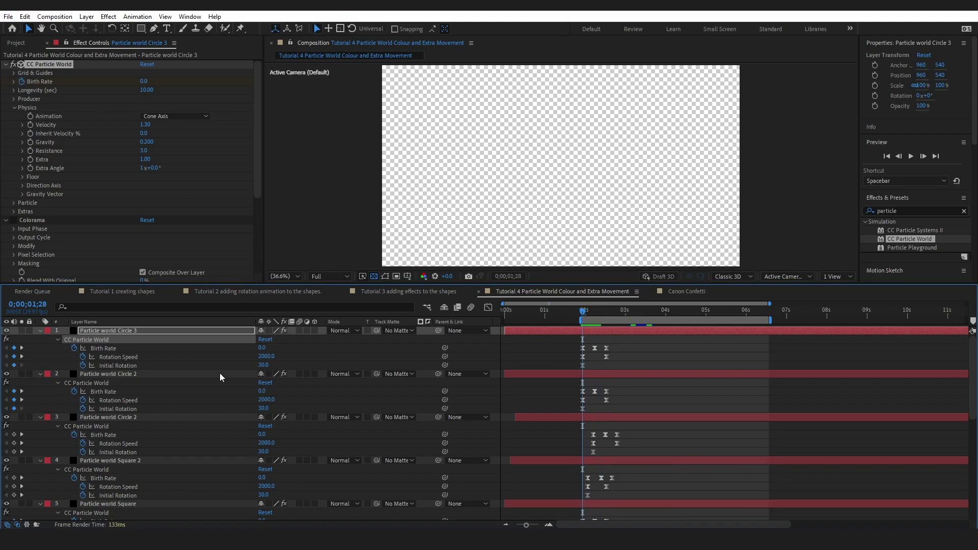
{"action": "left_click_drag", "start_coordinate": [583, 312], "coordinate": [595, 313]}
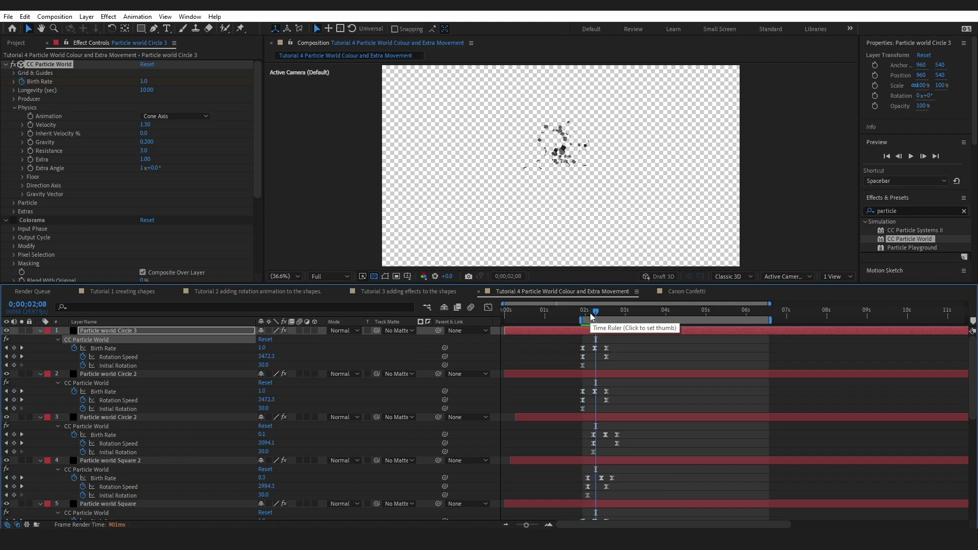
Hide the particle layers from the upper Particle world Circle 2 down to the upper Particle world Square and magnify the composition to 100%.
{"action": "left_click", "coordinate": [96, 373]}
{"action": "left_click_drag", "start_coordinate": [6, 374], "coordinate": [6, 504]}
{"action": "left_click", "coordinate": [280, 277]}
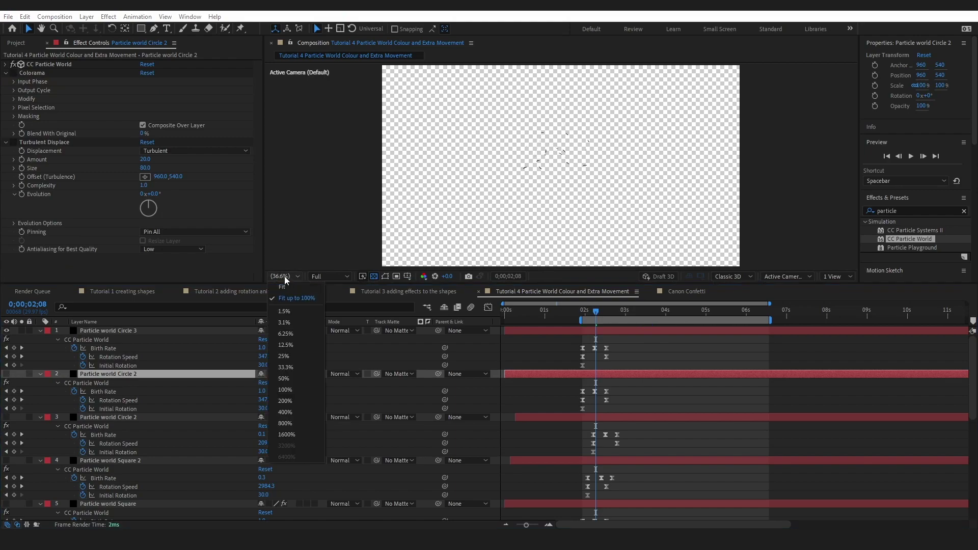
{"action": "left_click", "coordinate": [296, 335]}
Play the visible particles from 0;00;01;29, return to 0;00;01;28 and scrub ahead to 0;00;02;08.
{"action": "left_click", "coordinate": [585, 312]}
{"action": "key", "text": "space"}
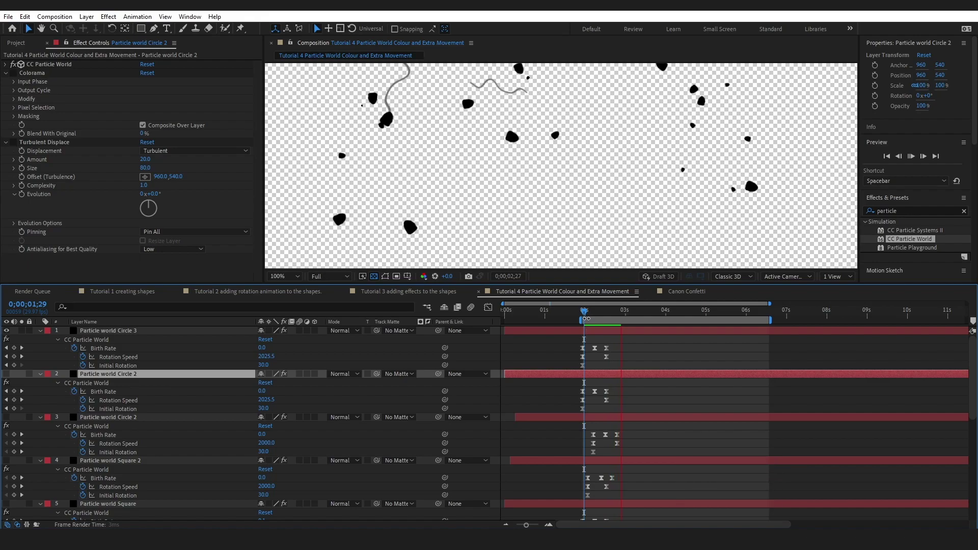
{"action": "key", "text": "space"}
{"action": "left_click", "coordinate": [584, 315]}
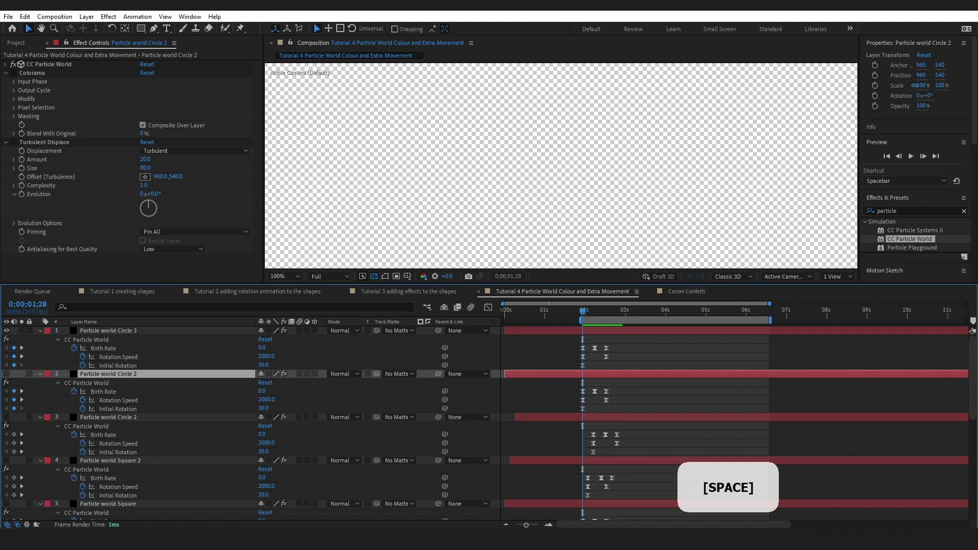
{"action": "mouse_move", "coordinate": [974, 378]}
{"action": "left_mouse_down"}
{"action": "mouse_move", "coordinate": [973, 455]}
{"action": "mouse_move", "coordinate": [973, 378]}
{"action": "left_mouse_up"}
{"action": "left_click", "coordinate": [584, 315]}
{"action": "left_click_drag", "start_coordinate": [585, 314], "coordinate": [596, 314]}
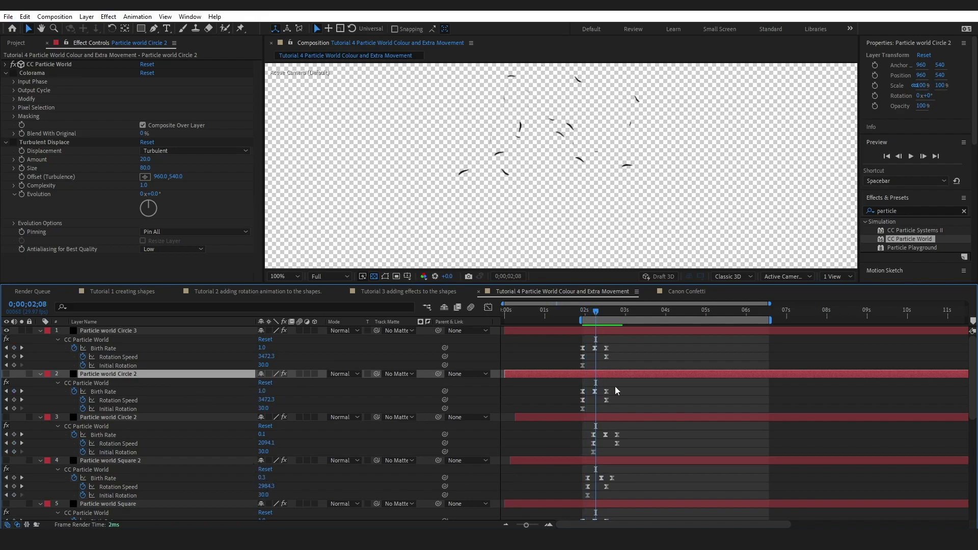
Scrub through the birth rate keyframes to 0;00;02;16 and select the last birth rate keyframe of Particle world Circle 3.
{"action": "left_click_drag", "start_coordinate": [596, 314], "coordinate": [602, 313]}
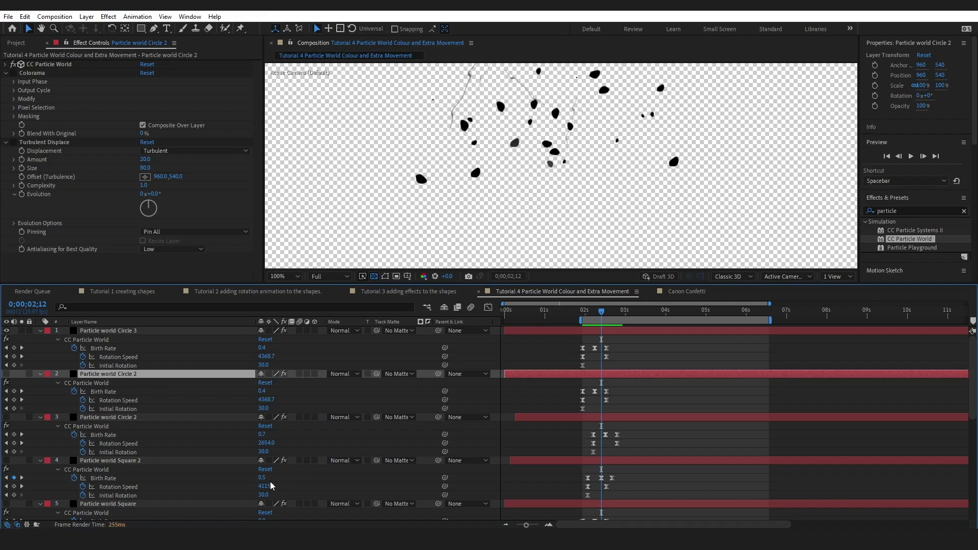
{"action": "scroll", "coordinate": [941, 410], "scroll_direction": "down", "scroll_amount": 2}
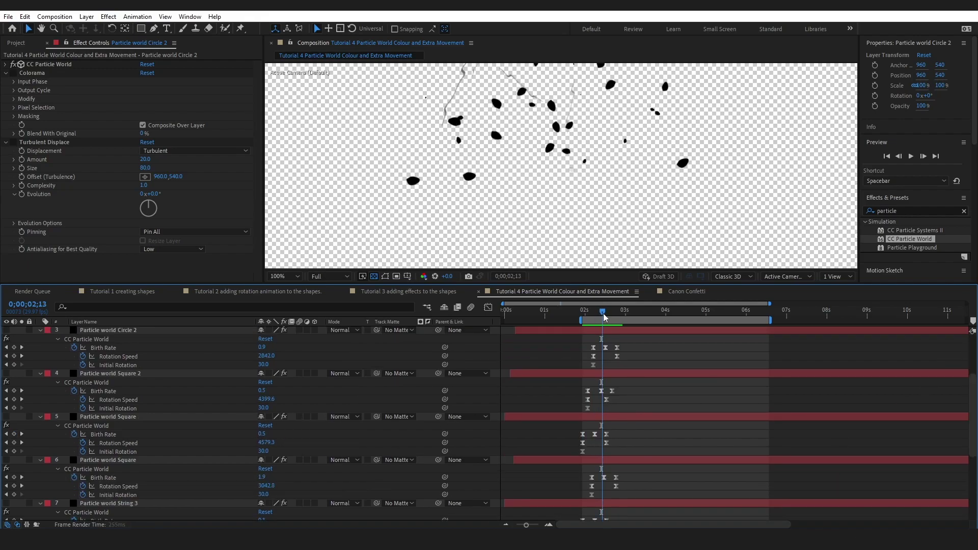
{"action": "key", "text": "Page_Down"}
{"action": "key", "text": "Page_Down"}
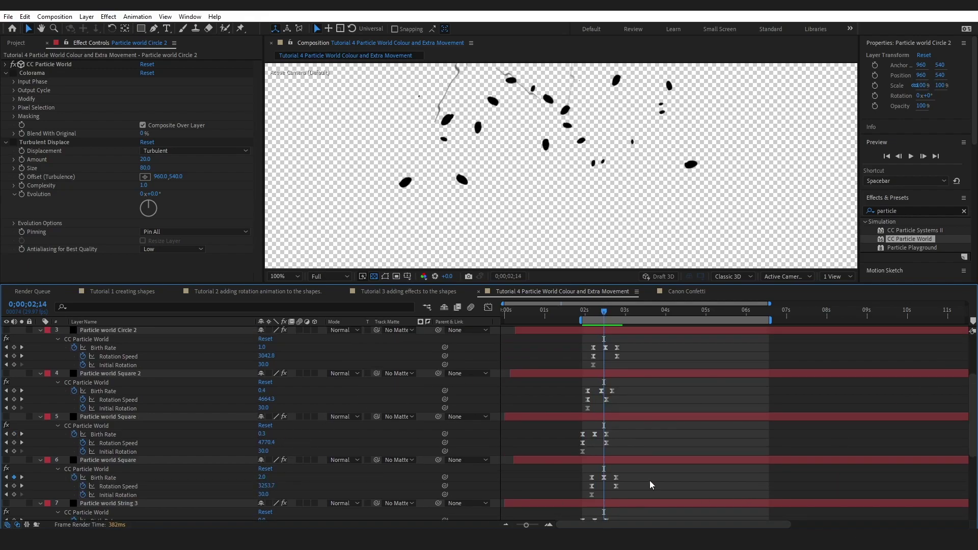
{"action": "scroll", "coordinate": [974, 395], "scroll_direction": "up", "scroll_amount": 3}
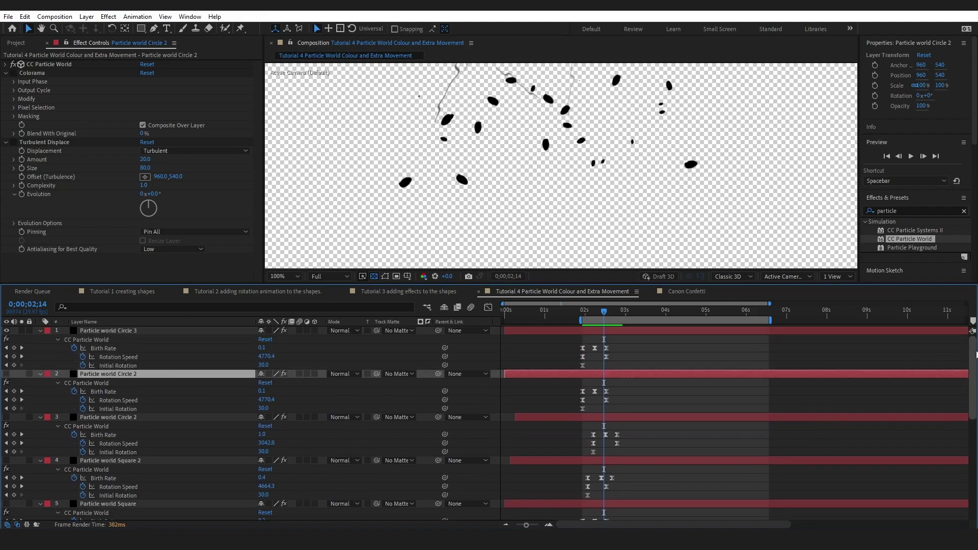
{"action": "left_click_drag", "start_coordinate": [593, 313], "coordinate": [607, 314]}
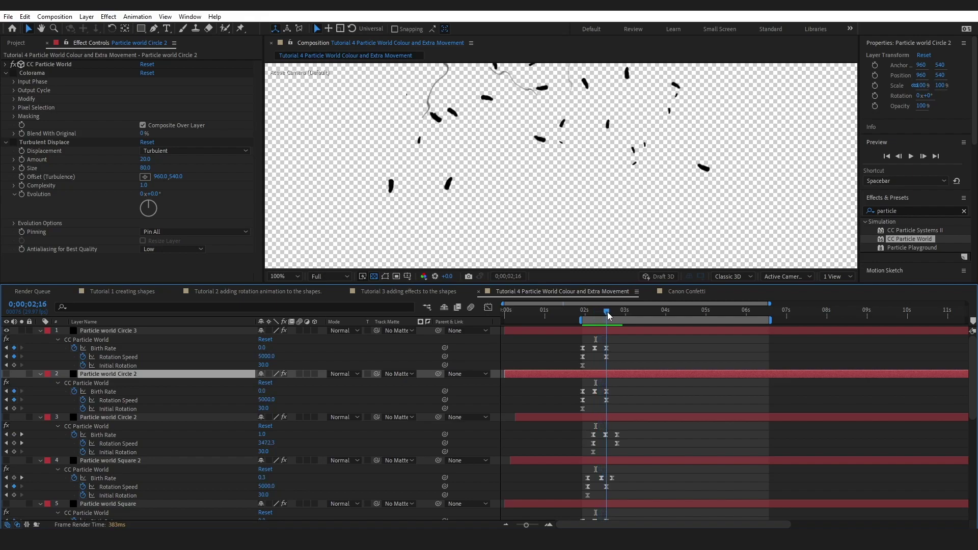
{"action": "left_click", "coordinate": [606, 348]}
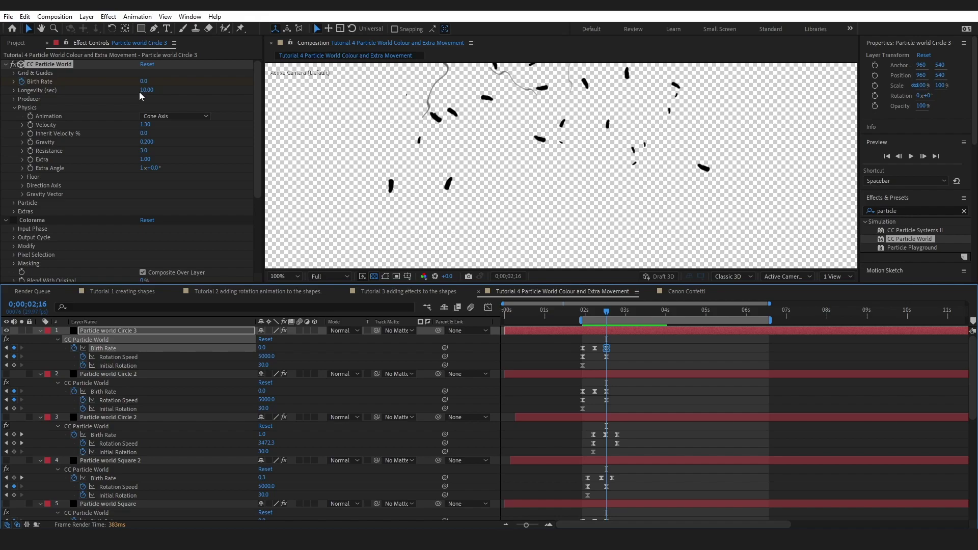
Fit the composition in the viewer and set the Producer Radius X of Particle world Circle 3 to 0.025.
{"action": "left_click", "coordinate": [296, 279]}
{"action": "left_click", "coordinate": [298, 294]}
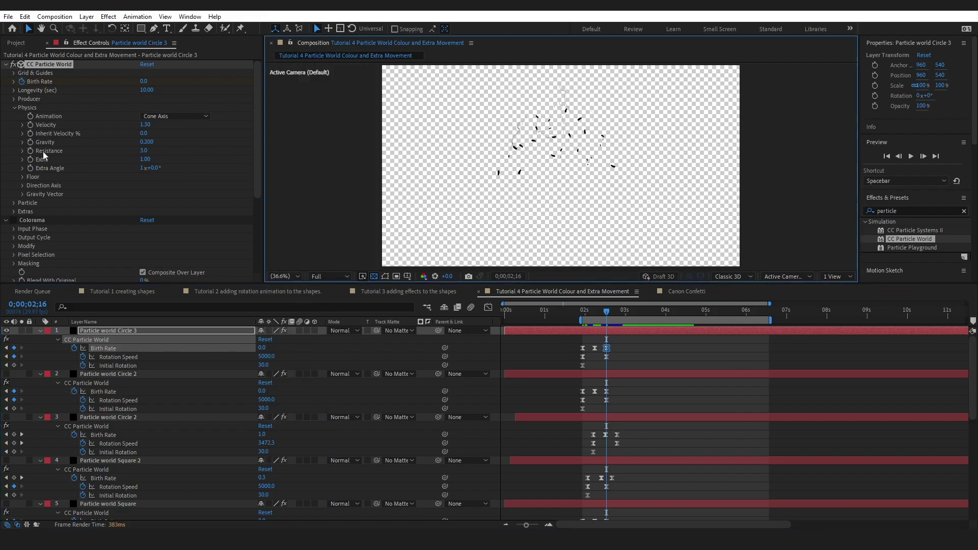
{"action": "left_click", "coordinate": [13, 100]}
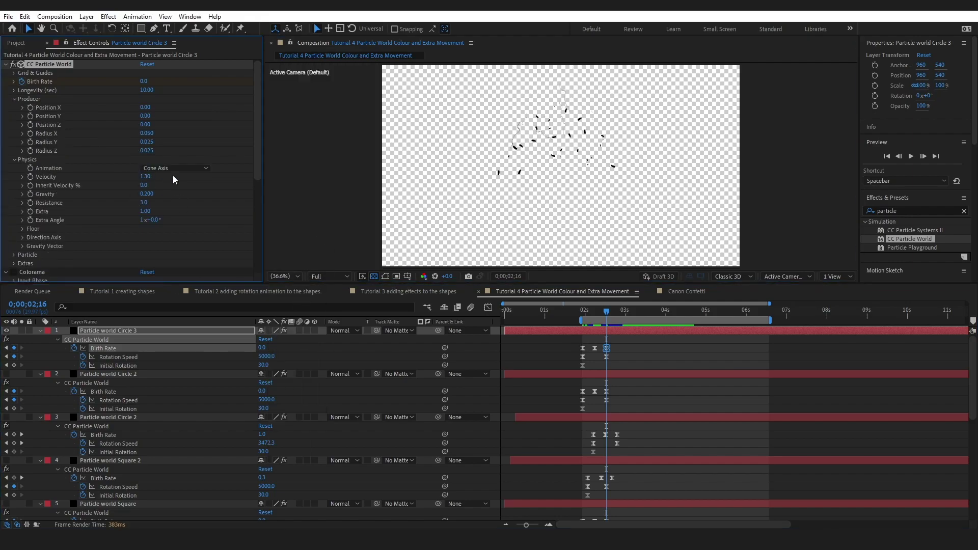
{"action": "left_click", "coordinate": [148, 134]}
{"action": "type", "text": "0.025"}
{"action": "key", "text": "Return"}
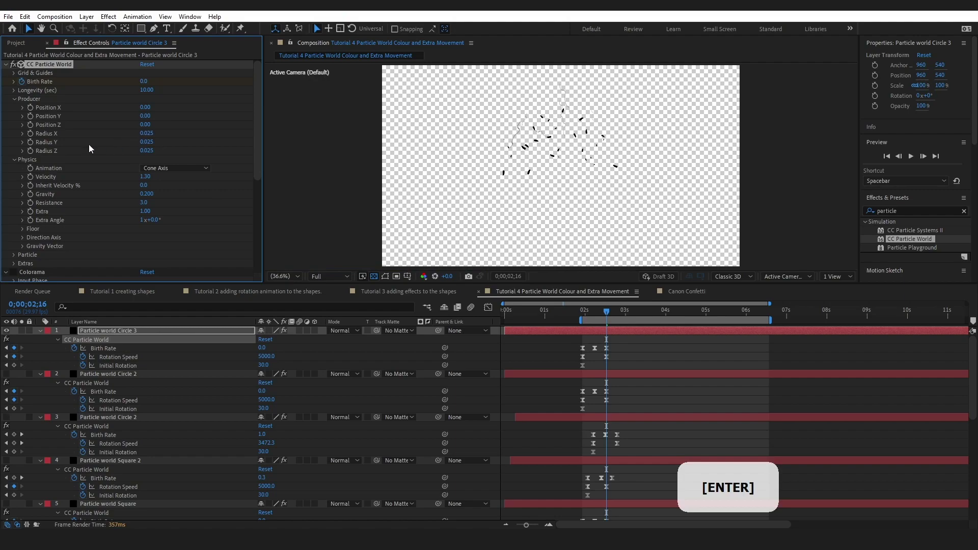
Try a Producer Radius X of 0.5 and a Position X of -0.38 on Particle world Circle 3, undoing each.
{"action": "left_click", "coordinate": [140, 333]}
{"action": "left_click", "coordinate": [148, 133]}
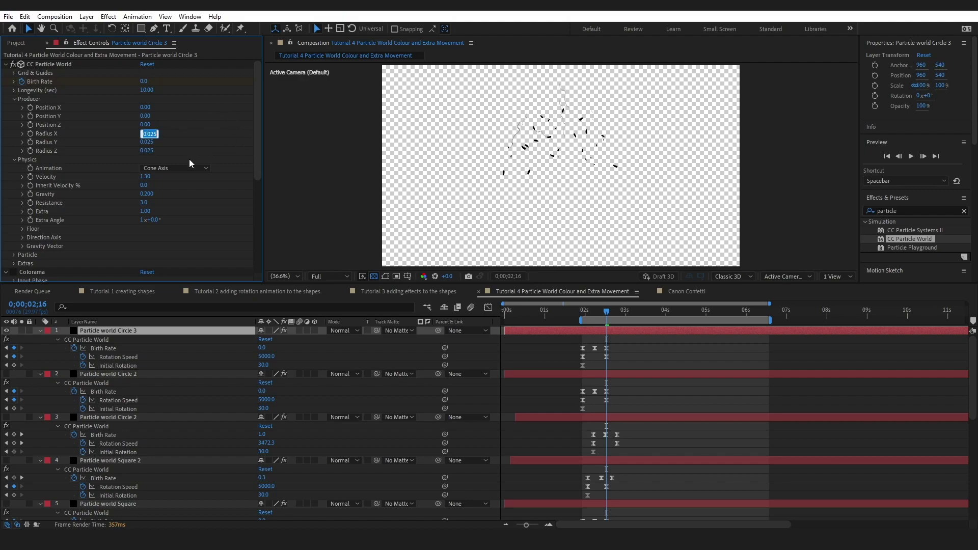
{"action": "type", "text": "0.5"}
{"action": "key", "text": "Return"}
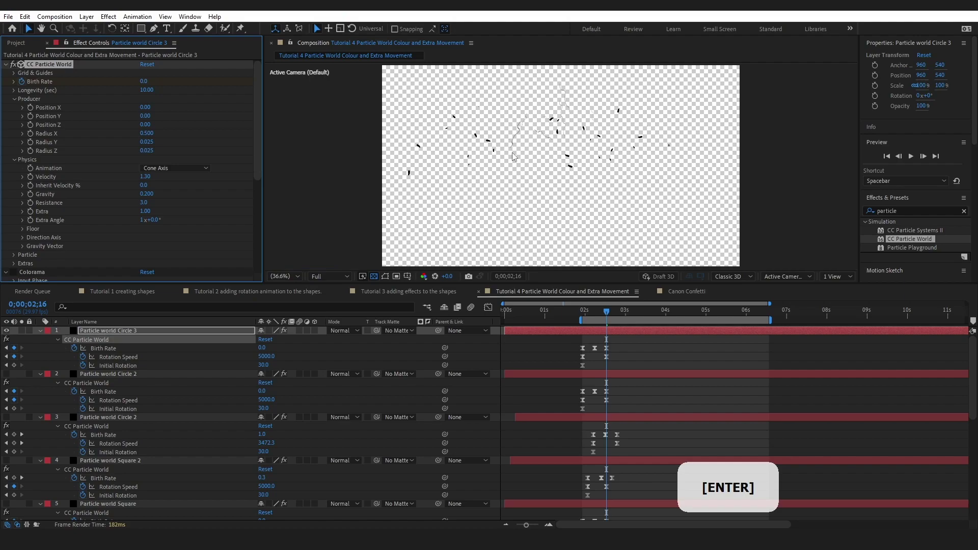
{"action": "key", "text": "ctrl"}
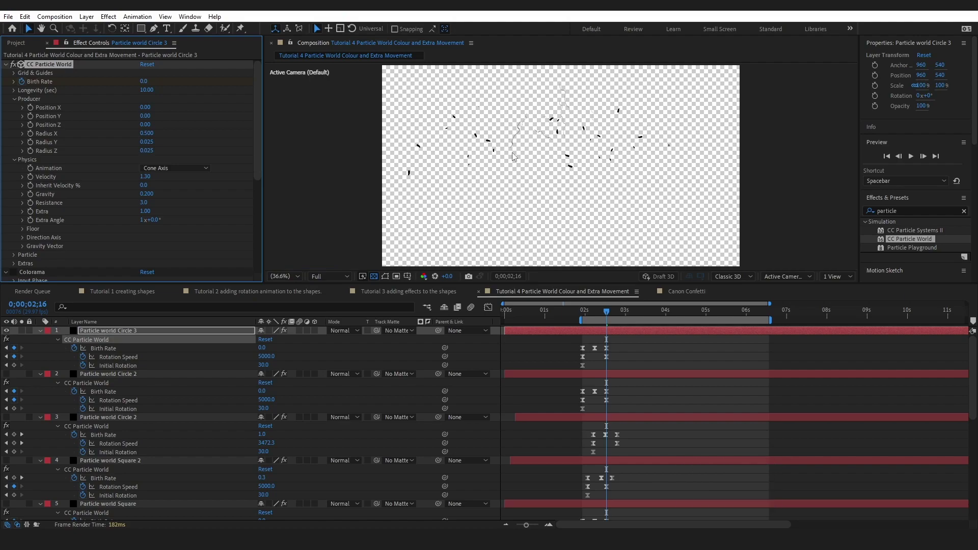
{"action": "key", "text": "ctrl+z"}
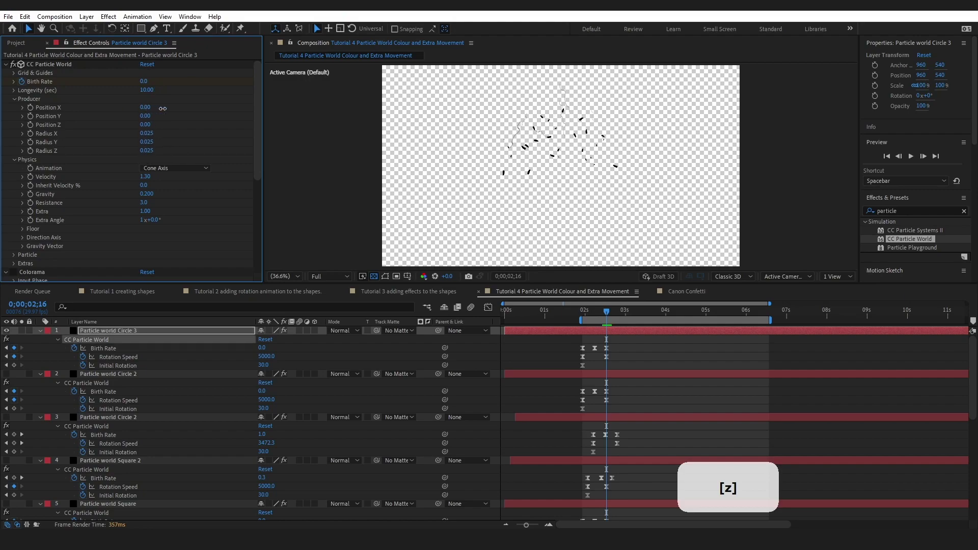
{"action": "left_click_drag", "start_coordinate": [162, 108], "coordinate": [129, 109]}
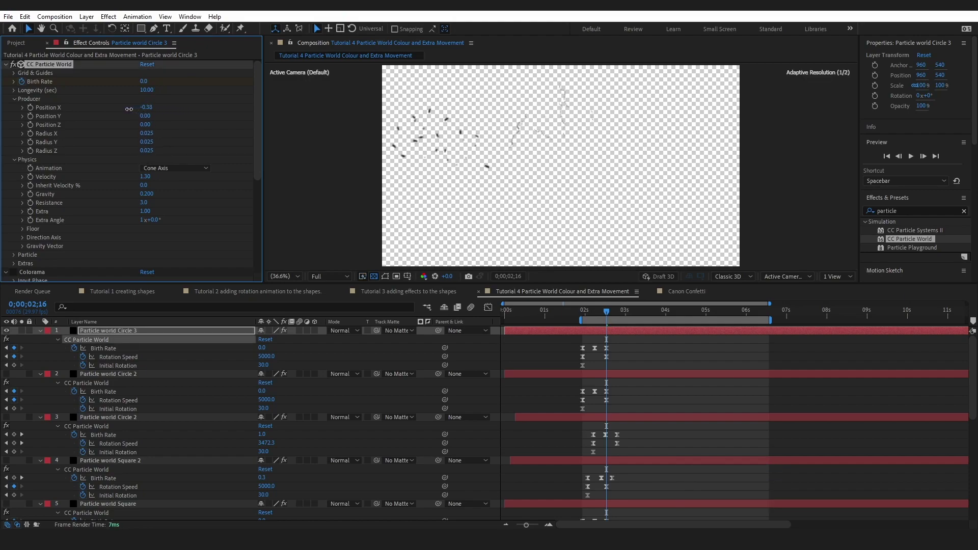
{"action": "key", "text": "ctrl+z"}
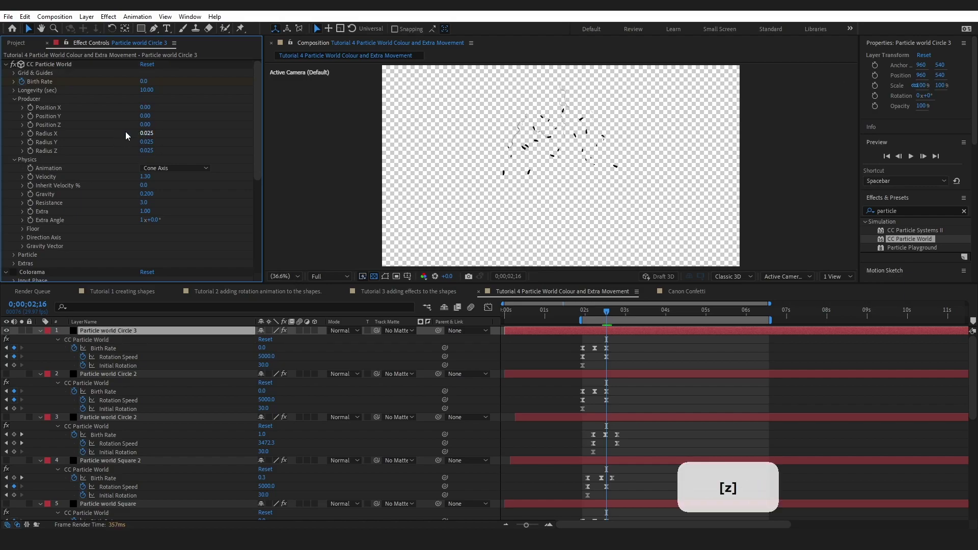
Check the Physics Animation types and try a Velocity of about 3.8 on Particle world Circle 3, undoing the change.
{"action": "left_click", "coordinate": [171, 169]}
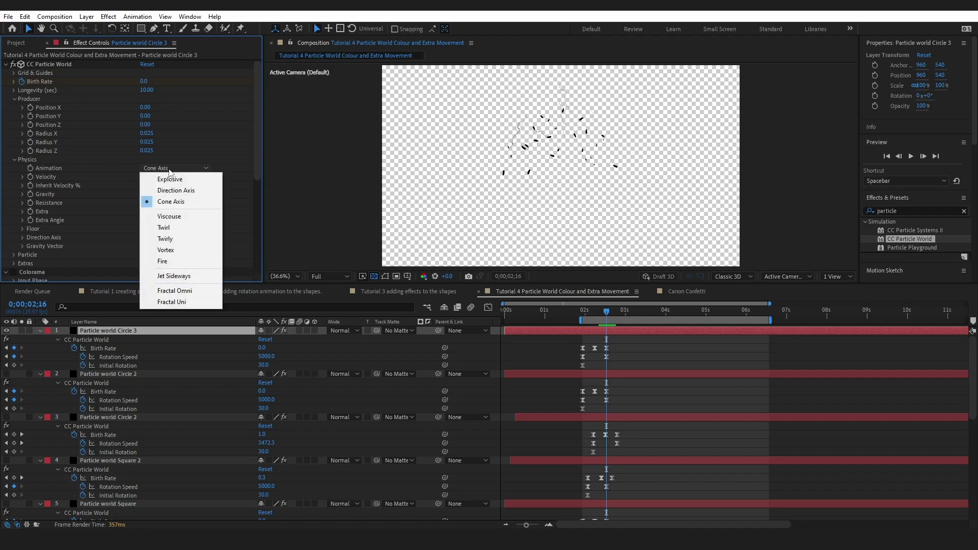
{"action": "left_click", "coordinate": [169, 170]}
{"action": "key", "text": "ctrl+Left"}
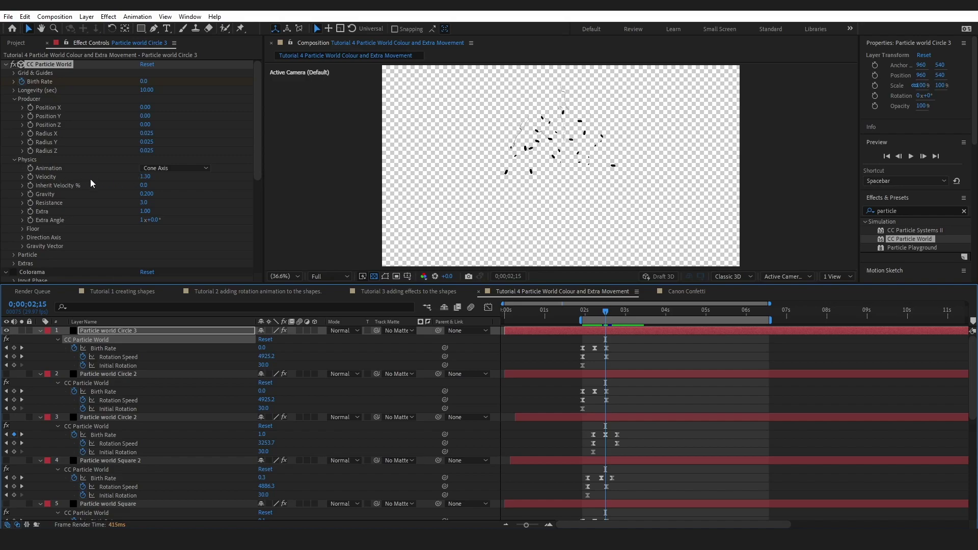
{"action": "left_click_drag", "start_coordinate": [143, 179], "coordinate": [279, 180]}
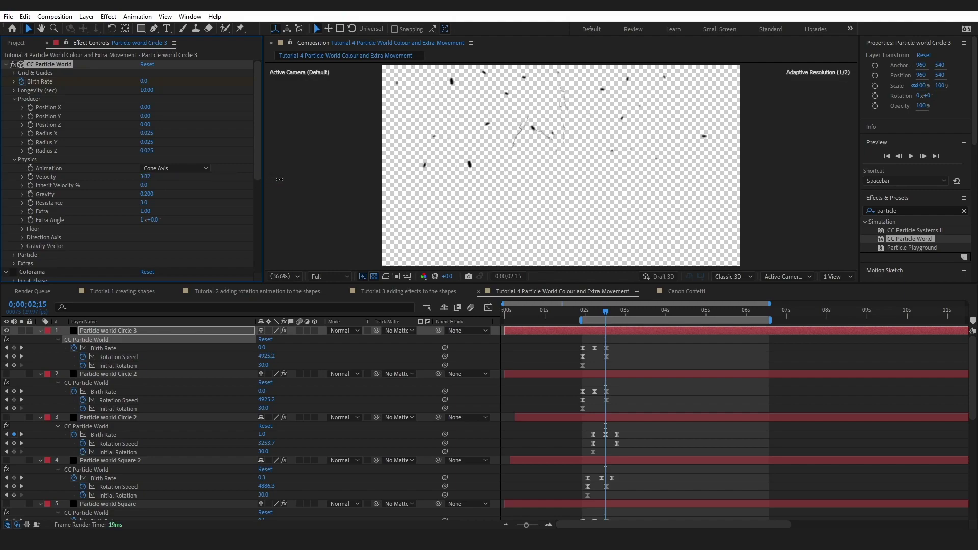
{"action": "key", "text": "ctrl+z"}
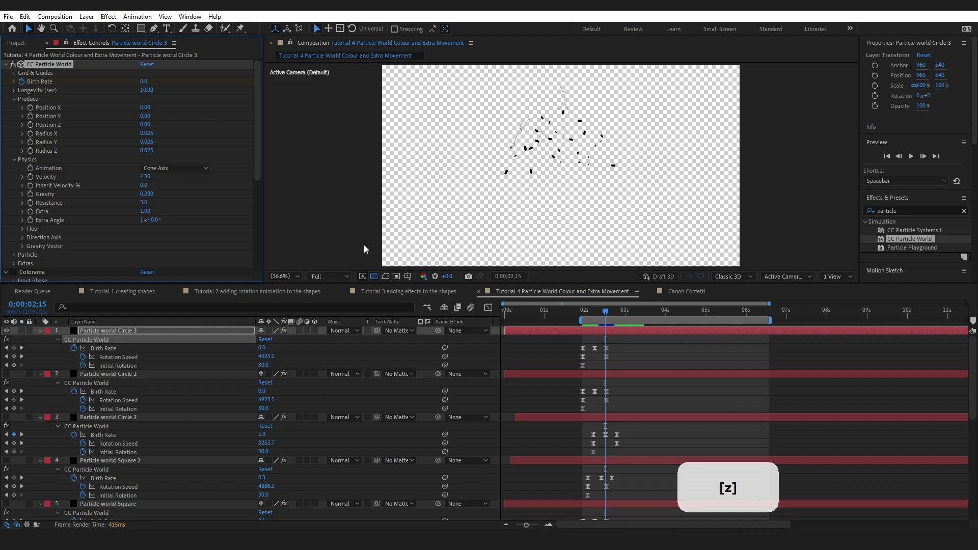
Scrub the burst to 0;00;02;12, shorten the work area to end at about 5 seconds and play it.
{"action": "left_click", "coordinate": [590, 311]}
{"action": "left_click_drag", "start_coordinate": [589, 311], "coordinate": [603, 313]}
{"action": "left_click", "coordinate": [51, 178]}
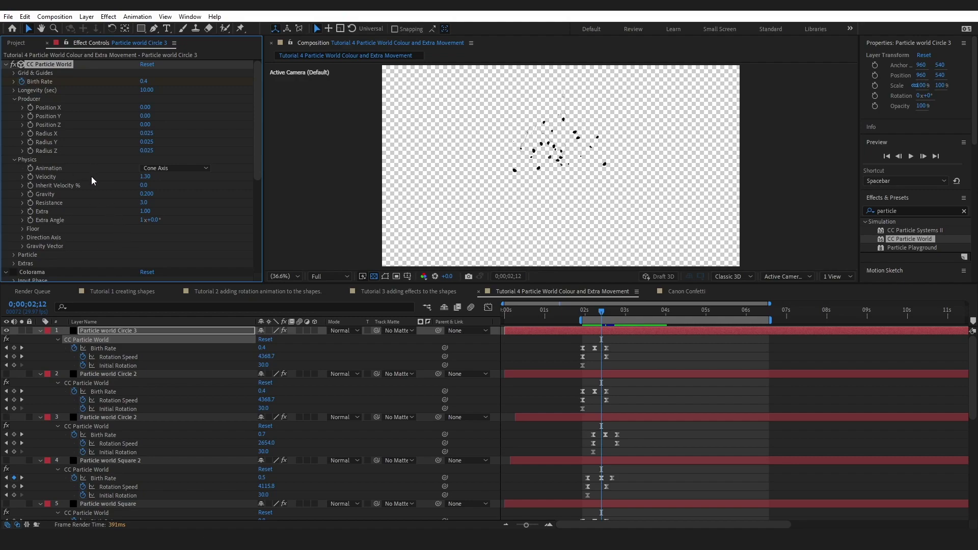
{"action": "key", "text": "space"}
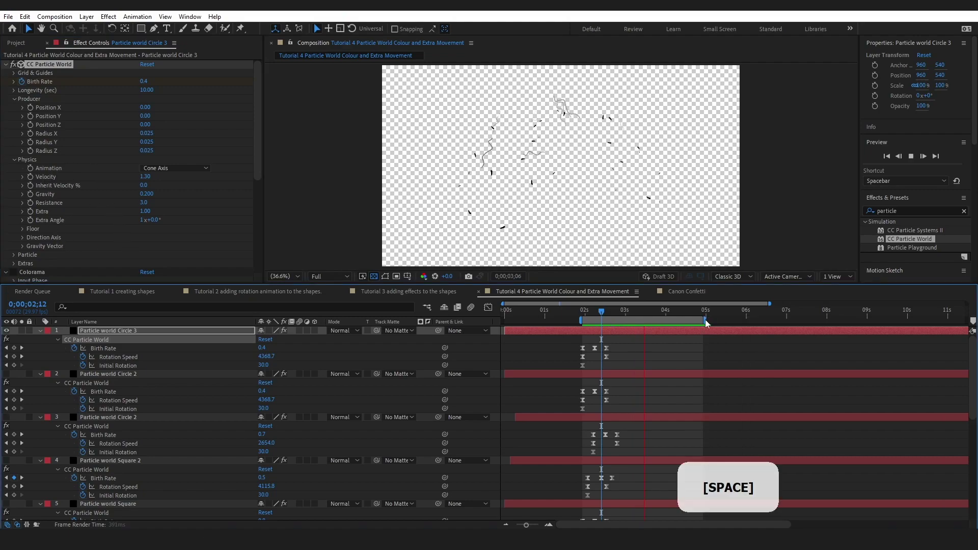
Try a Gravity of 0.35 on Particle world Circle 3, preview the falling particles and undo the change.
{"action": "left_click", "coordinate": [146, 194]}
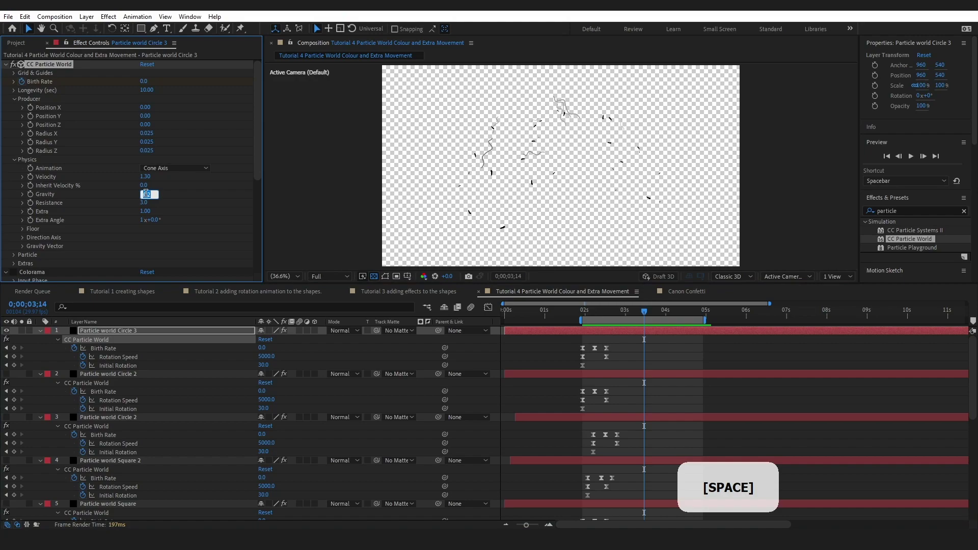
{"action": "type", "text": "0.35"}
{"action": "key", "text": "Return"}
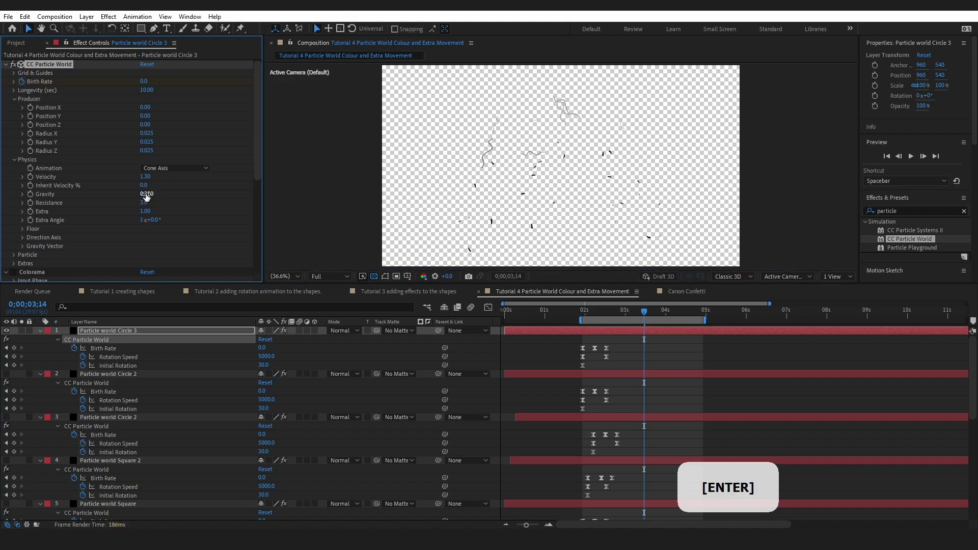
{"action": "key", "text": "space"}
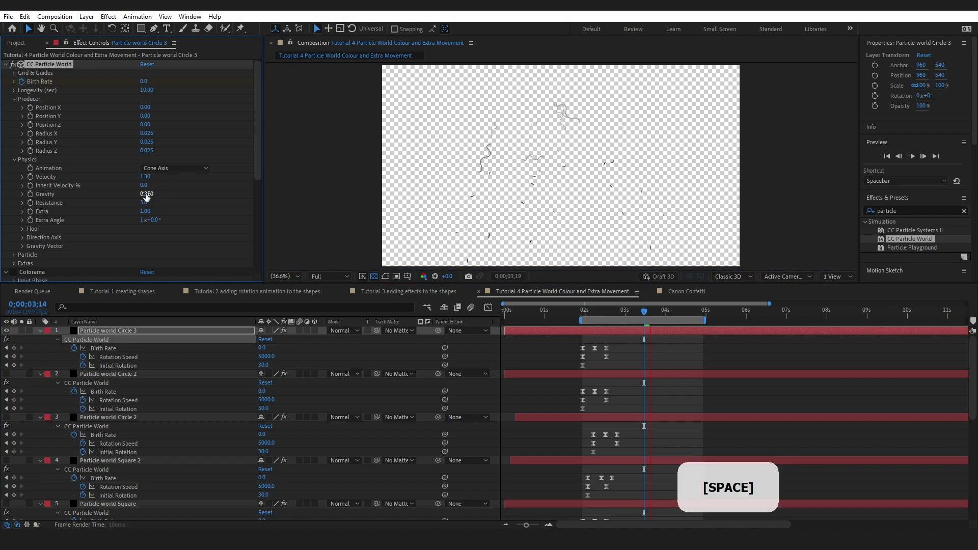
{"action": "key", "text": "space"}
{"action": "left_click_drag", "start_coordinate": [594, 320], "coordinate": [631, 326]}
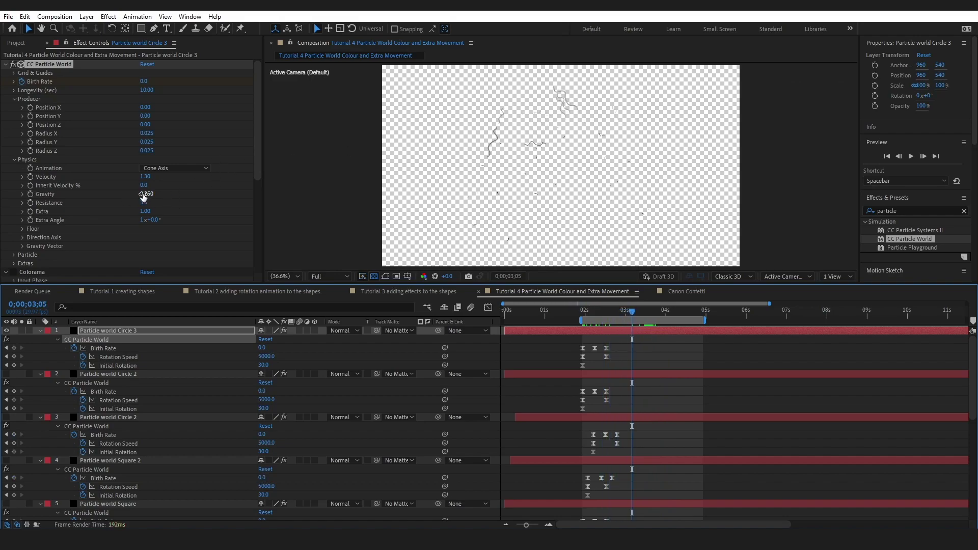
{"action": "key", "text": "z"}
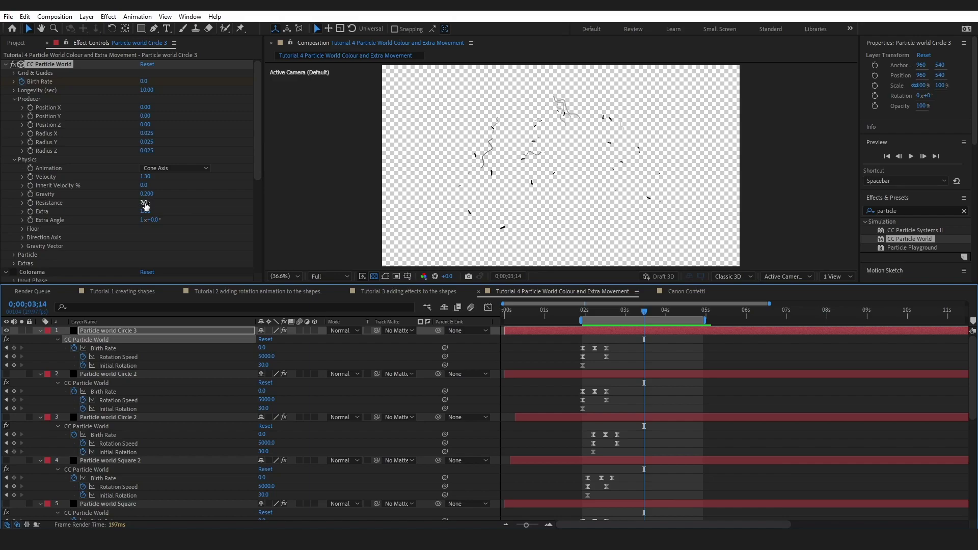
Try a different Resistance and an Extra value of 0.76 on Particle world Circle 3, undoing both.
{"action": "left_click_drag", "start_coordinate": [144, 203], "coordinate": [155, 211]}
{"action": "key", "text": "ctrl+z"}
{"action": "mouse_move", "coordinate": [149, 212]}
{"action": "left_mouse_down"}
{"action": "mouse_move", "coordinate": [188, 211]}
{"action": "mouse_move", "coordinate": [142, 213]}
{"action": "left_mouse_up"}
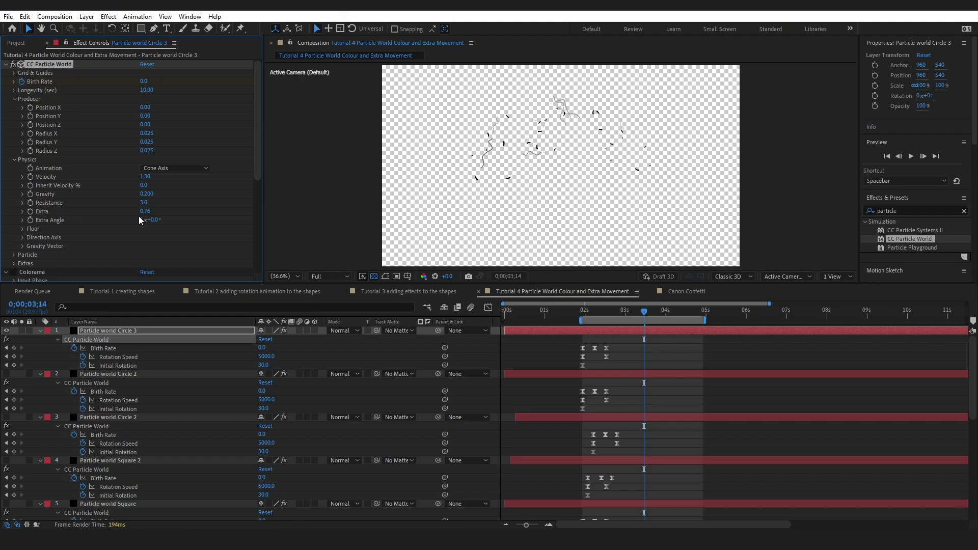
{"action": "key", "text": "ctrl+z"}
{"action": "key", "text": "ctrl+z"}
Collapse the properties of all nine particle layers and unhide the upper Particle world Circle 2 down through Particle world String 3.
{"action": "left_click", "coordinate": [40, 331]}
{"action": "left_click", "coordinate": [40, 339]}
{"action": "left_click", "coordinate": [39, 348]}
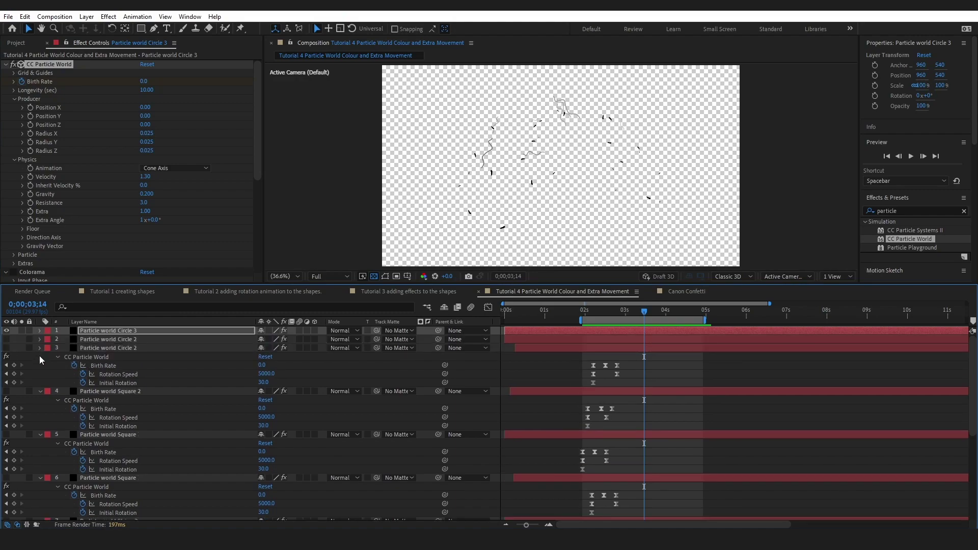
{"action": "left_click", "coordinate": [40, 356]}
{"action": "left_click", "coordinate": [40, 365]}
{"action": "left_click", "coordinate": [41, 374]}
{"action": "left_click", "coordinate": [40, 382]}
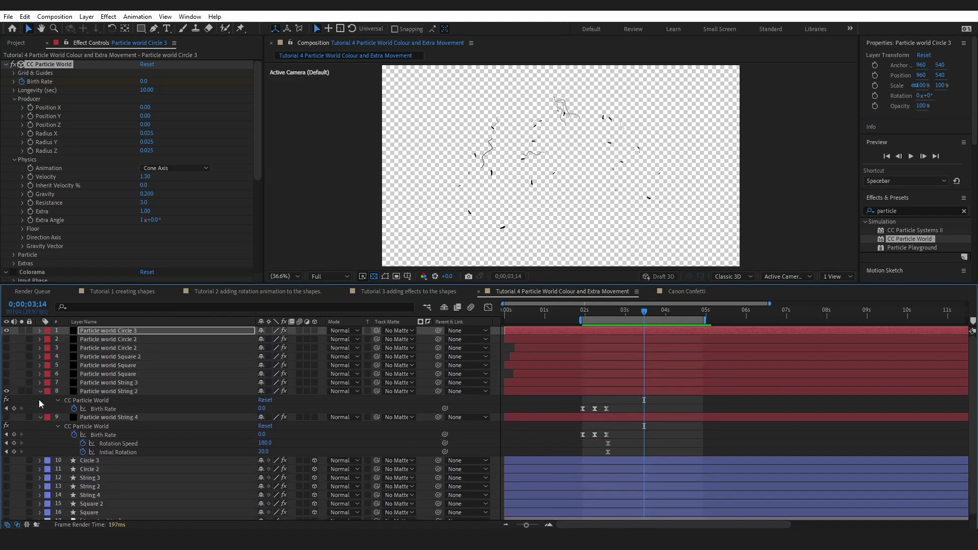
{"action": "left_click", "coordinate": [39, 391]}
{"action": "left_click", "coordinate": [40, 400]}
{"action": "left_click_drag", "start_coordinate": [8, 344], "coordinate": [10, 395]}
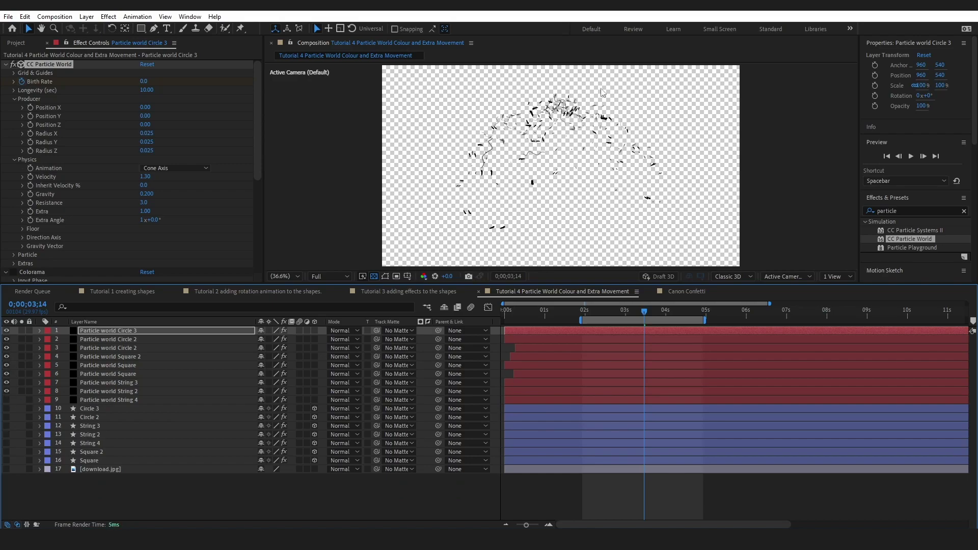
Collapse the CC Particle World settings of Particle world Circle 3 and enable its existing Colorama effect.
{"action": "left_click", "coordinate": [6, 65]}
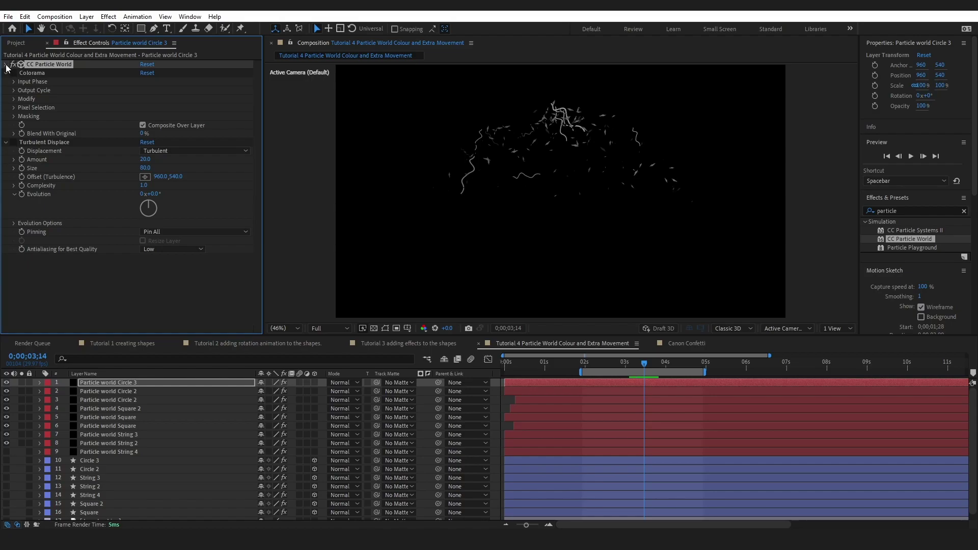
{"action": "left_click", "coordinate": [14, 73]}
{"action": "left_click", "coordinate": [114, 386]}
{"action": "left_click", "coordinate": [31, 73]}
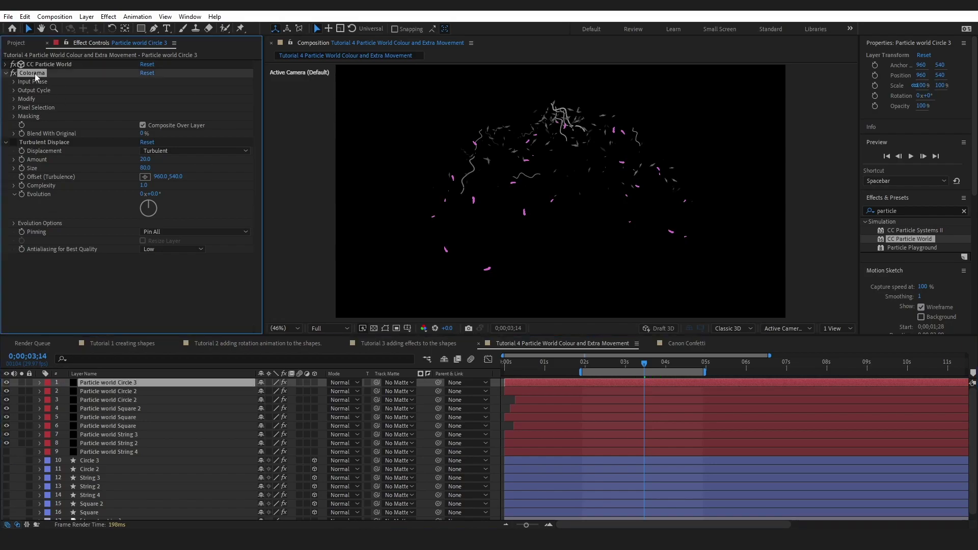
Add a second Colorama effect to Particle world Circle 3 and disable the existing one.
{"action": "left_click", "coordinate": [934, 210]}
{"action": "type", "text": "colorama"}
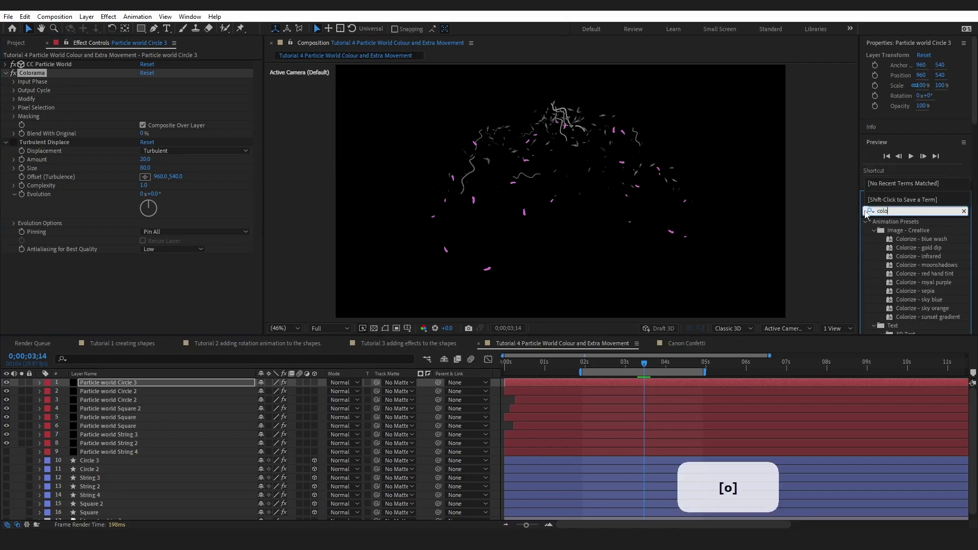
{"action": "left_click_drag", "start_coordinate": [899, 230], "coordinate": [102, 383]}
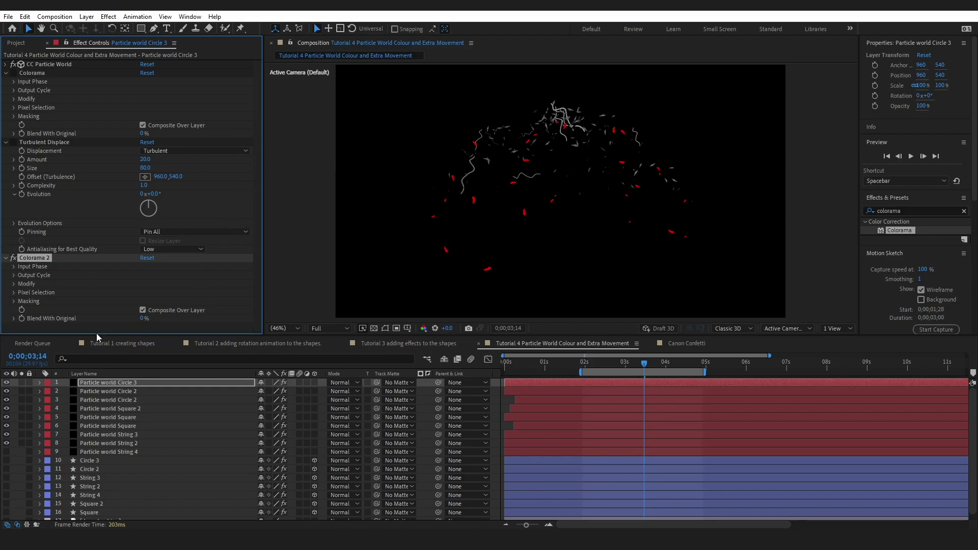
{"action": "left_click_drag", "start_coordinate": [98, 337], "coordinate": [98, 388]}
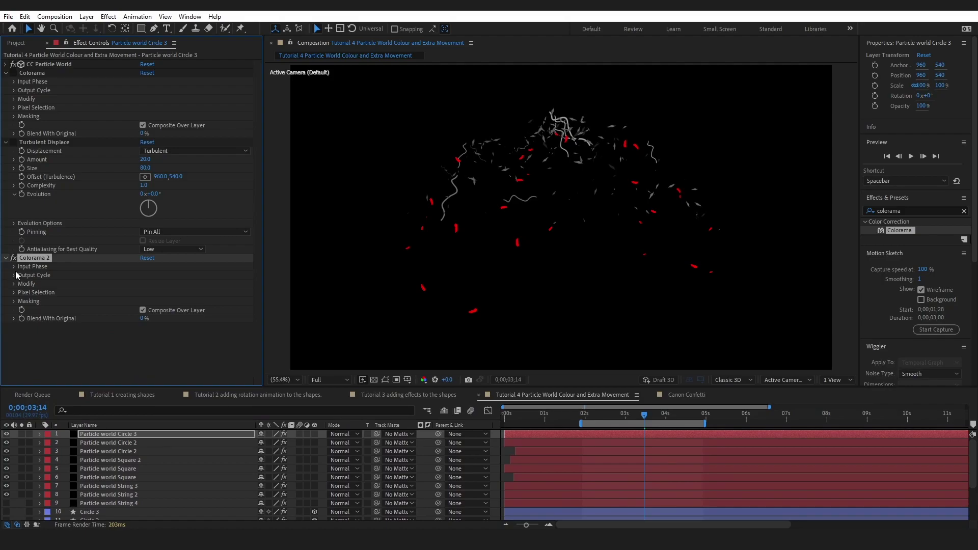
Try the Ramp Grey and Hue Cycle preset palettes in the output cycle of the second Colorama effect on Particle world Circle 3.
{"action": "left_click", "coordinate": [14, 275]}
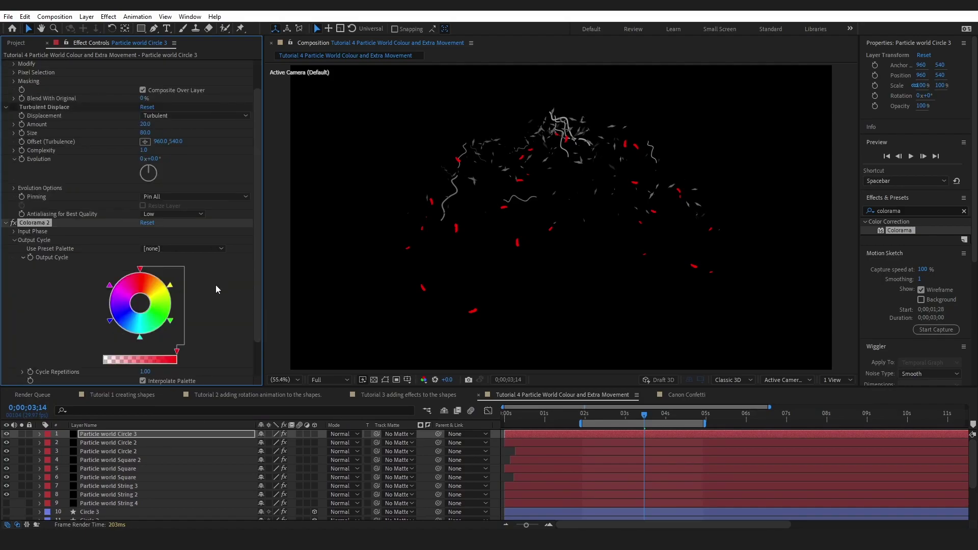
{"action": "scroll", "coordinate": [183, 244], "scroll_direction": "down", "scroll_amount": 2}
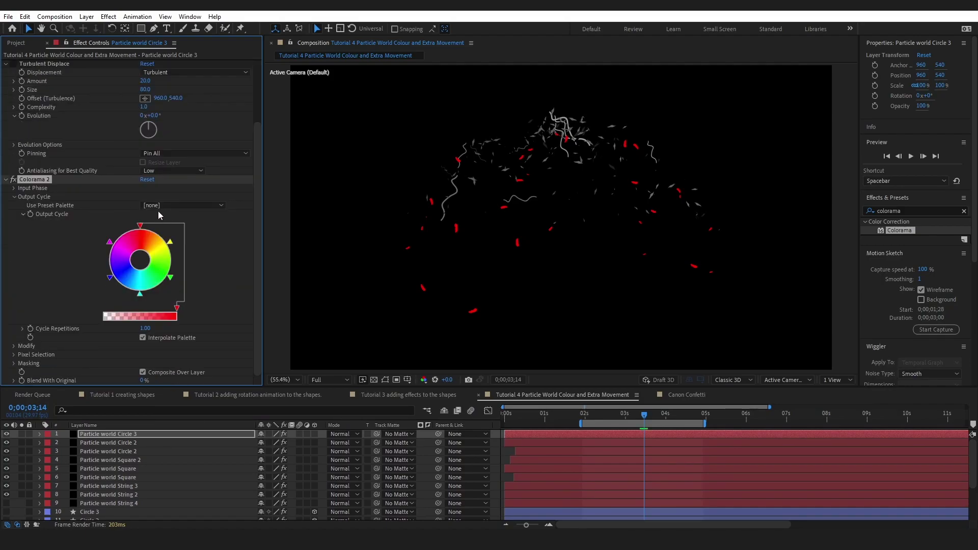
{"action": "left_click", "coordinate": [159, 207]}
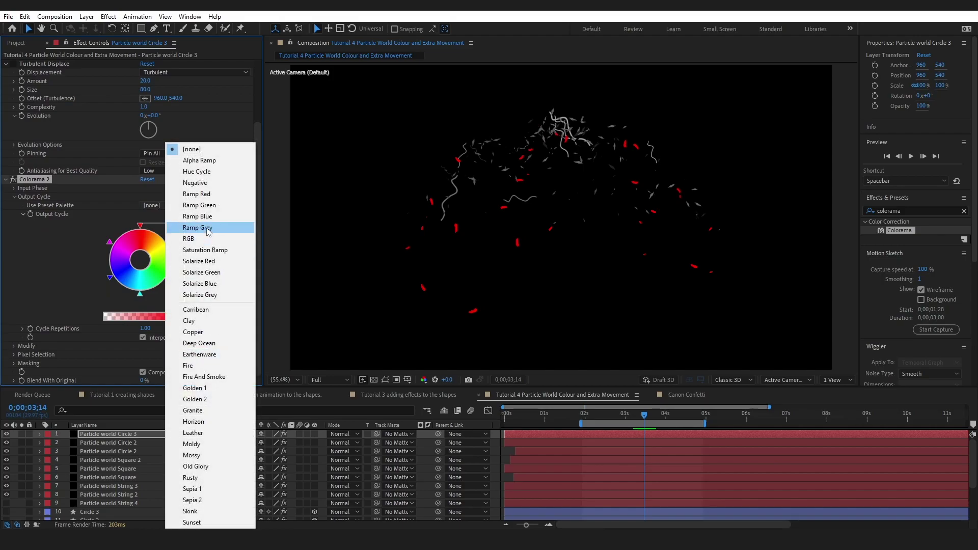
{"action": "left_click", "coordinate": [207, 228]}
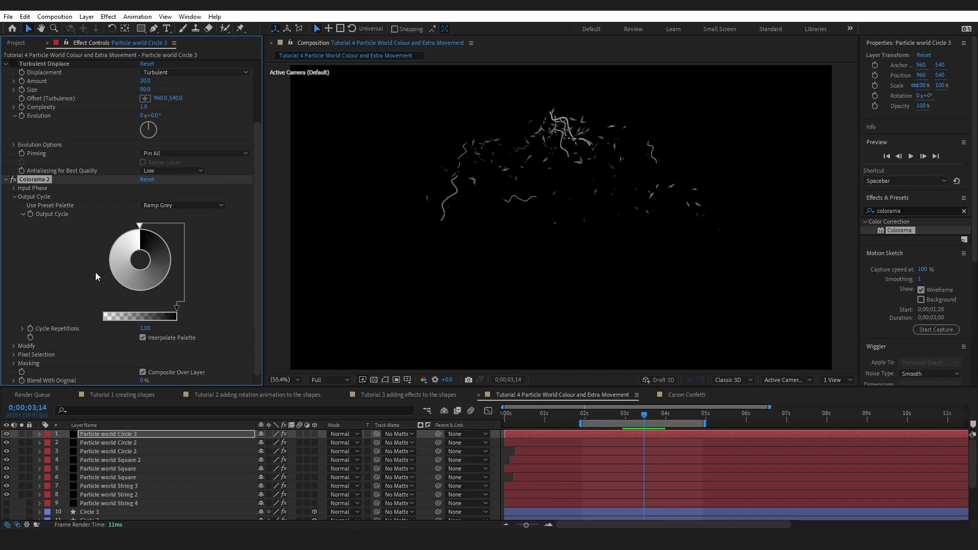
{"action": "left_click", "coordinate": [170, 206]}
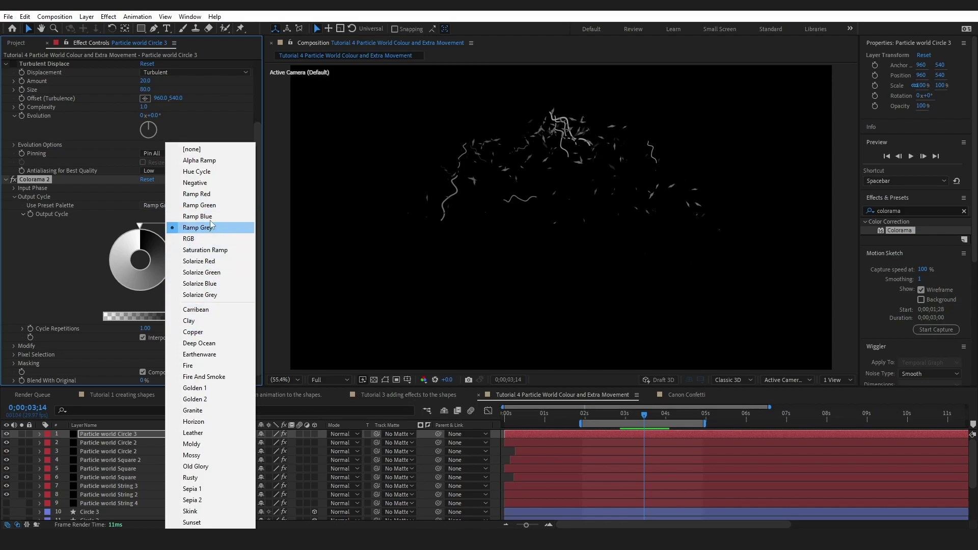
{"action": "left_click", "coordinate": [201, 173]}
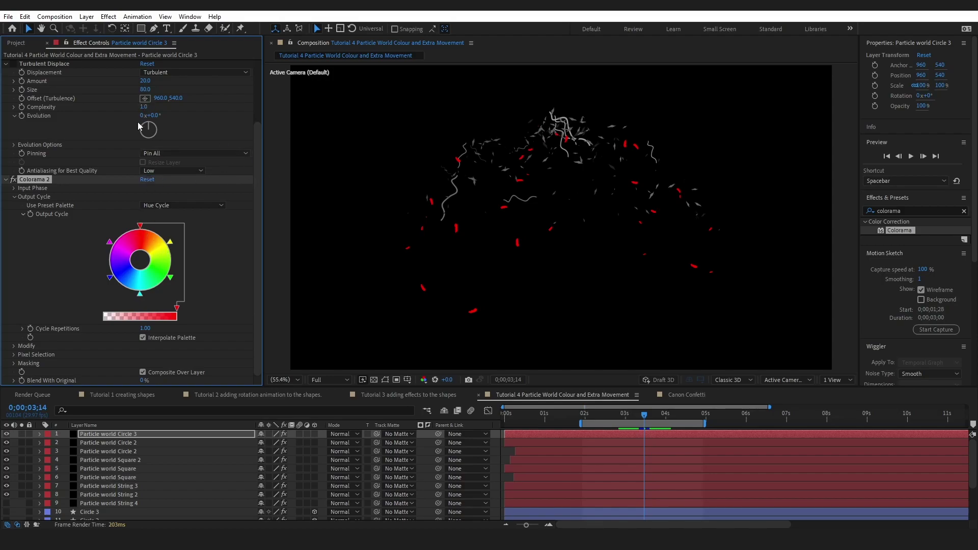
Try a Phase Shift of about 101° in the second Colorama effect's input phase, then undo it.
{"action": "left_click", "coordinate": [14, 188]}
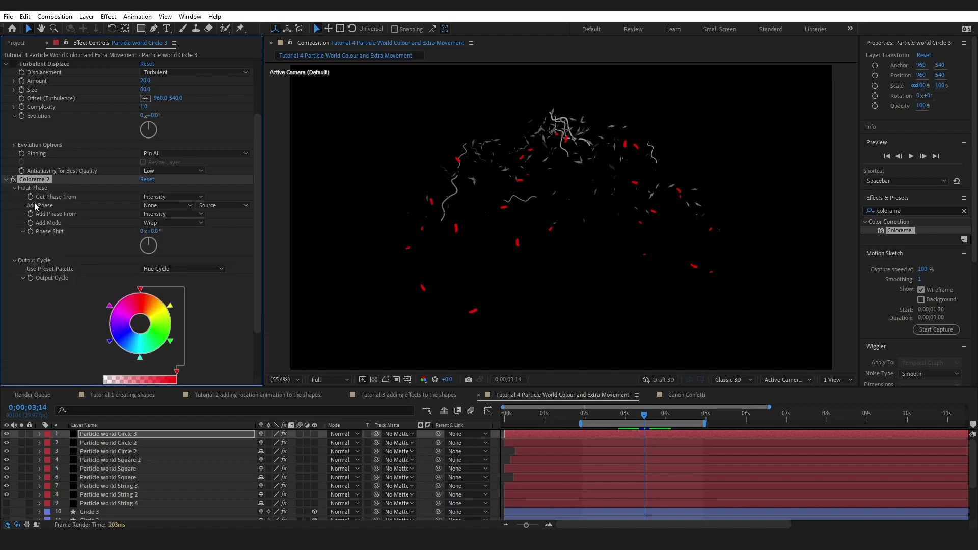
{"action": "left_click_drag", "start_coordinate": [154, 231], "coordinate": [209, 236]}
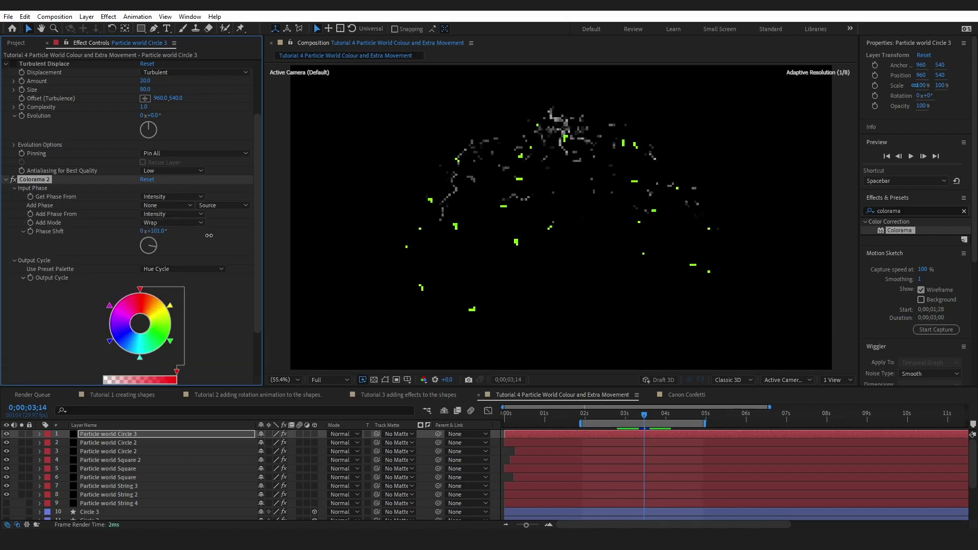
{"action": "key", "text": "ctrl+z"}
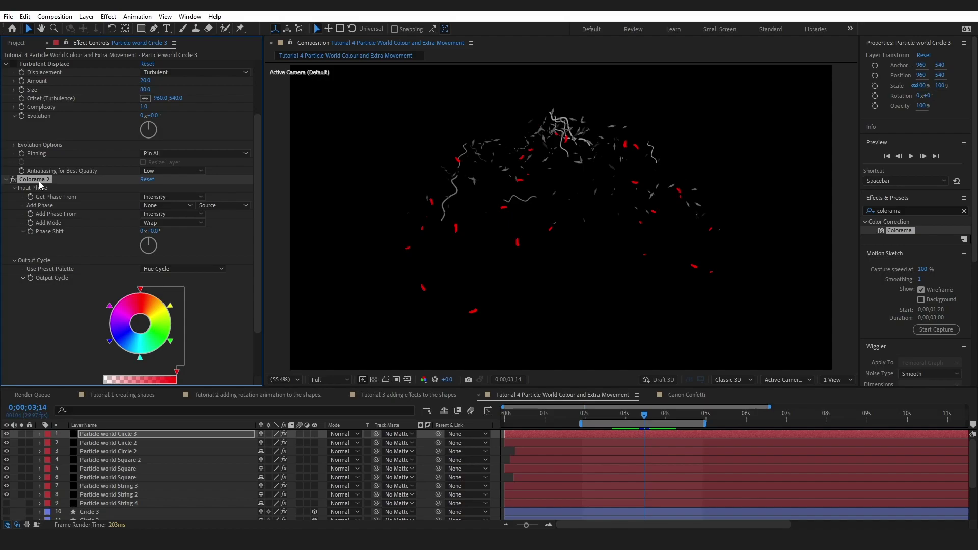
Delete the second Colorama effect from Particle world Circle 3, re-enable the original Colorama and expand its output cycle.
{"action": "key", "text": "Delete"}
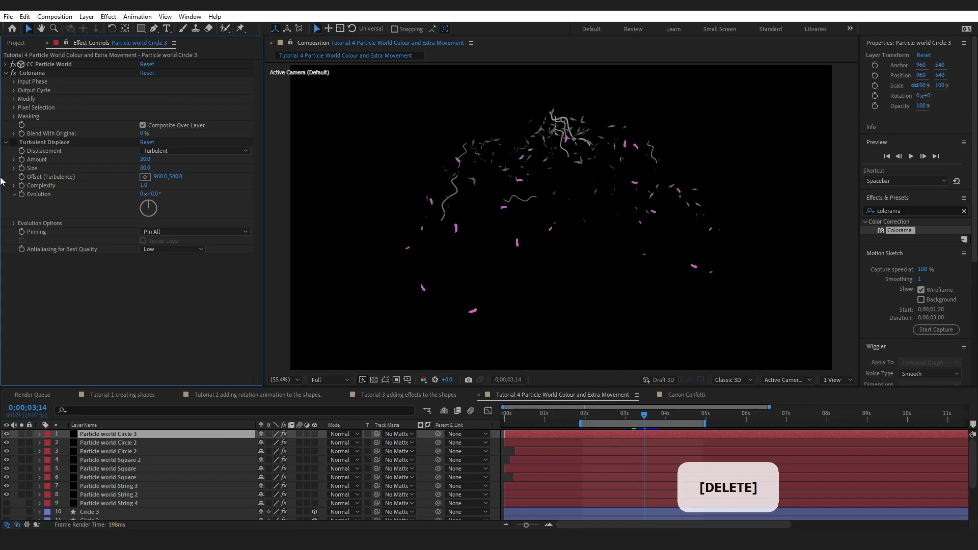
{"action": "left_click", "coordinate": [14, 91]}
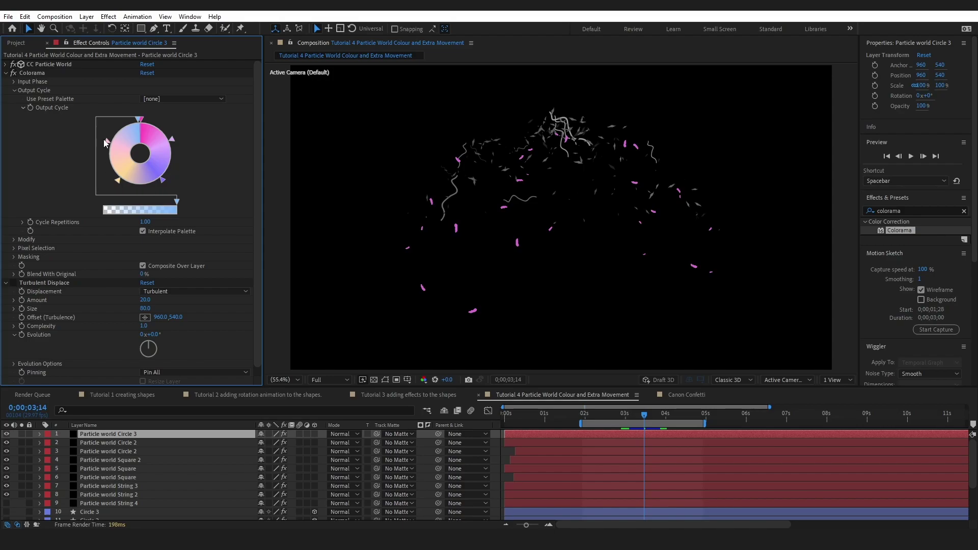
Enable the existing Colorama effects on the remaining particle layers, from Particle world Circle 2 down through Particle world String 4.
{"action": "left_click", "coordinate": [100, 443]}
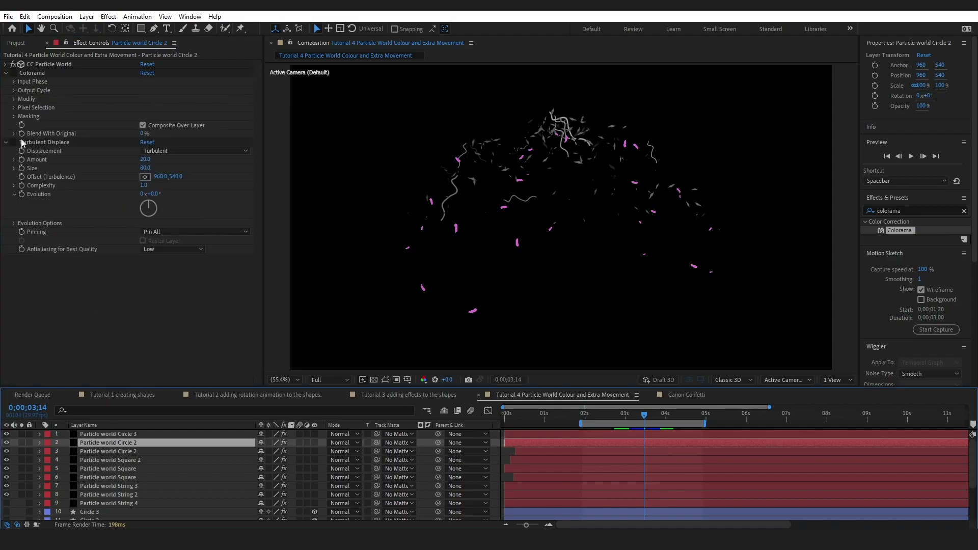
{"action": "left_click", "coordinate": [100, 487]}
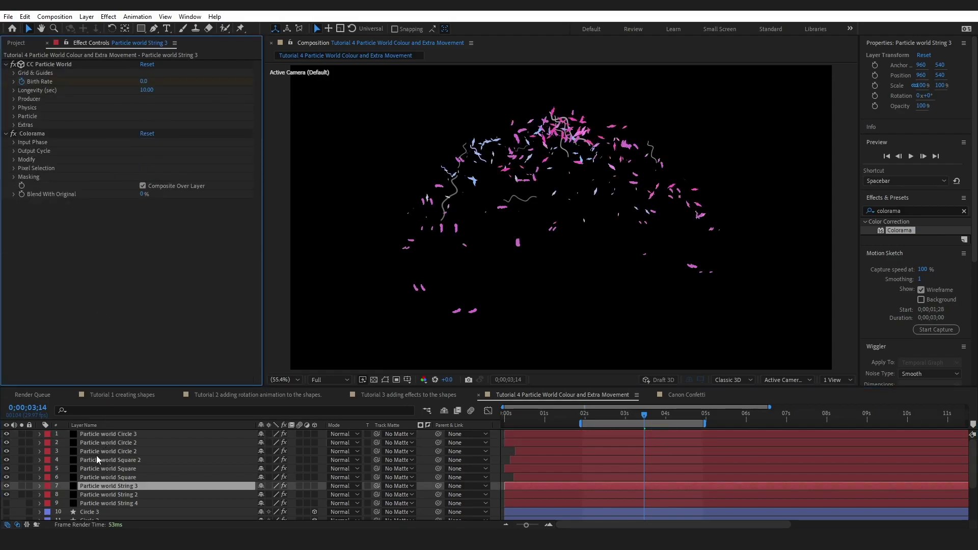
{"action": "left_click", "coordinate": [107, 495]}
{"action": "left_click", "coordinate": [107, 503]}
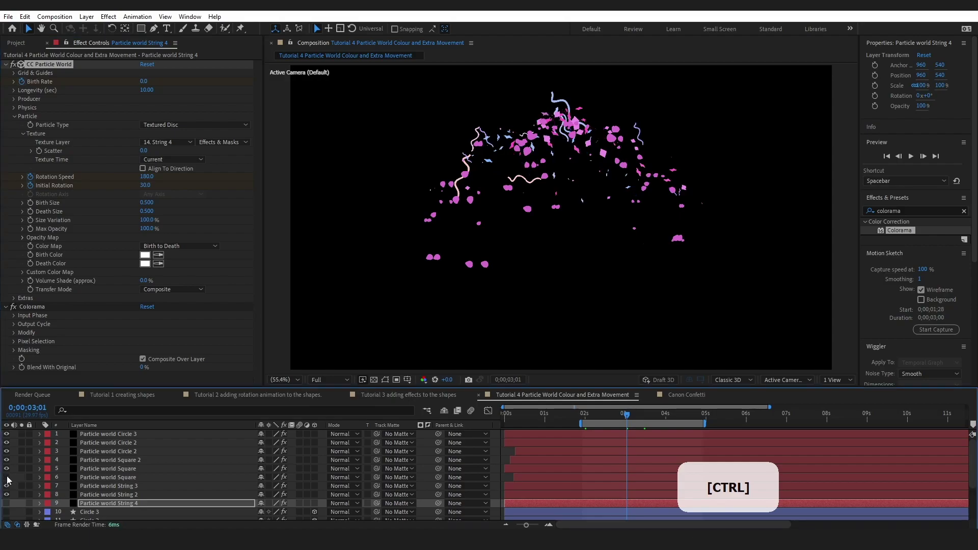
Try a white (FFFFFF) Birth Color on the lower Particle world Square layer, then undo it.
{"action": "left_click", "coordinate": [91, 477]}
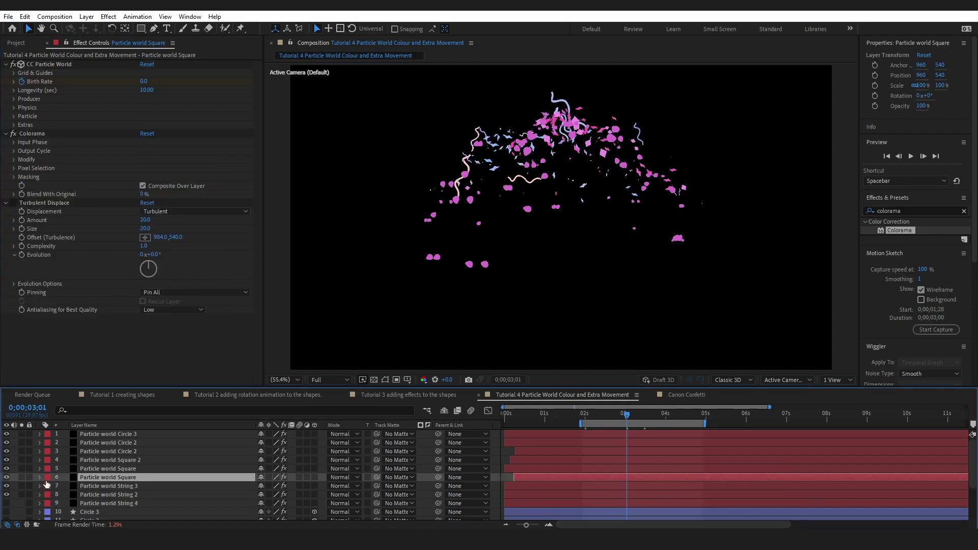
{"action": "left_click", "coordinate": [13, 116]}
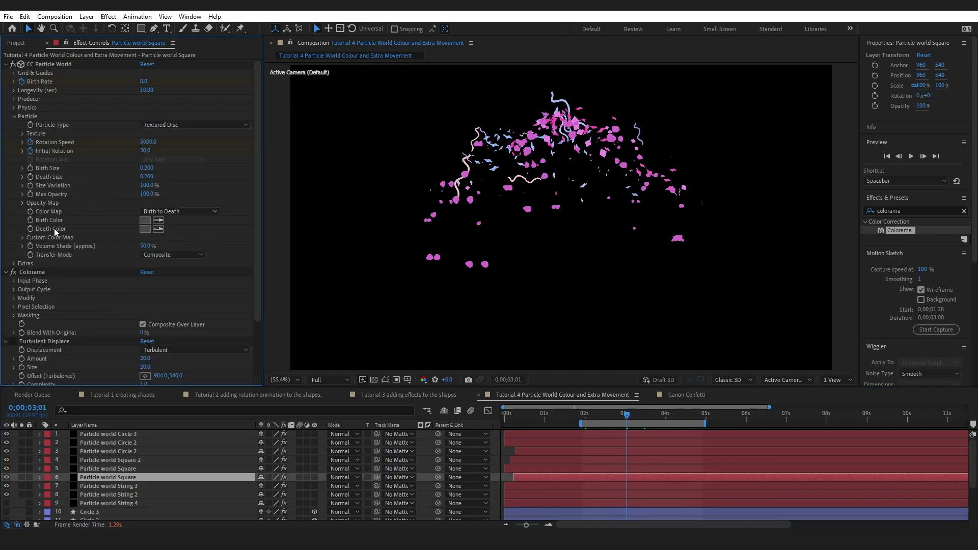
{"action": "left_click", "coordinate": [145, 220]}
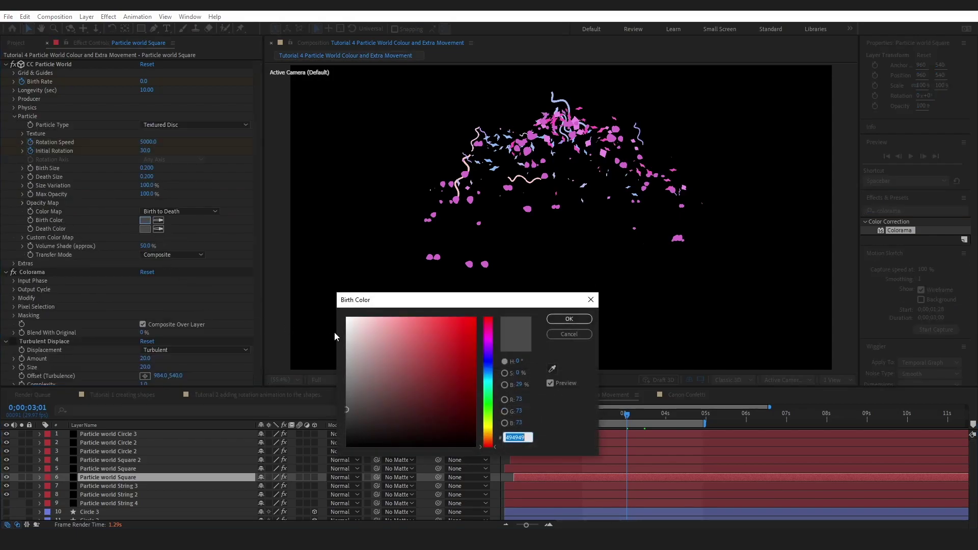
{"action": "left_click_drag", "start_coordinate": [339, 308], "coordinate": [341, 310]}
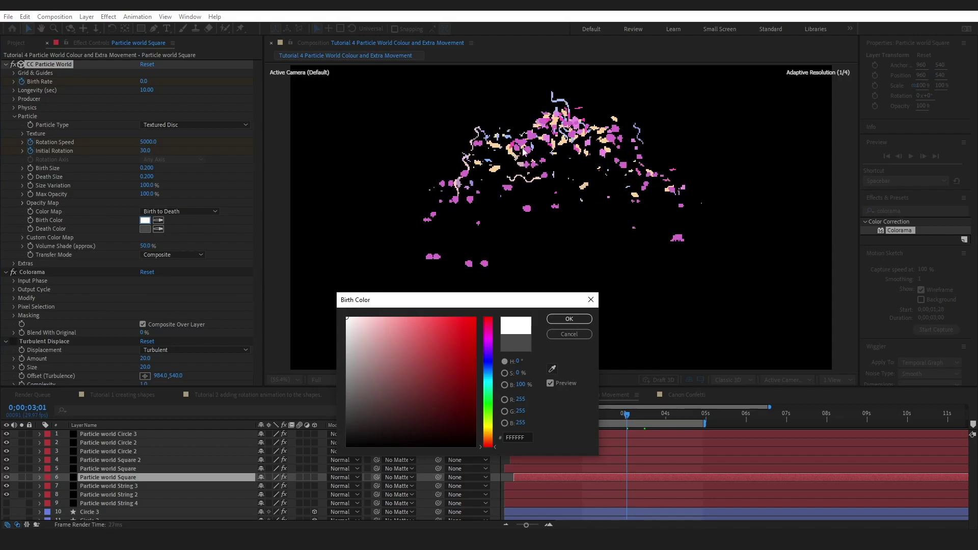
{"action": "left_click", "coordinate": [569, 319]}
{"action": "key", "text": "ctrl+z"}
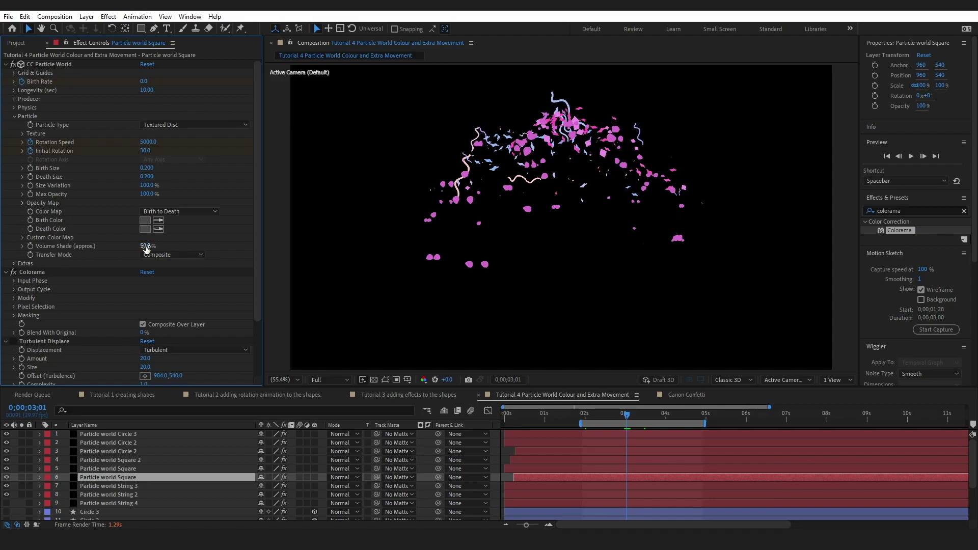
Try Volume Shade values of 0% and 100% on the lower Particle world Square layer, then restore 50%.
{"action": "type", "text": "0"}
{"action": "key", "text": "Return"}
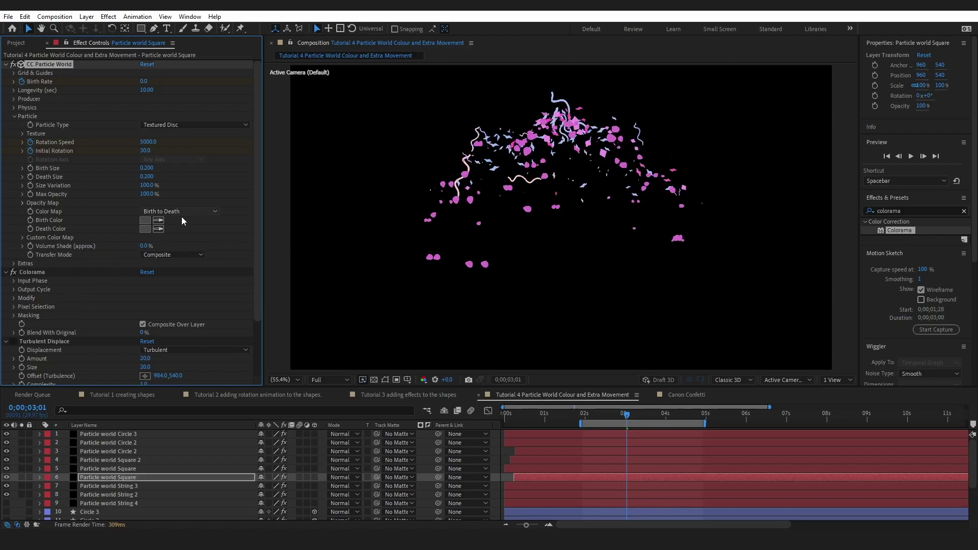
{"action": "left_click_drag", "start_coordinate": [144, 246], "coordinate": [287, 244]}
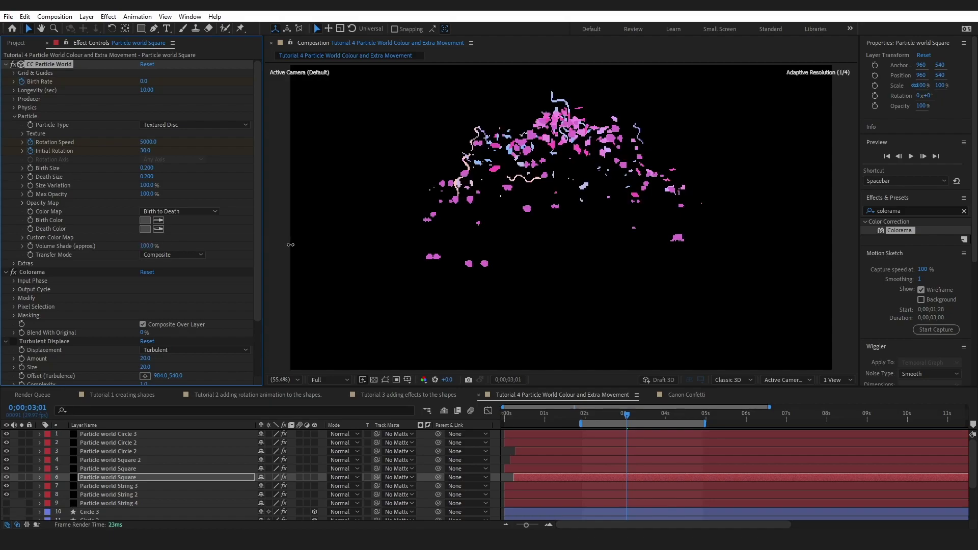
{"action": "left_click", "coordinate": [14, 263]}
{"action": "left_click", "coordinate": [146, 246]}
{"action": "type", "text": "50"}
{"action": "key", "text": "Return"}
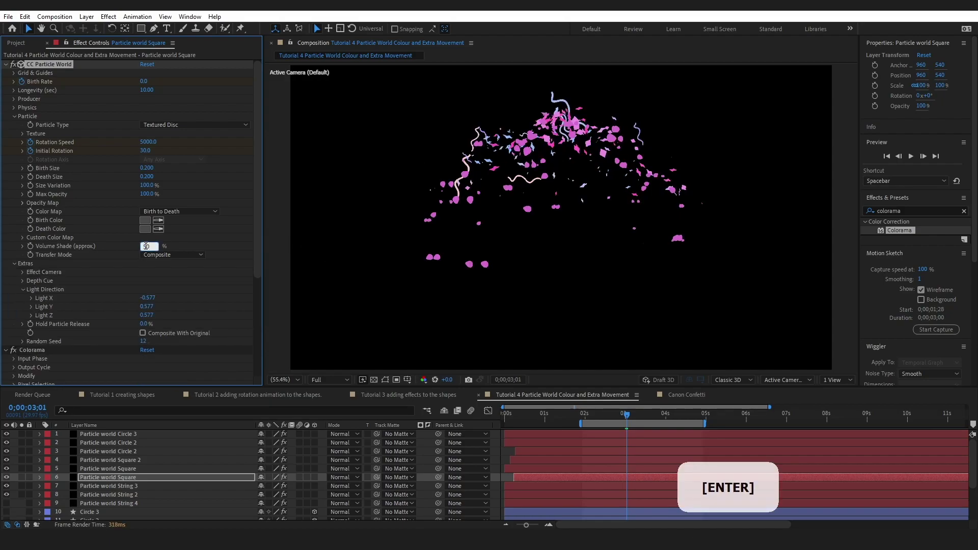
{"action": "left_click", "coordinate": [14, 116]}
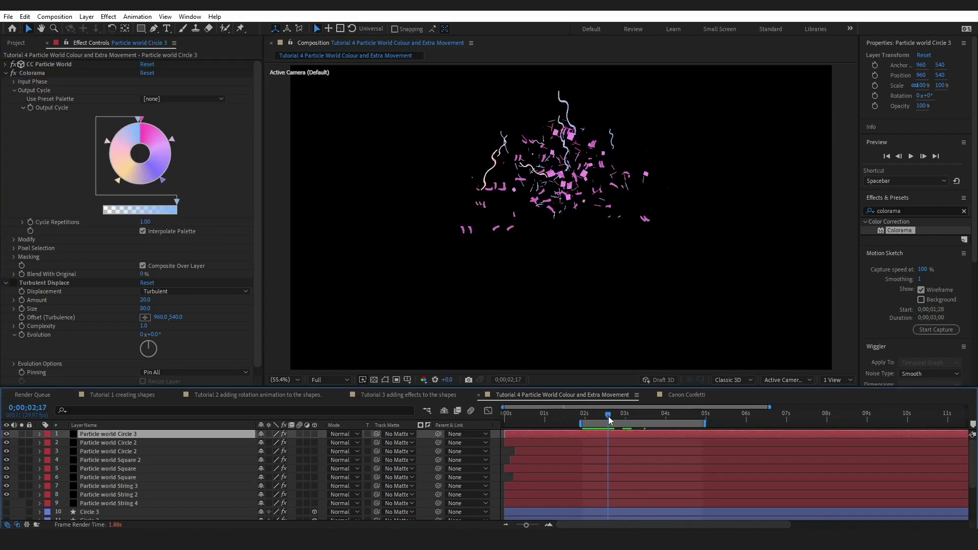
Expand Particle world Circle 3 in the timeline and move the current time to its middle Birth Rate keyframe at 0;00;02;07.
{"action": "mouse_move", "coordinate": [609, 417]}
{"action": "left_mouse_down"}
{"action": "mouse_move", "coordinate": [618, 418]}
{"action": "mouse_move", "coordinate": [591, 417]}
{"action": "mouse_move", "coordinate": [607, 419]}
{"action": "left_mouse_up"}
{"action": "left_click", "coordinate": [41, 435]}
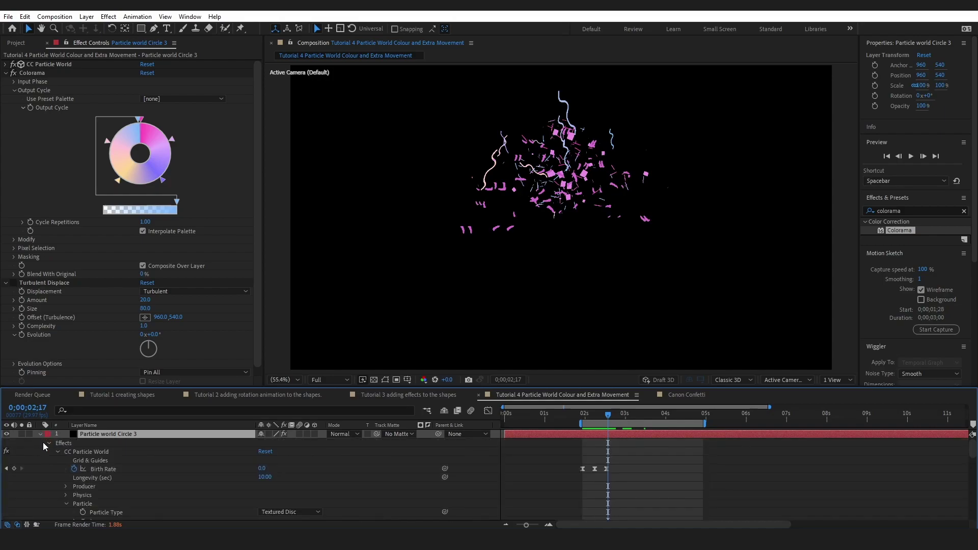
{"action": "left_click_drag", "start_coordinate": [598, 415], "coordinate": [594, 417]}
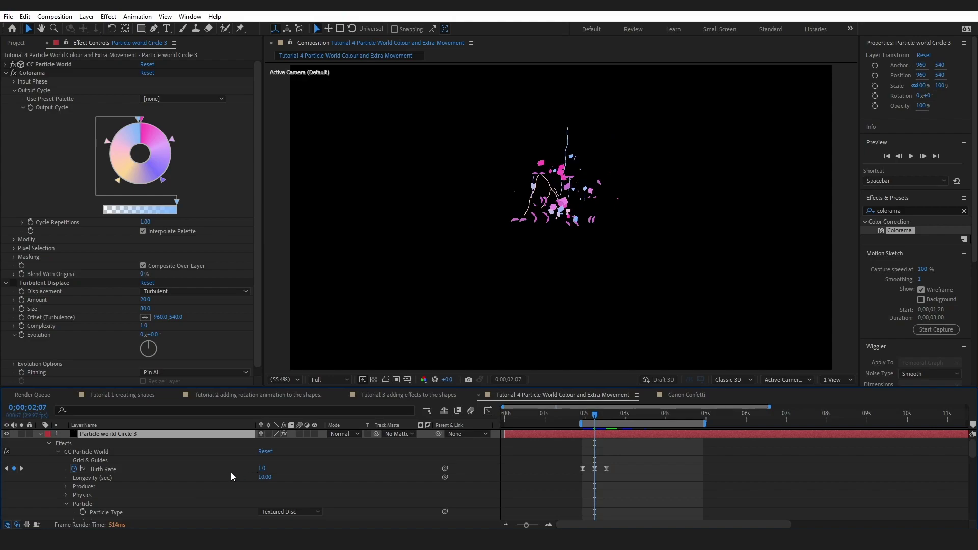
{"action": "left_click", "coordinate": [262, 468]}
Expand the CC Particle World extras of Particle world Circle 3 and set the Random Seed to 20.
{"action": "left_click", "coordinate": [36, 65]}
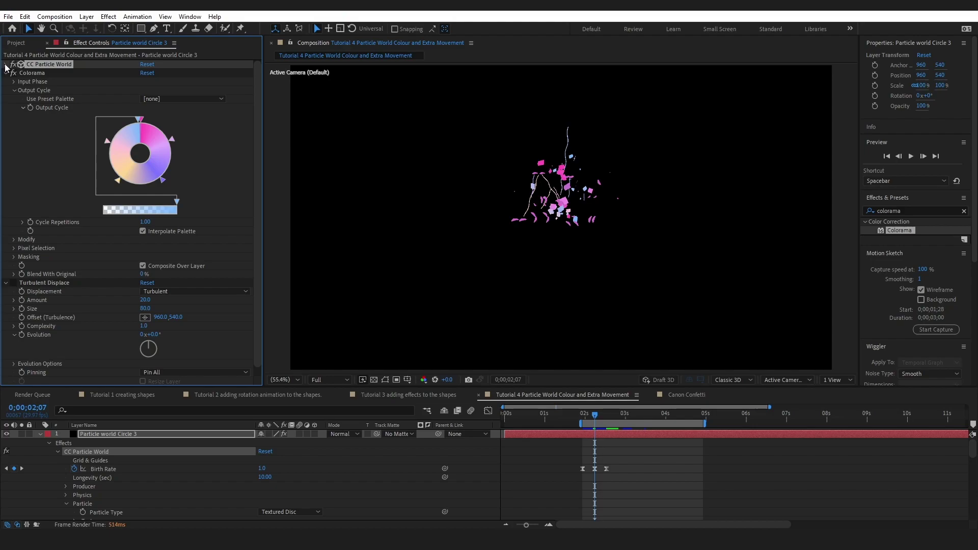
{"action": "left_click", "coordinate": [6, 65]}
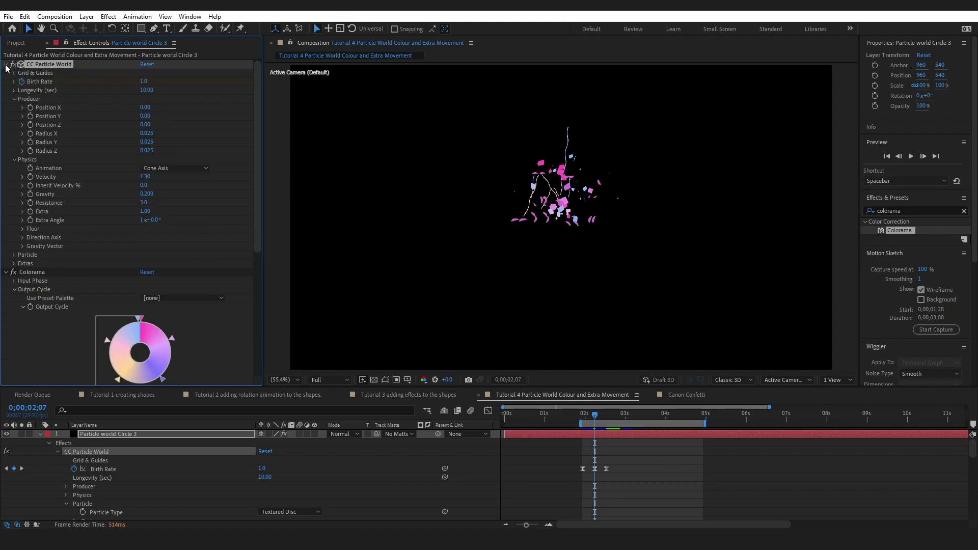
{"action": "left_click", "coordinate": [13, 264]}
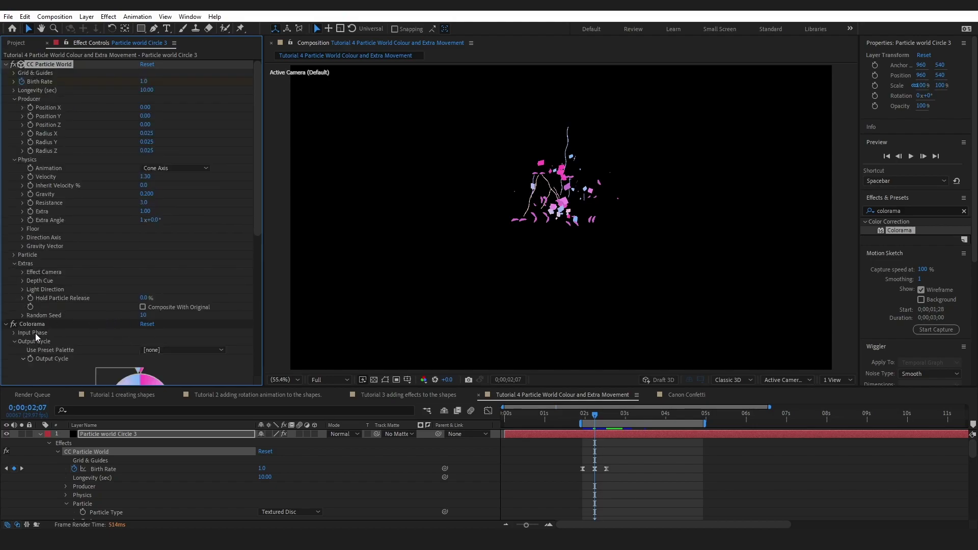
{"action": "left_click", "coordinate": [143, 316]}
{"action": "key", "text": "Return"}
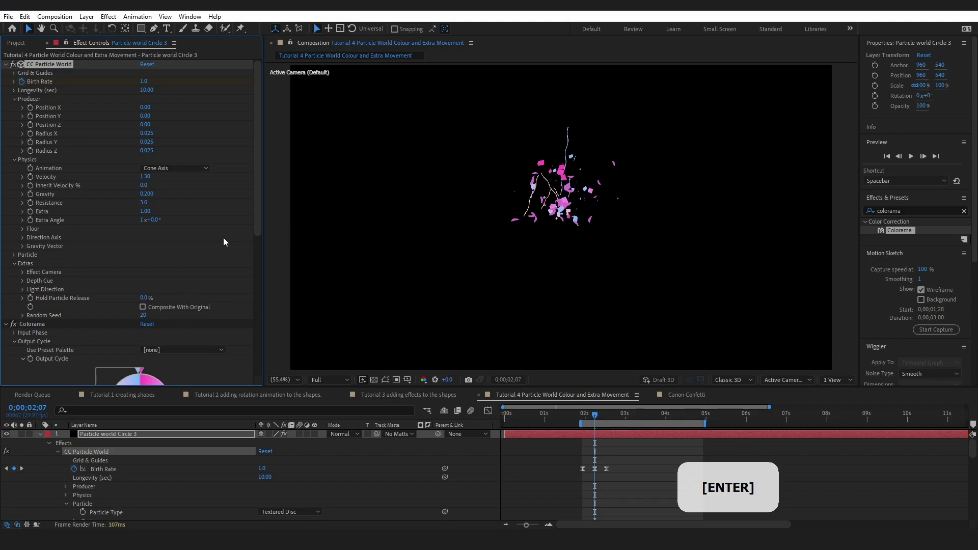
Set the Phase Shift in Colorama's input phase on Particle world Circle 3 to about 120°, then collapse the effect.
{"action": "scroll", "coordinate": [253, 227], "scroll_direction": "down", "scroll_amount": 3}
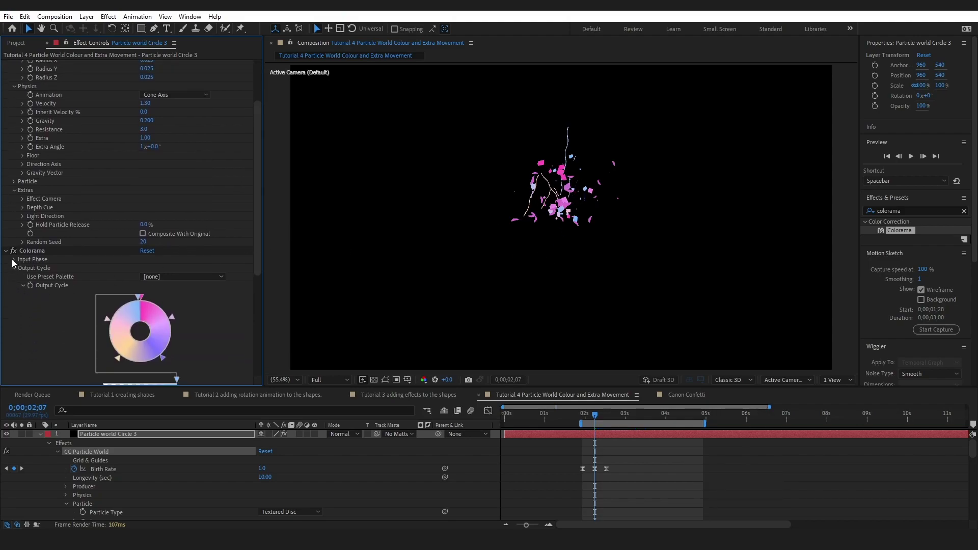
{"action": "left_click_drag", "start_coordinate": [151, 302], "coordinate": [217, 304]}
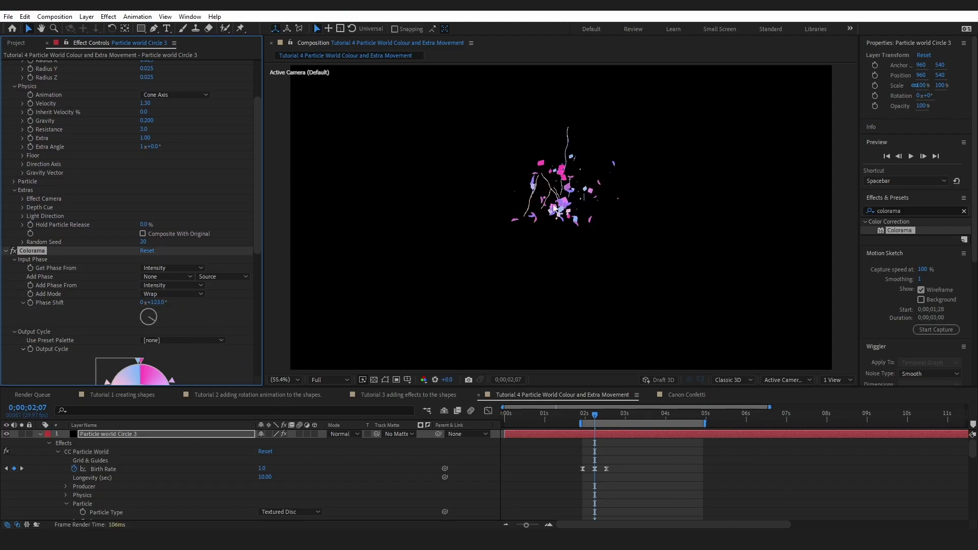
{"action": "left_click", "coordinate": [7, 250]}
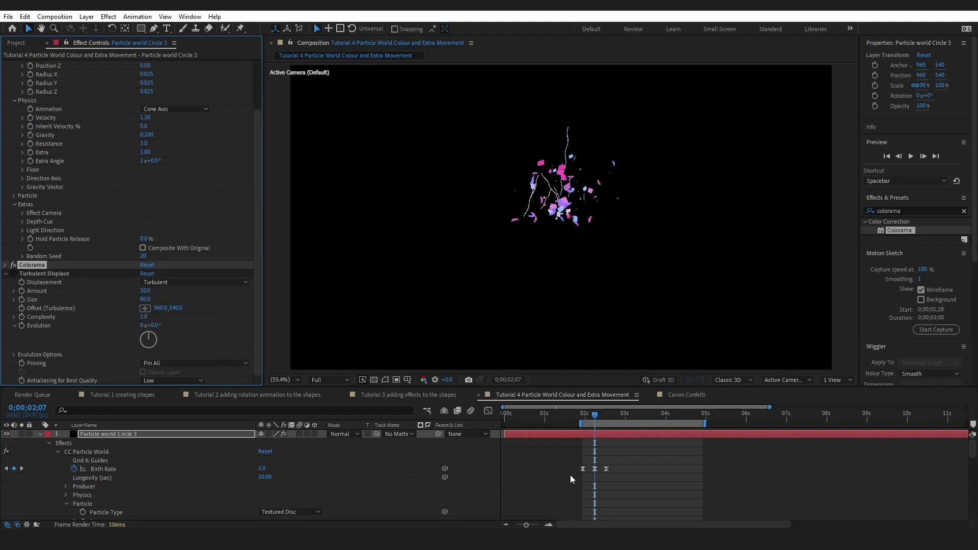
Preview the coloured confetti from 0;00;02;00, enlarge the timeline area and collapse the properties of Particle world Circle 3.
{"action": "left_click_drag", "start_coordinate": [593, 419], "coordinate": [585, 419]}
{"action": "key", "text": "space"}
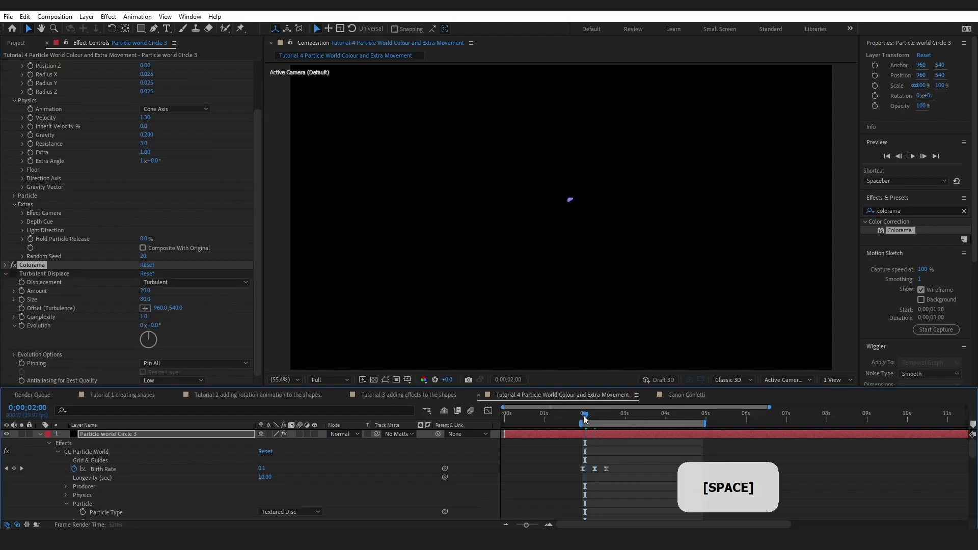
{"action": "left_click_drag", "start_coordinate": [554, 388], "coordinate": [554, 318]}
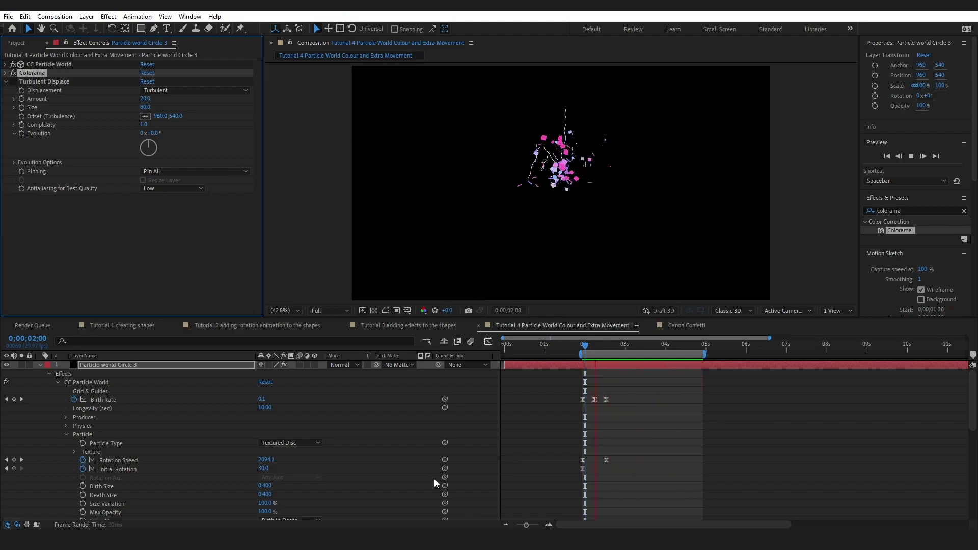
{"action": "left_click", "coordinate": [40, 364]}
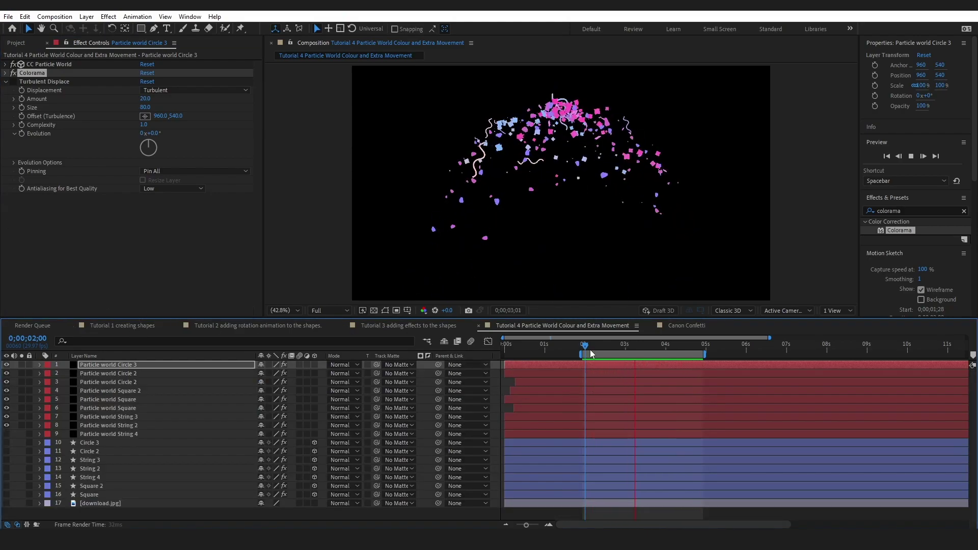
Move the current time to 0;00;02;03 and turn on Turbulent Displace for Particle world Circle 3 and both Particle world Circle 2 layers.
{"action": "left_click_drag", "start_coordinate": [584, 348], "coordinate": [589, 347]}
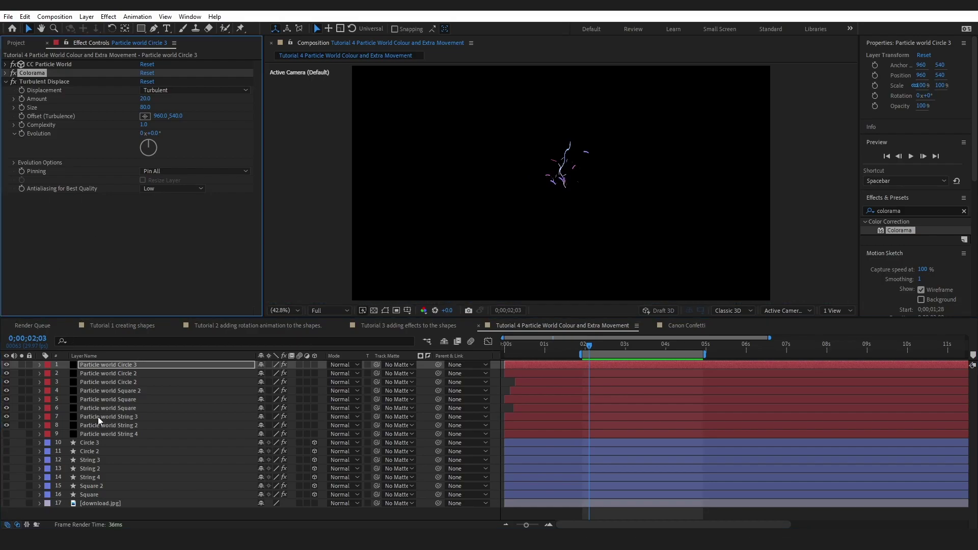
{"action": "left_click", "coordinate": [92, 374]}
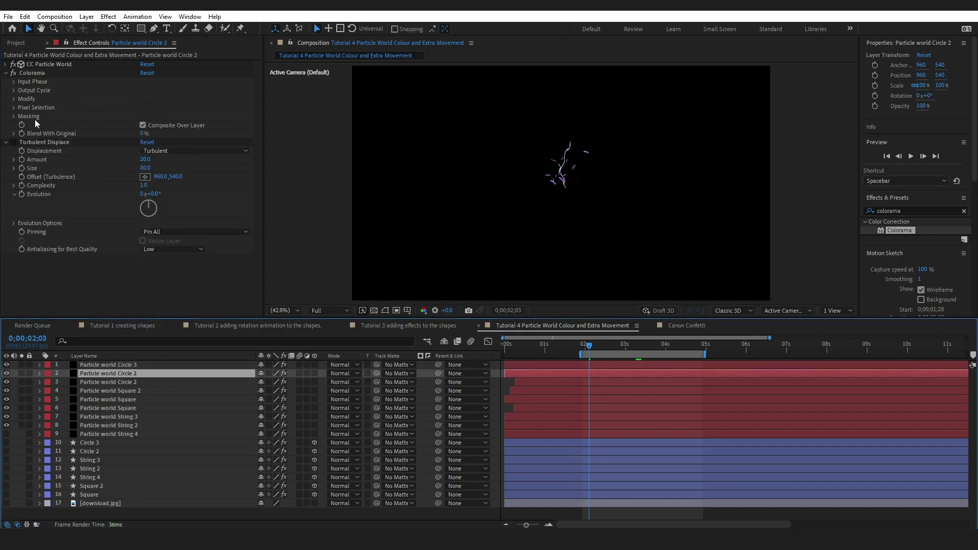
{"action": "left_click", "coordinate": [86, 383]}
{"action": "left_click", "coordinate": [16, 151]}
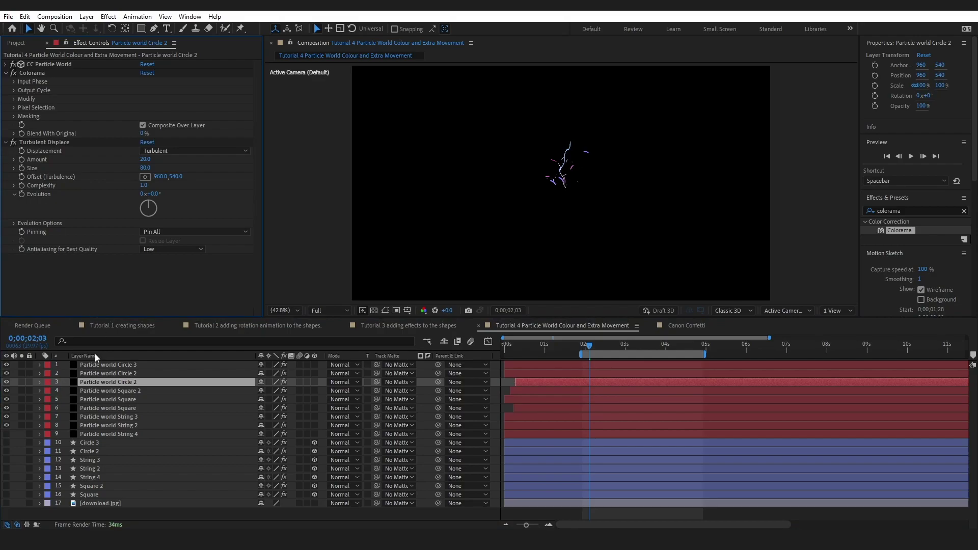
Turn on Turbulent Displace for both Particle world Square layers and check the effects on the Particle world String layers.
{"action": "left_click", "coordinate": [94, 391]}
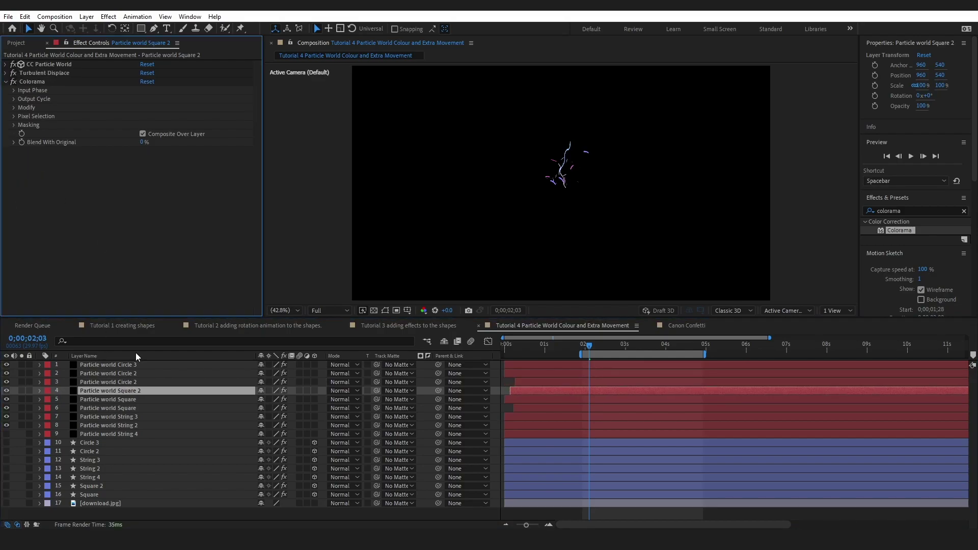
{"action": "left_click", "coordinate": [107, 400]}
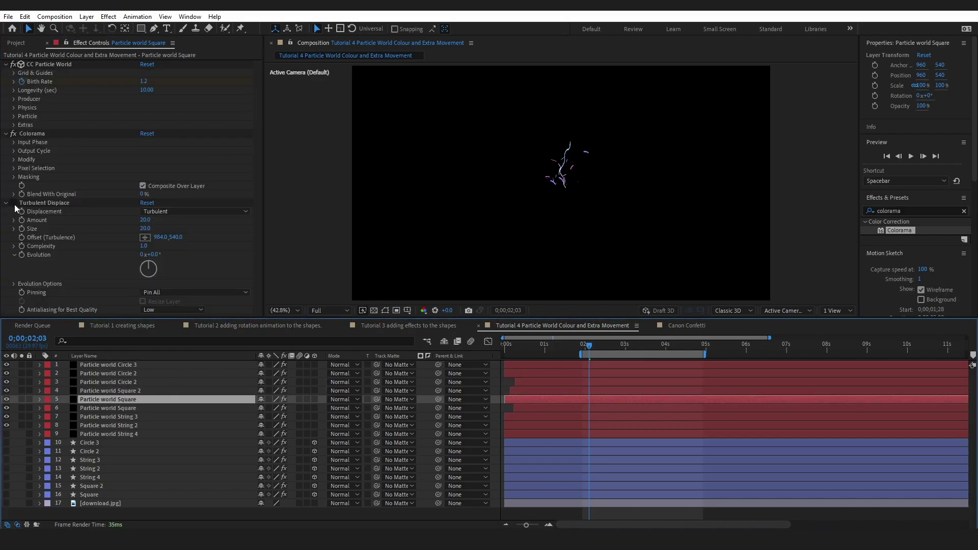
{"action": "left_click", "coordinate": [101, 408]}
{"action": "left_click", "coordinate": [16, 211]}
{"action": "left_click", "coordinate": [106, 417]}
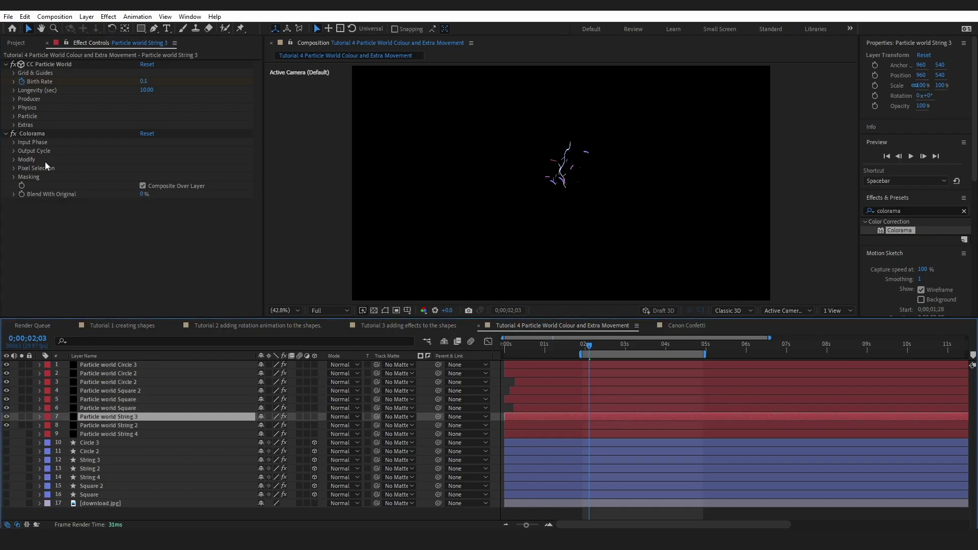
{"action": "left_click", "coordinate": [92, 428]}
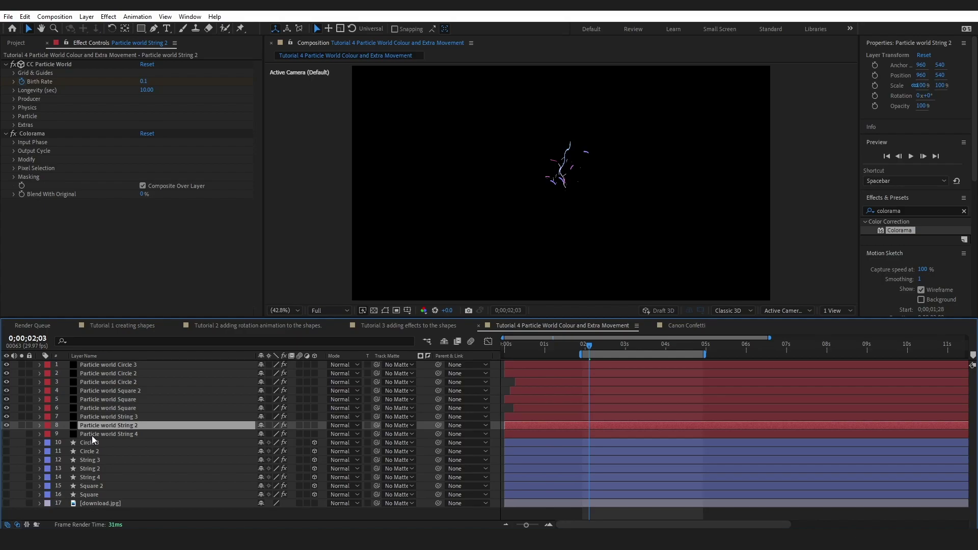
{"action": "left_click", "coordinate": [94, 436]}
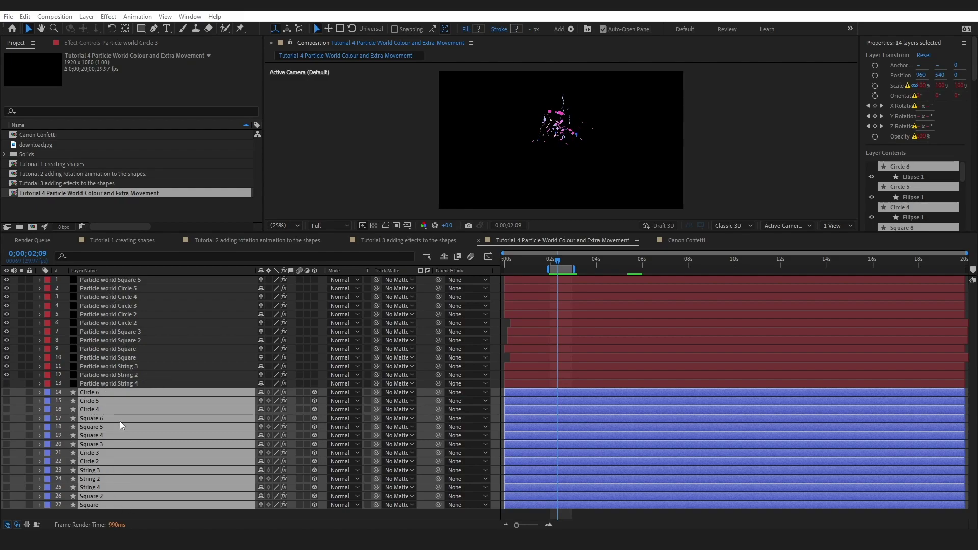
Reveal the keyframed properties of all selected shape layers and examine their rotation and Turbulent Displace Evolution keyframes.
{"action": "key", "text": "u"}
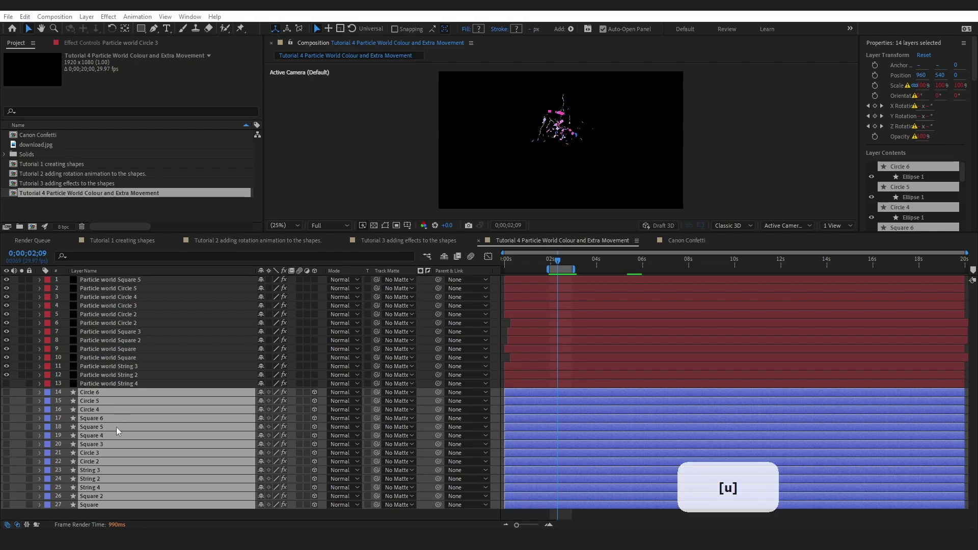
{"action": "left_click", "coordinate": [100, 517]}
{"action": "key", "text": "u"}
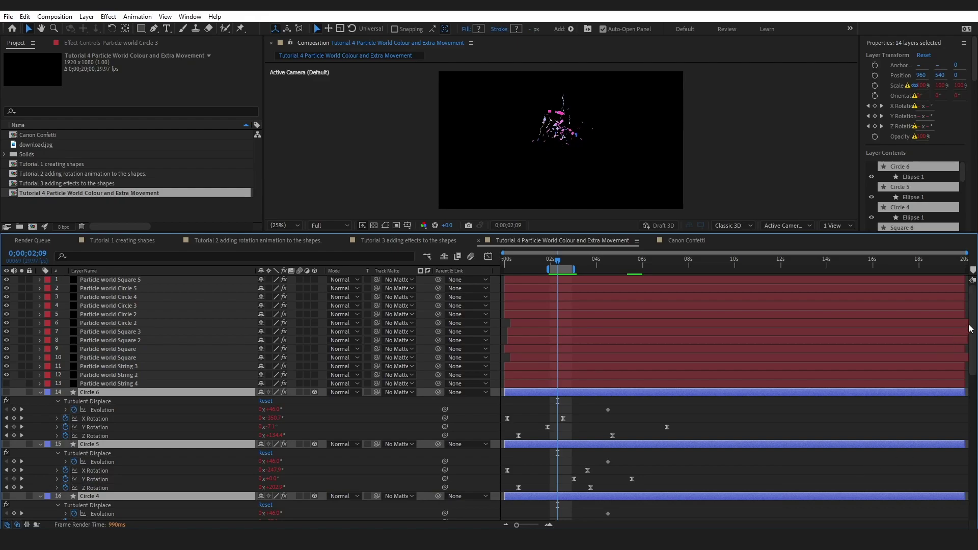
{"action": "left_click_drag", "start_coordinate": [969, 330], "coordinate": [976, 359]}
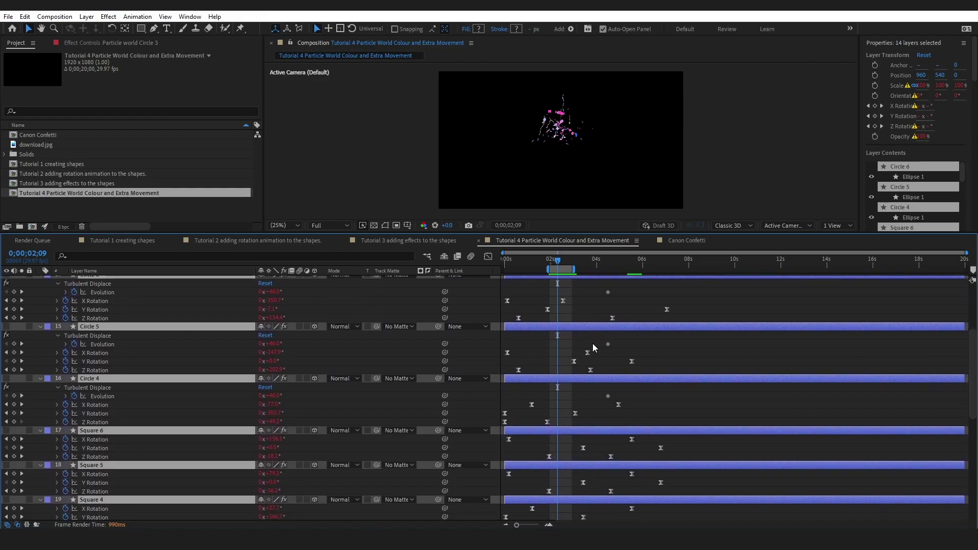